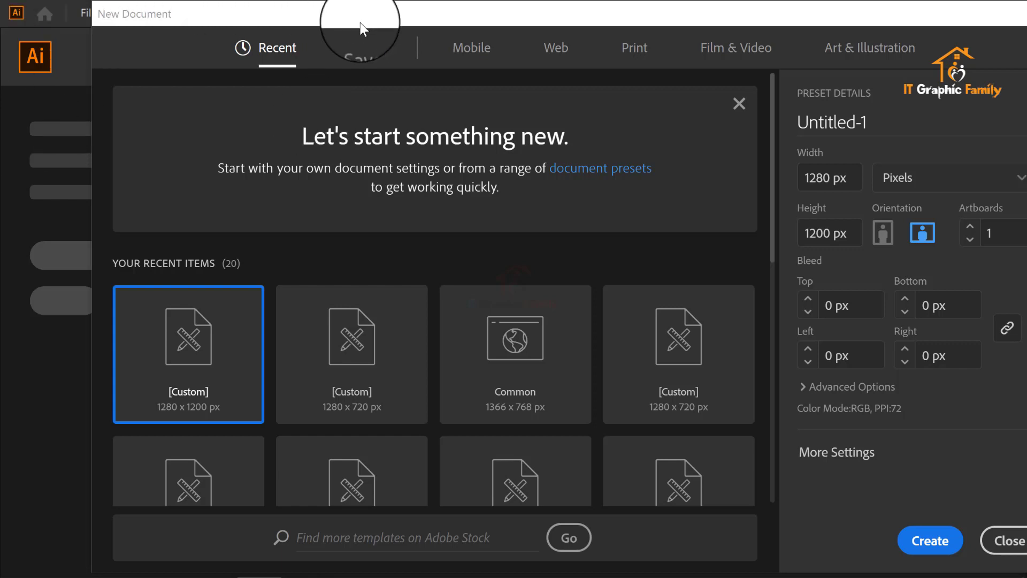
Step: Set the new document's width to 1200 px
left_click_drag(365, 24, 333, 24)
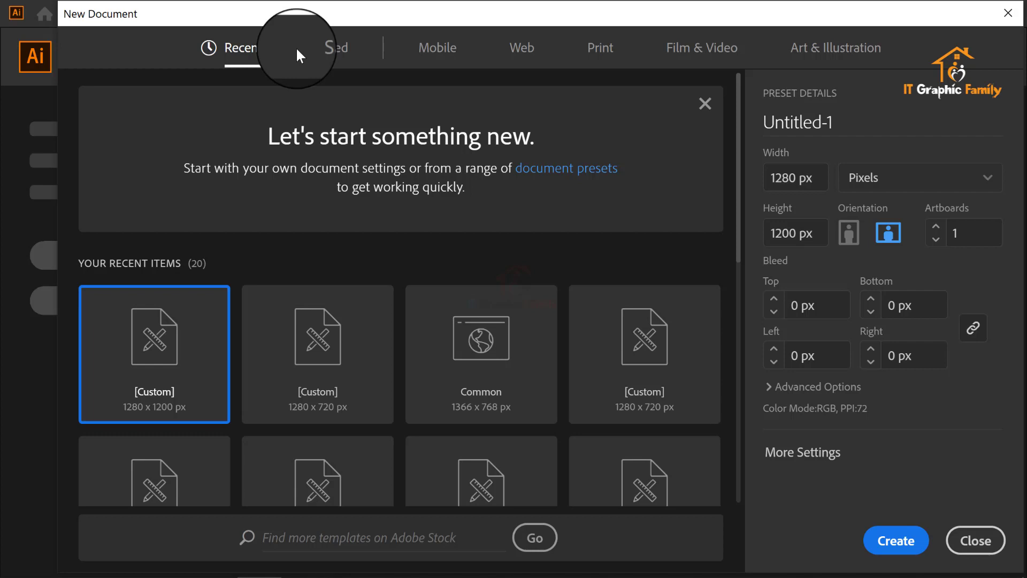
left_click_drag(803, 178, 784, 178)
triple_click(783, 178)
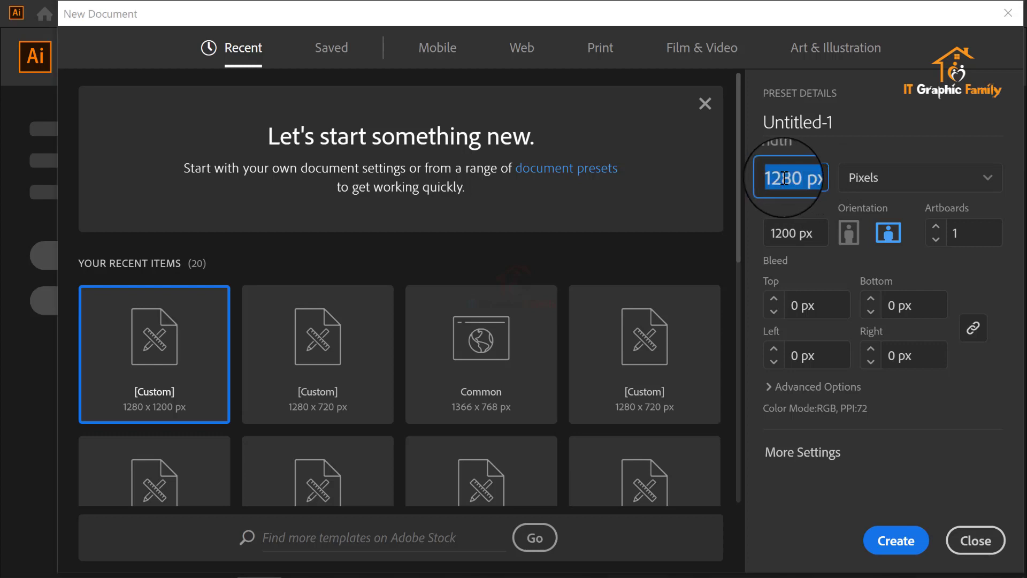
type("0")
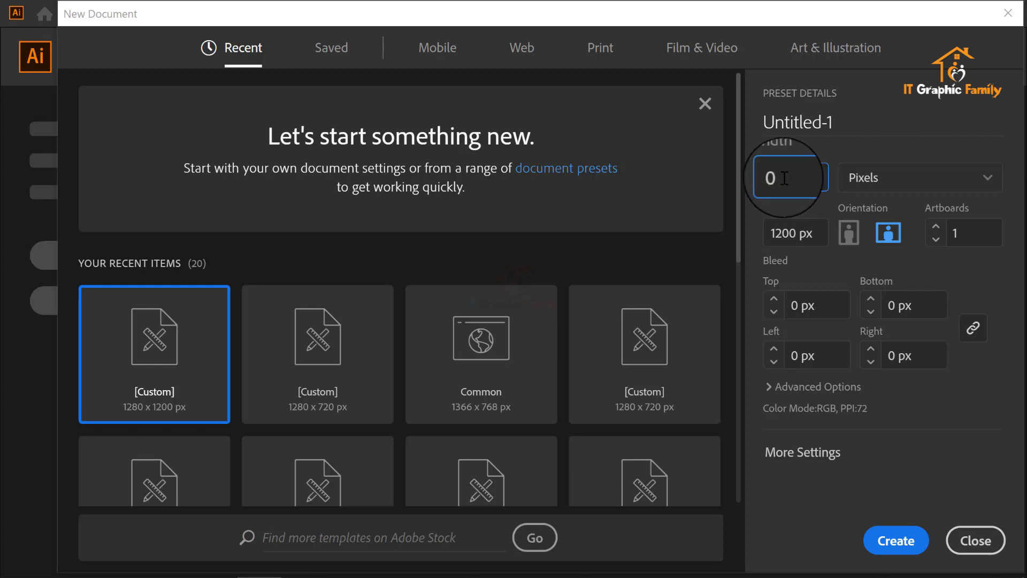
key("BackSpace")
type("2")
key("BackSpace")
type("1200")
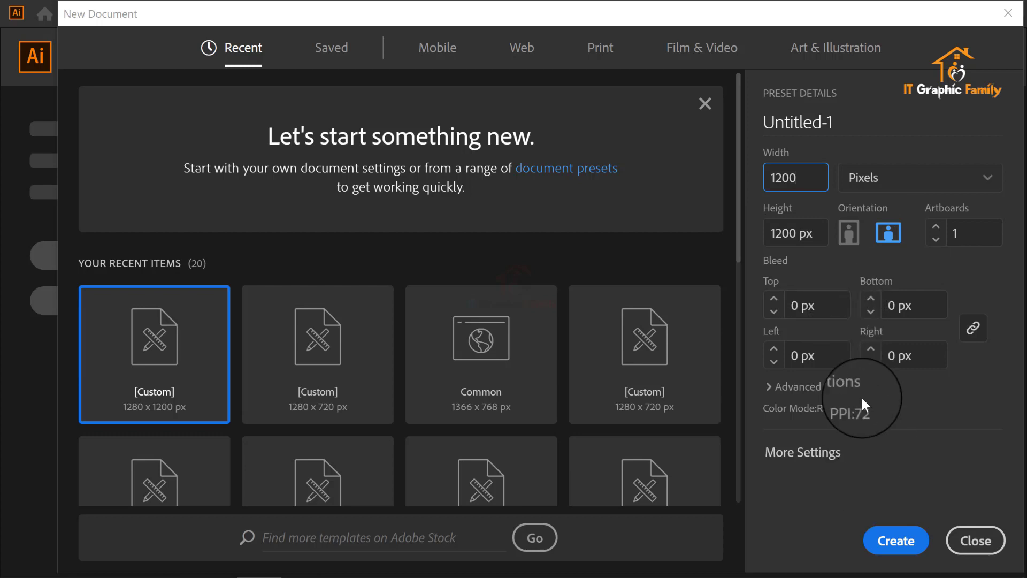
Step: Set the raster effects to High (300 ppi) in the additional document settings and create the document
left_click(812, 461)
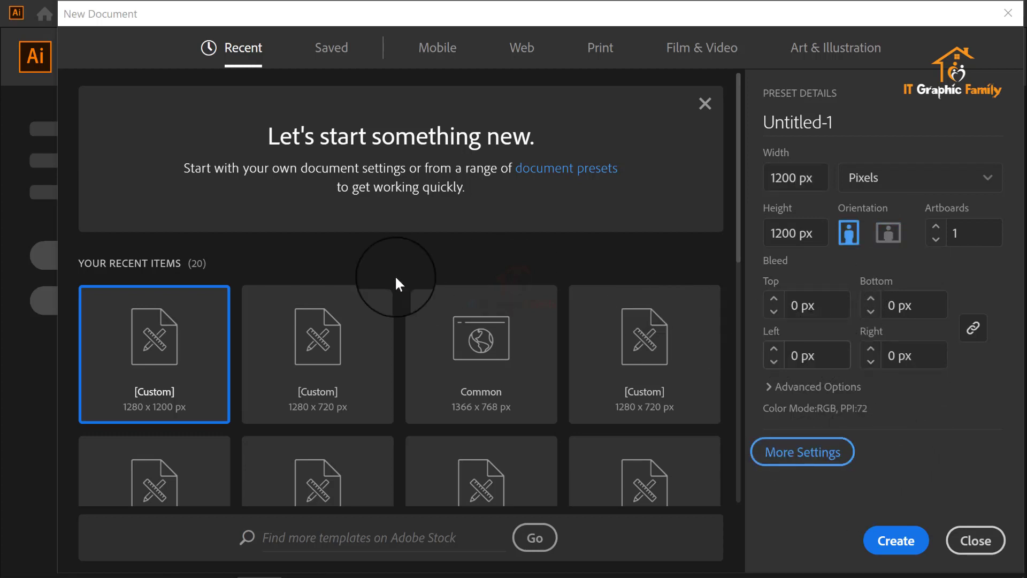
left_click(819, 459)
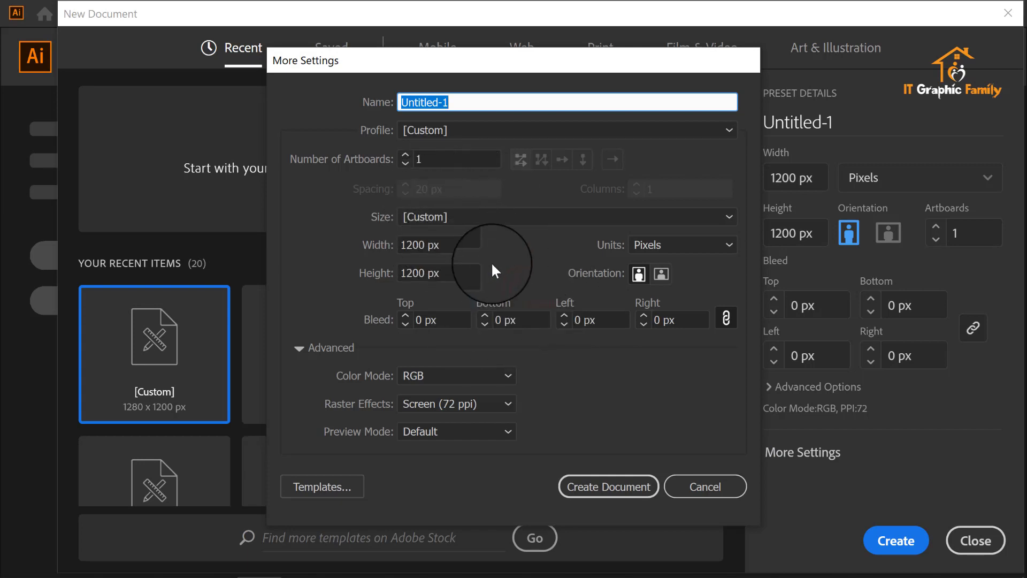
left_click(483, 408)
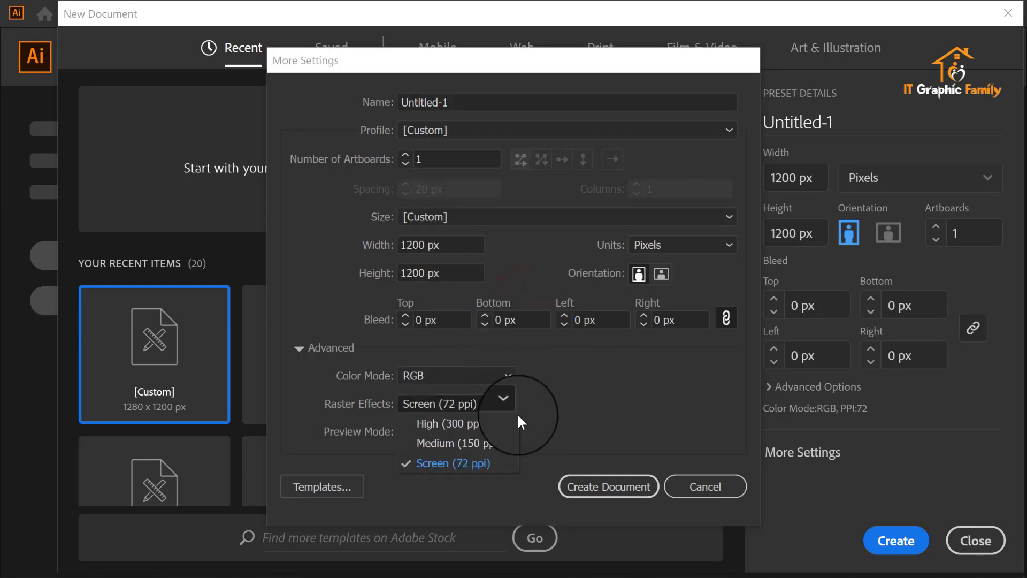
left_click(488, 426)
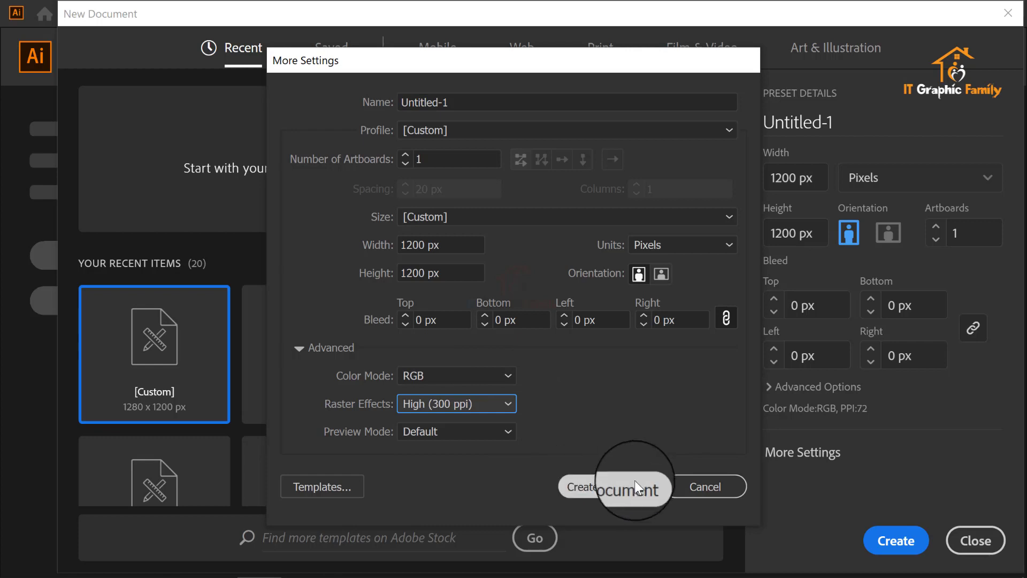
left_click(613, 485)
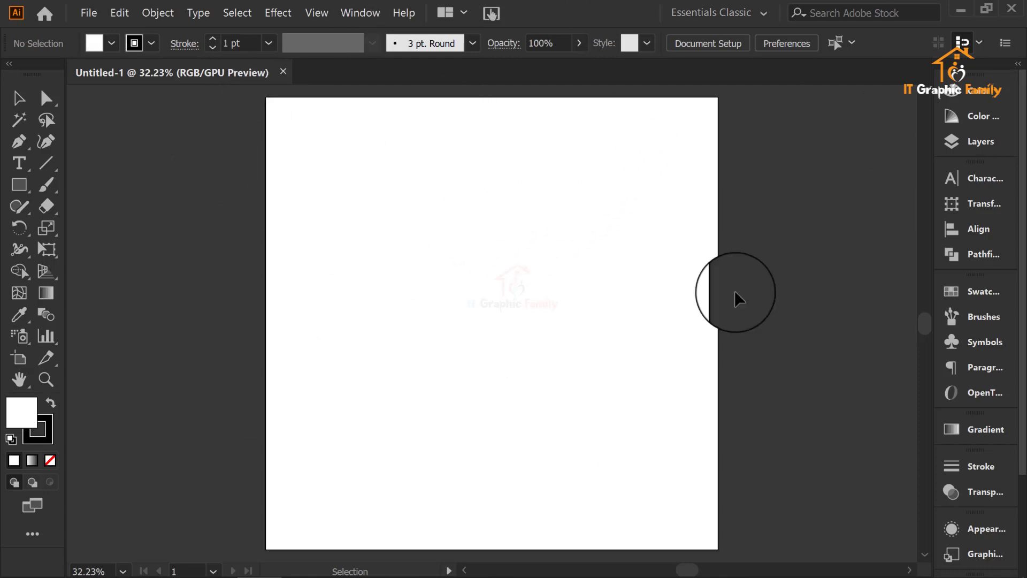
left_click(961, 13)
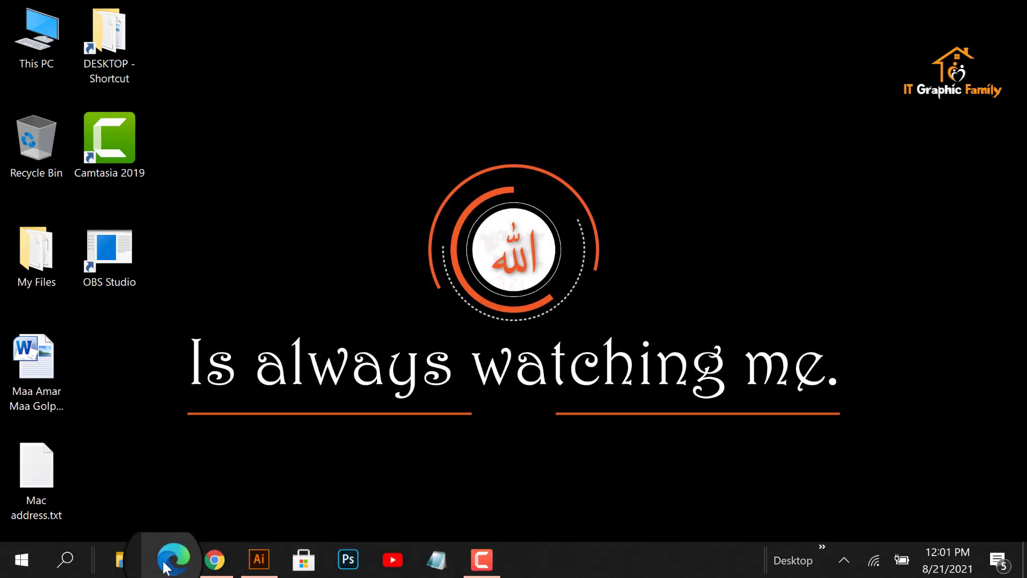
mouse_move(261, 573)
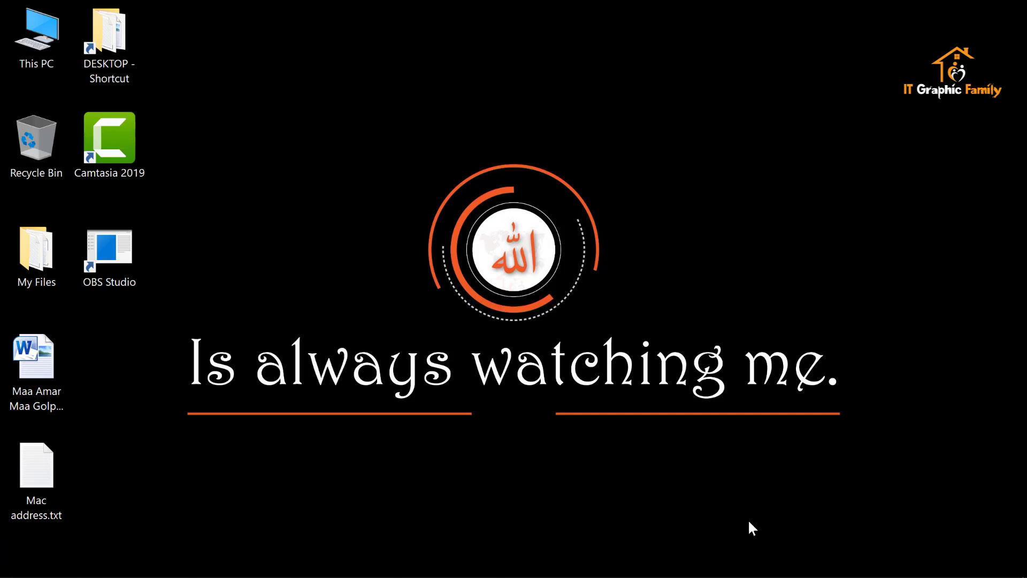
mouse_move(312, 543)
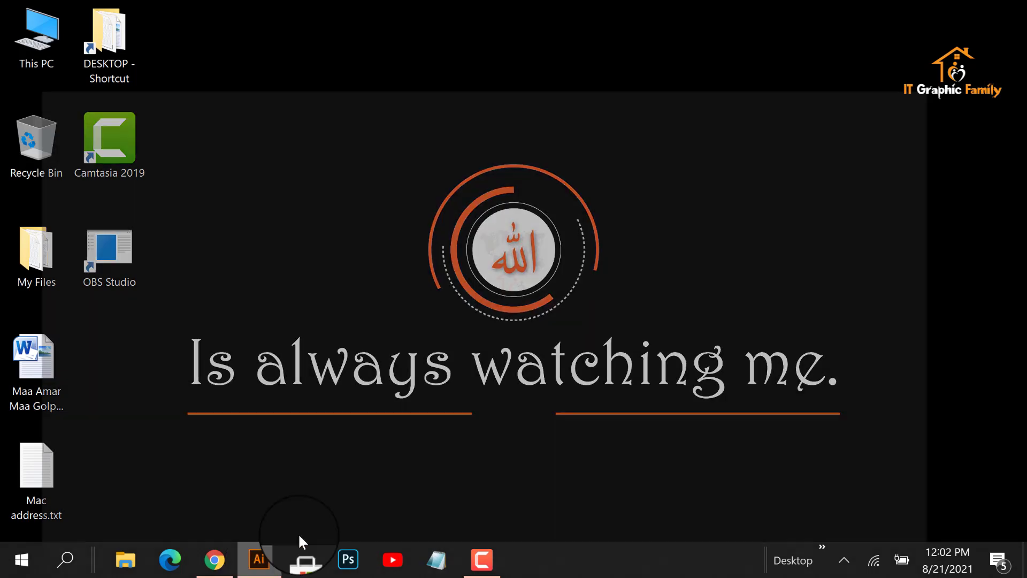
left_click(298, 541)
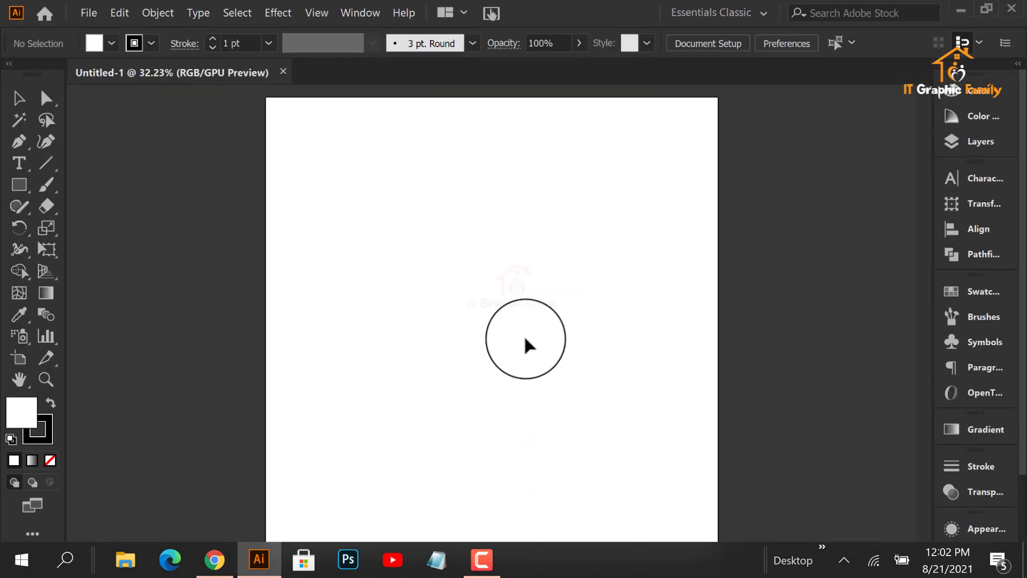
left_click(214, 560)
left_click(364, 43)
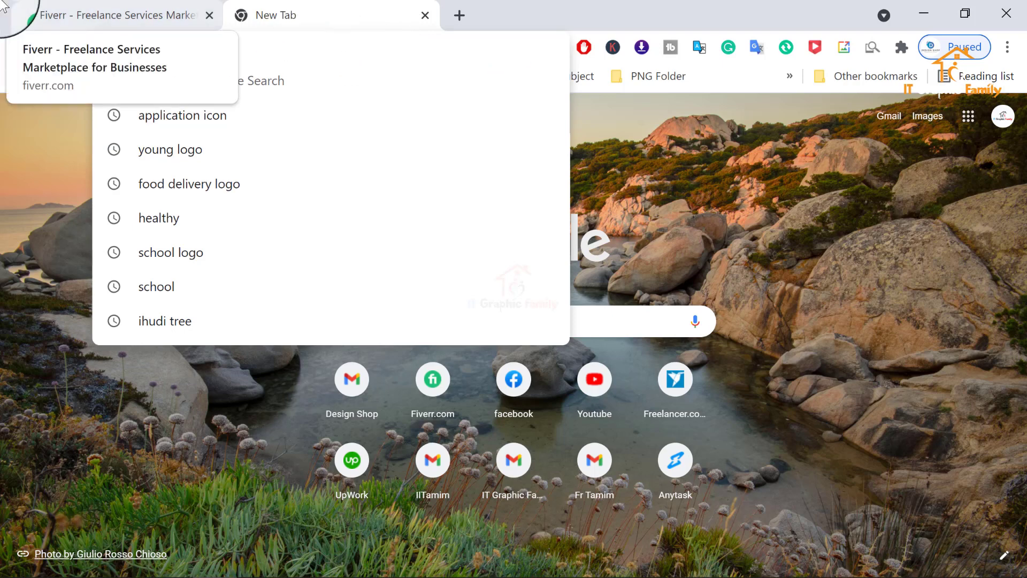
left_click(925, 13)
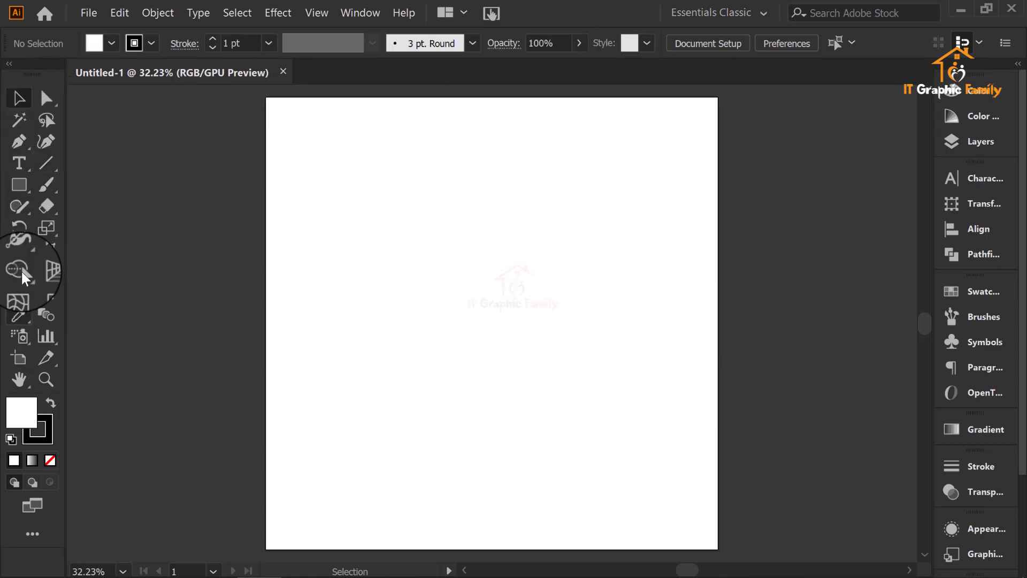
Step: Draw a square with the Rectangle tool, slightly above and to the left of the artboard's centre
left_click(23, 185)
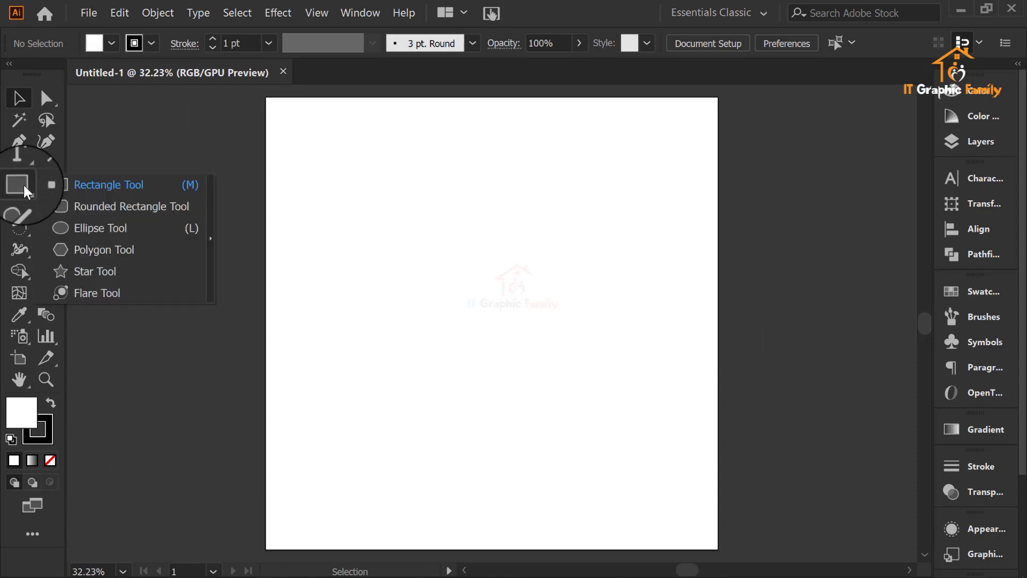
left_click(98, 186)
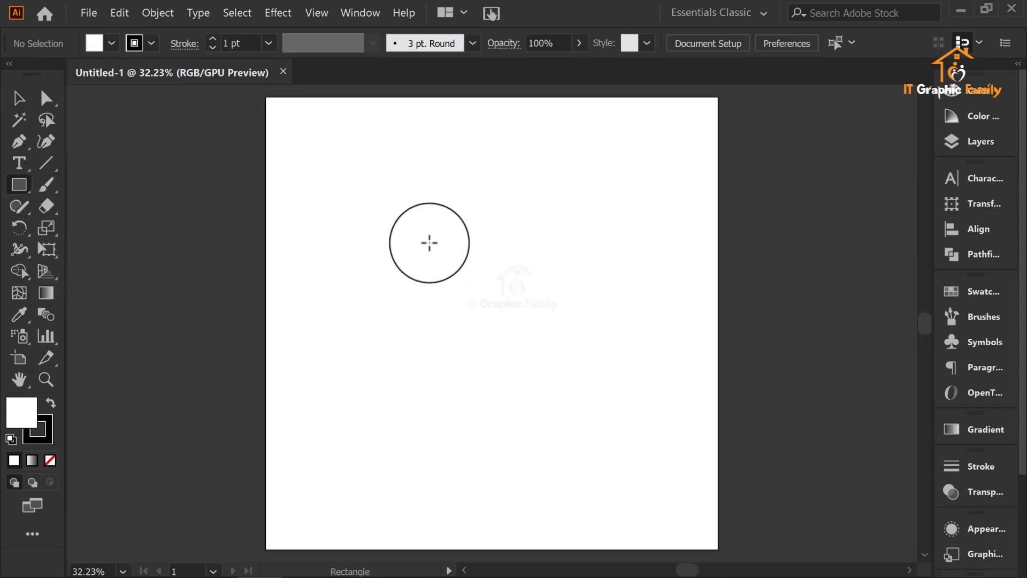
mouse_move(392, 212)
left_mouse_down()
mouse_move(403, 230)
mouse_move(436, 239)
mouse_move(528, 370)
mouse_move(509, 344)
mouse_move(538, 361)
left_mouse_up()
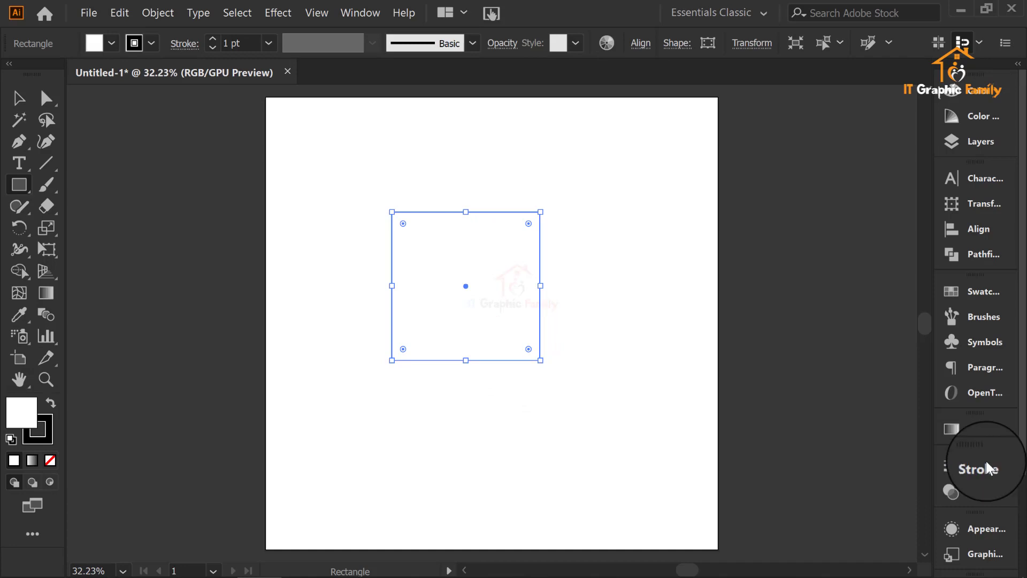
left_click(14, 101)
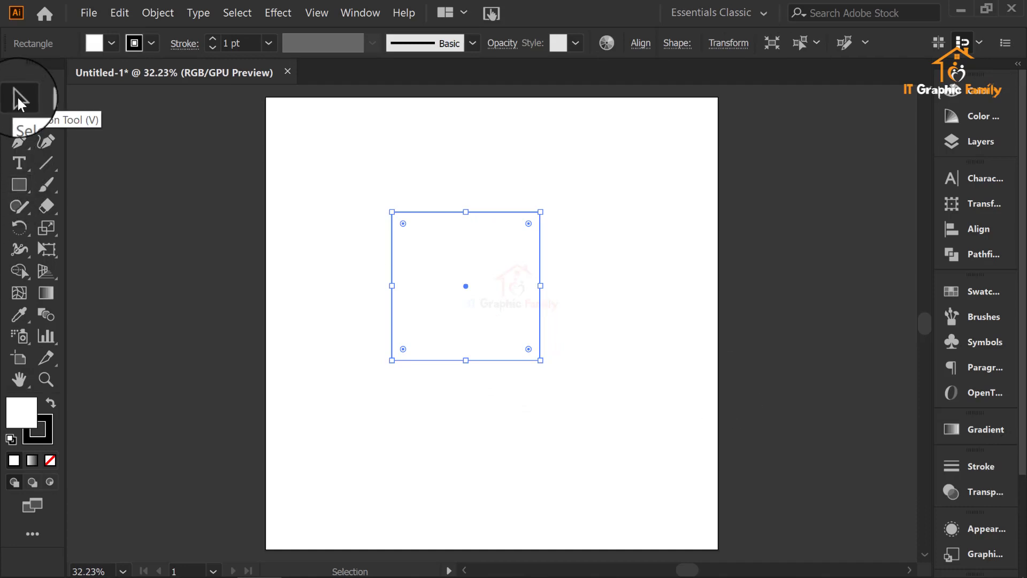
Step: Fill the square with dark navy blue and set its stroke to none
left_click(110, 43)
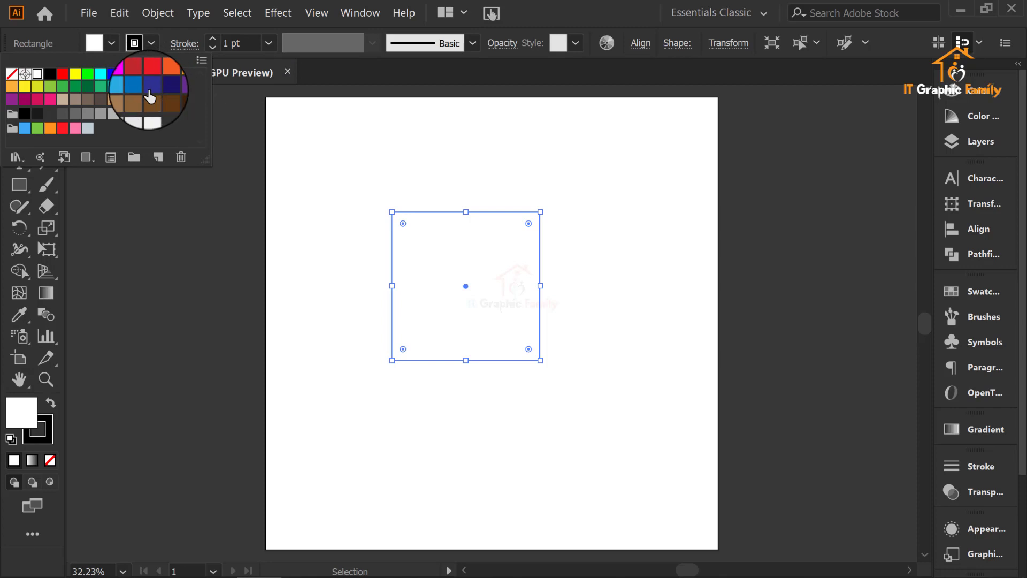
left_click(171, 88)
left_click(169, 89)
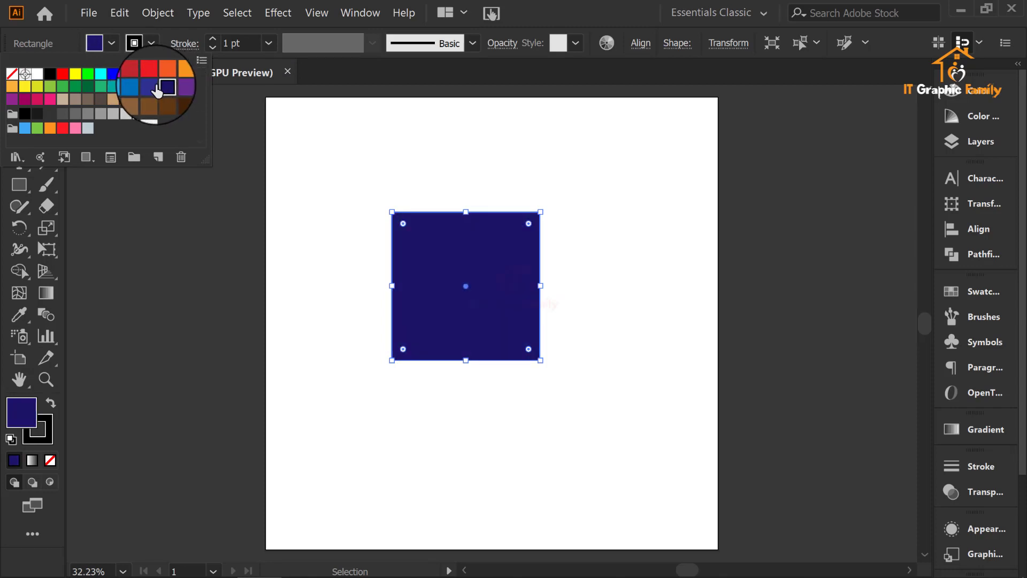
left_click(152, 43)
left_click(152, 44)
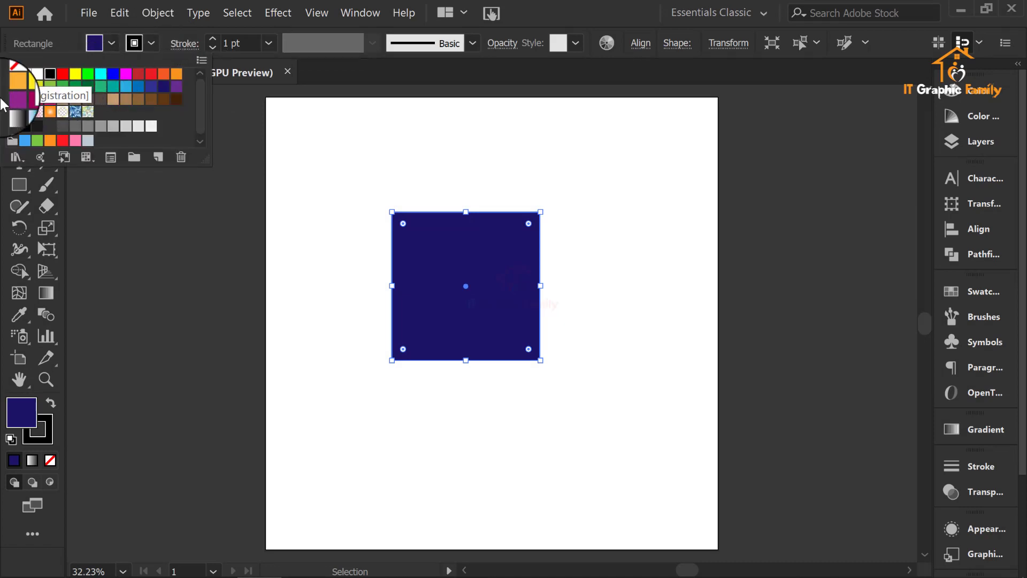
left_click(14, 70)
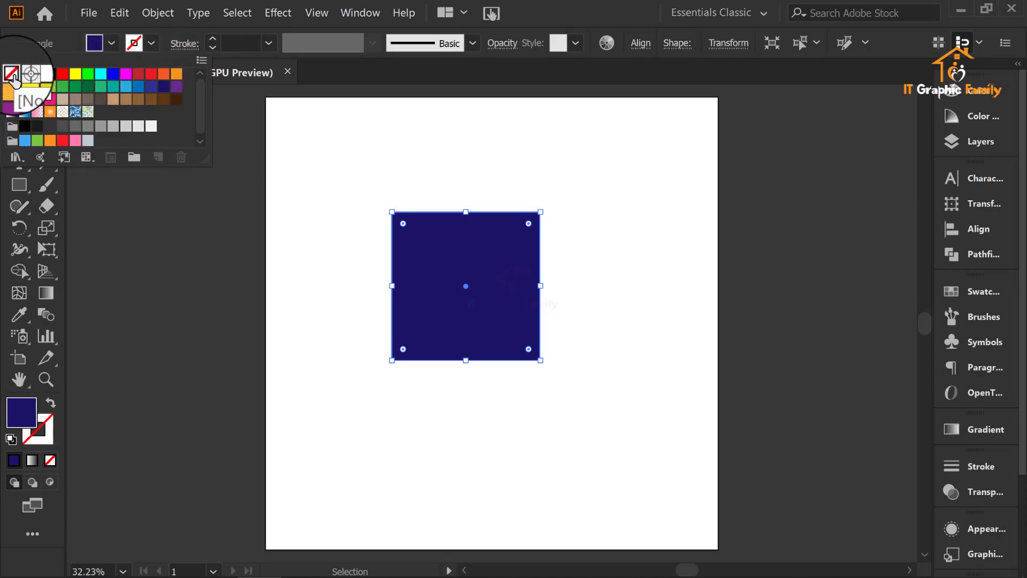
Step: Move the navy square rightward and slightly down on the artboard, keeping it selected
left_click(566, 195)
left_click_drag(465, 269, 524, 287)
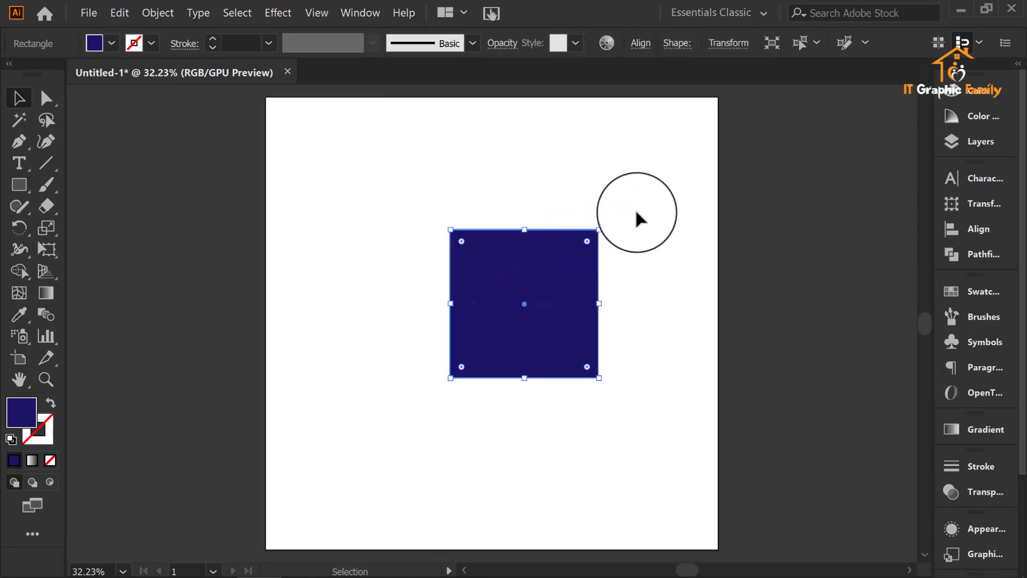
left_click(773, 259)
left_click(525, 310)
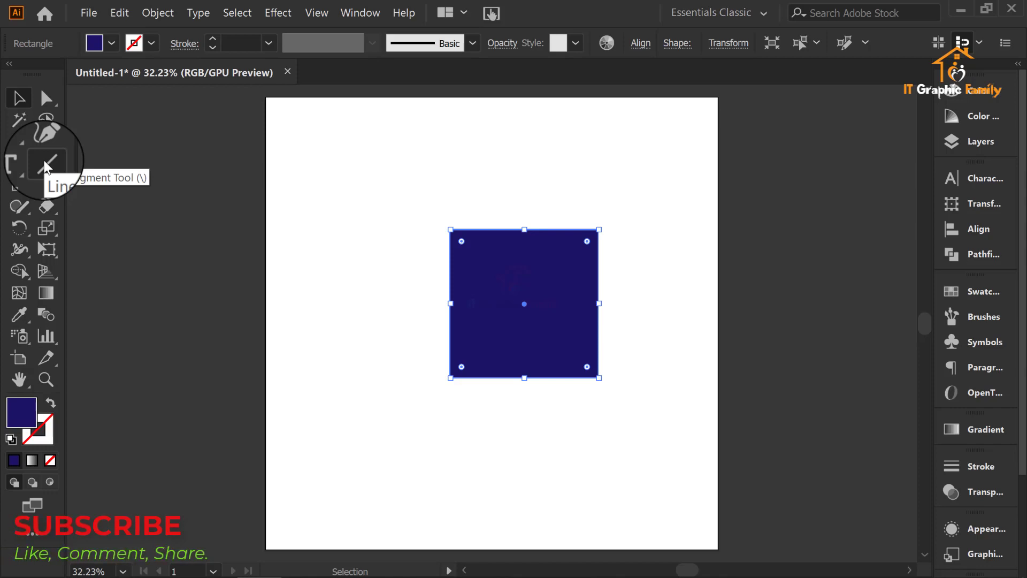
Step: Draw one vertical and one horizontal line through the square's middle with the Line Segment tool, both extending past its edges
left_click(44, 163)
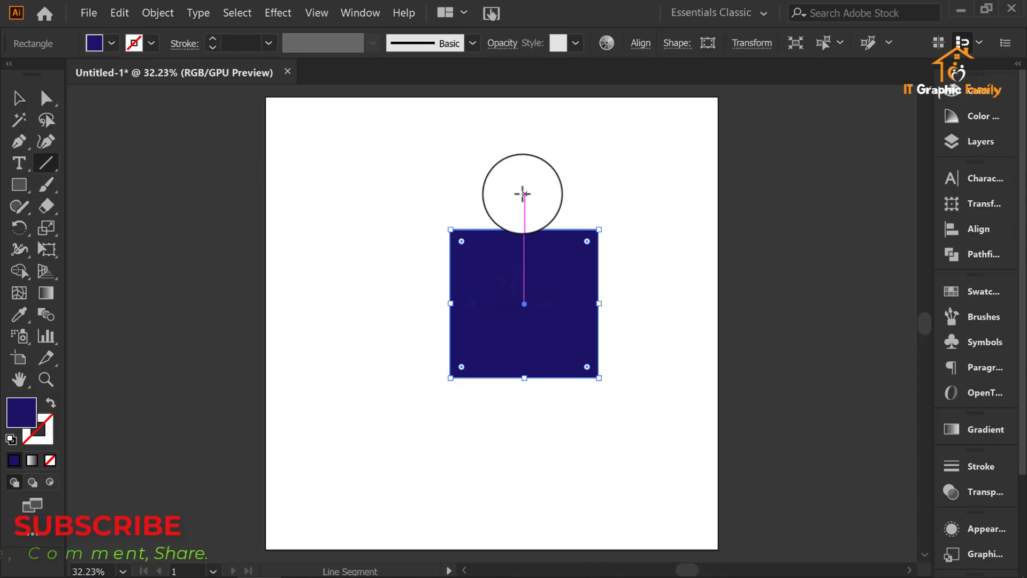
mouse_move(523, 194)
left_mouse_down()
mouse_move(547, 411)
mouse_move(504, 416)
mouse_move(533, 406)
mouse_move(524, 408)
left_mouse_up()
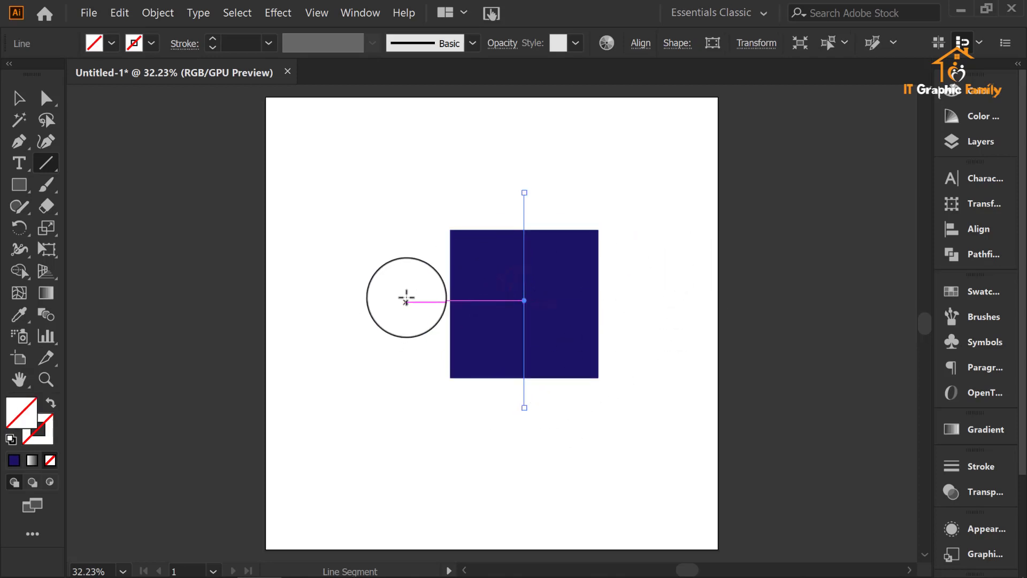
left_click_drag(407, 300, 638, 300)
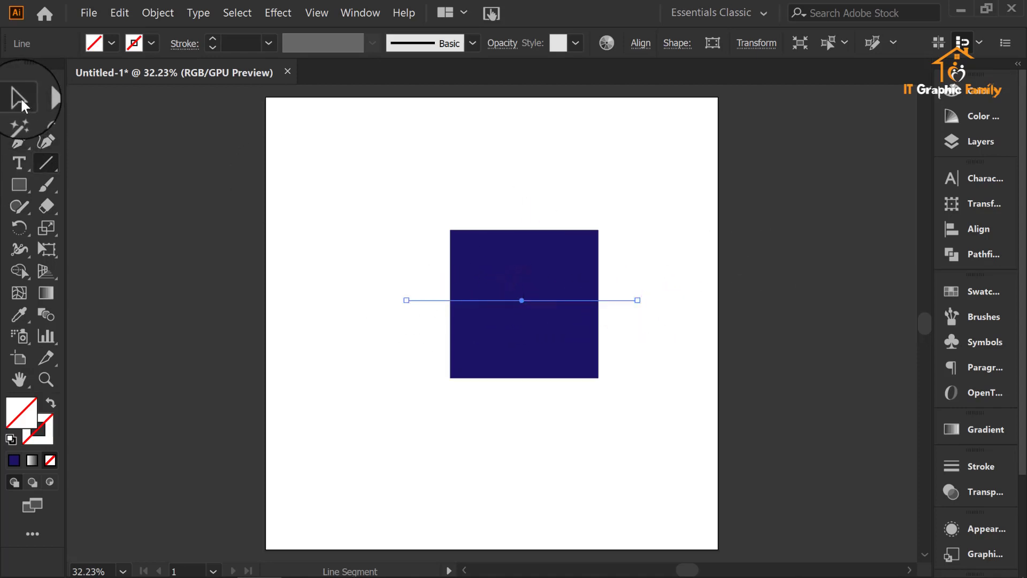
Step: Select the square with both lines and use Shape Builder to fill its upper-right and lower-left quarters with orange
left_click(21, 97)
left_click_drag(392, 194, 659, 390)
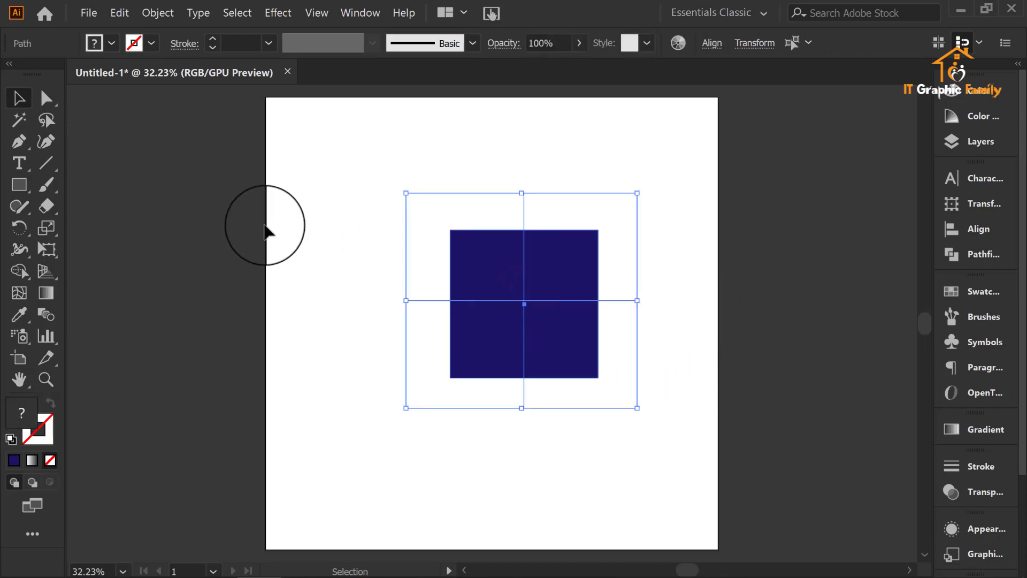
left_click(18, 273)
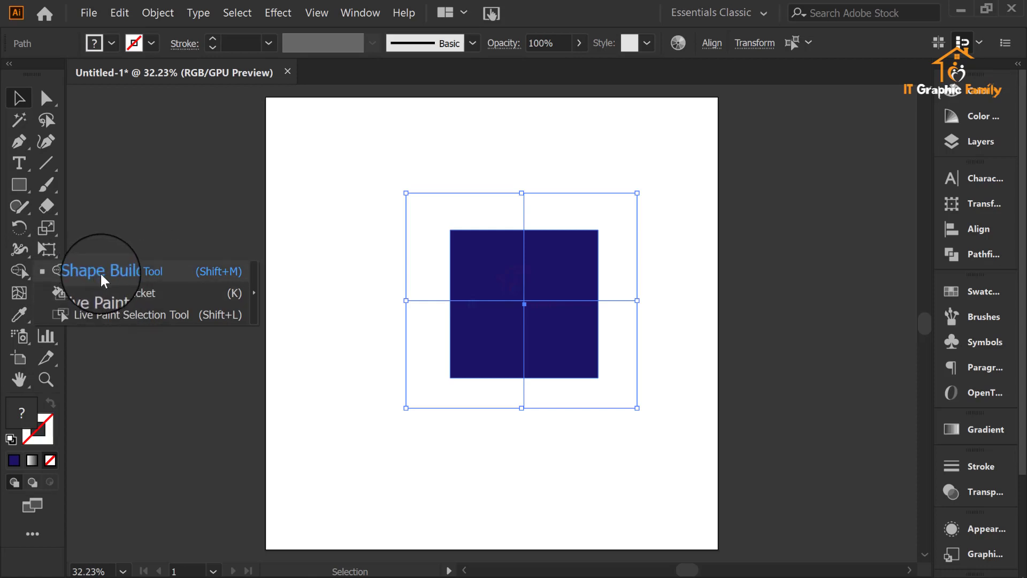
left_click(161, 275)
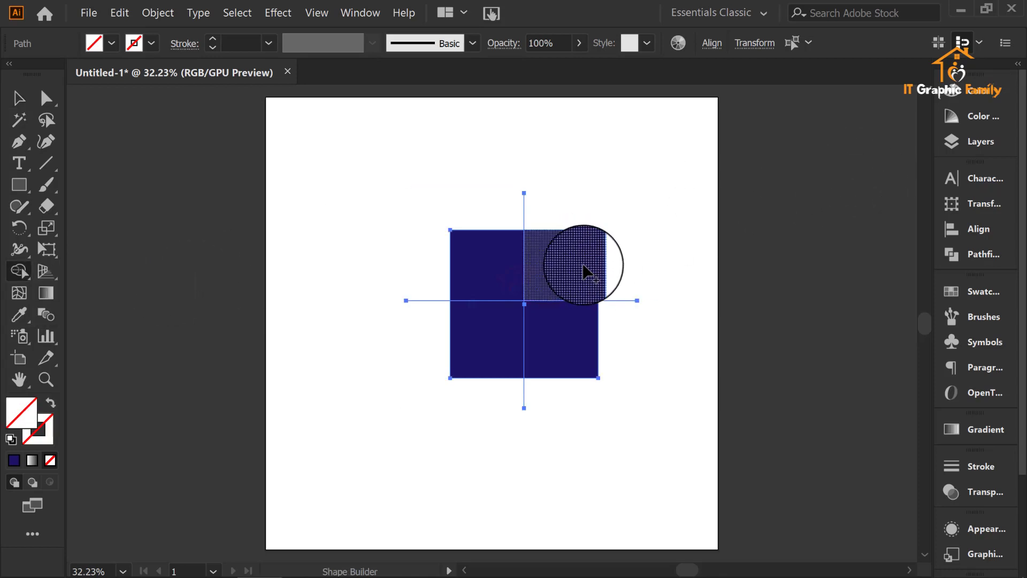
left_click(111, 43)
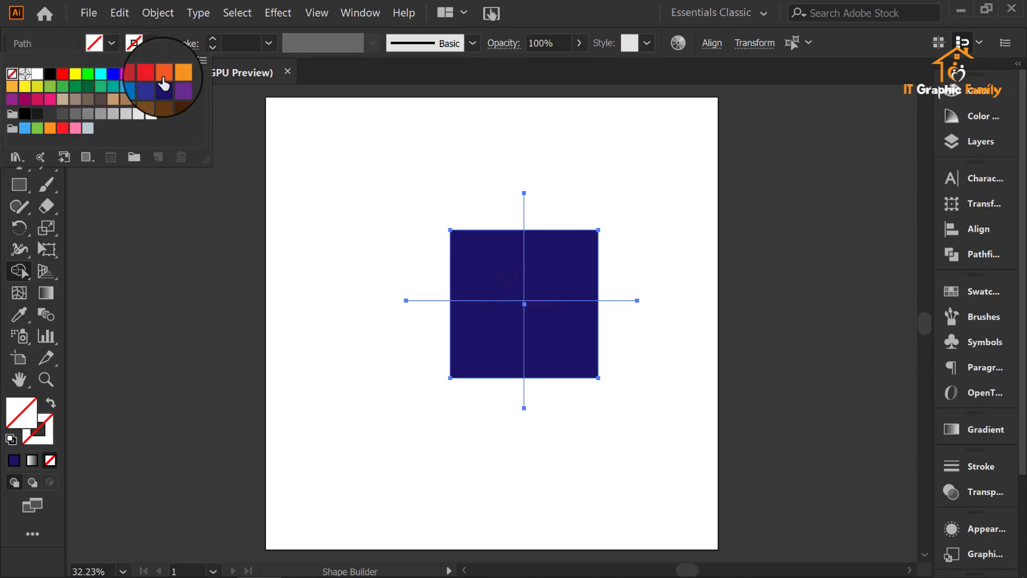
left_click(163, 80)
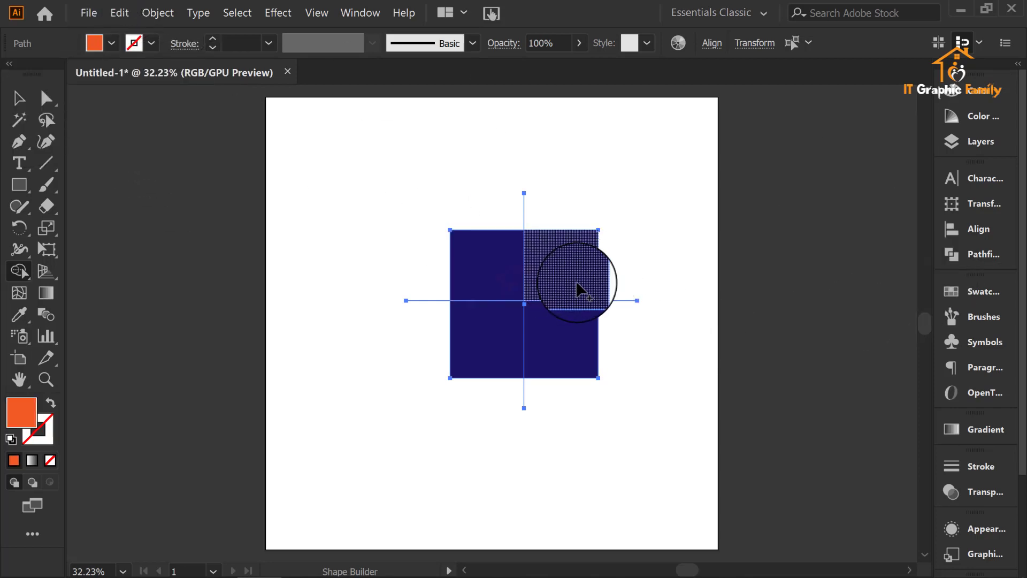
left_click(577, 288)
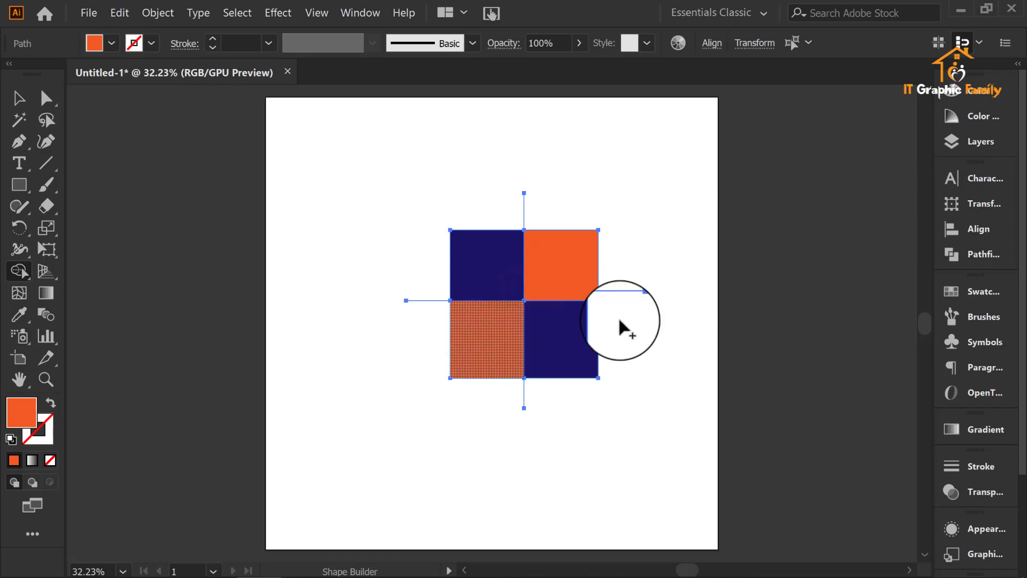
left_click(487, 340)
Step: Set the fill to red and use Shape Builder to fill the square's lower-right and upper-left quarters
left_click(112, 43)
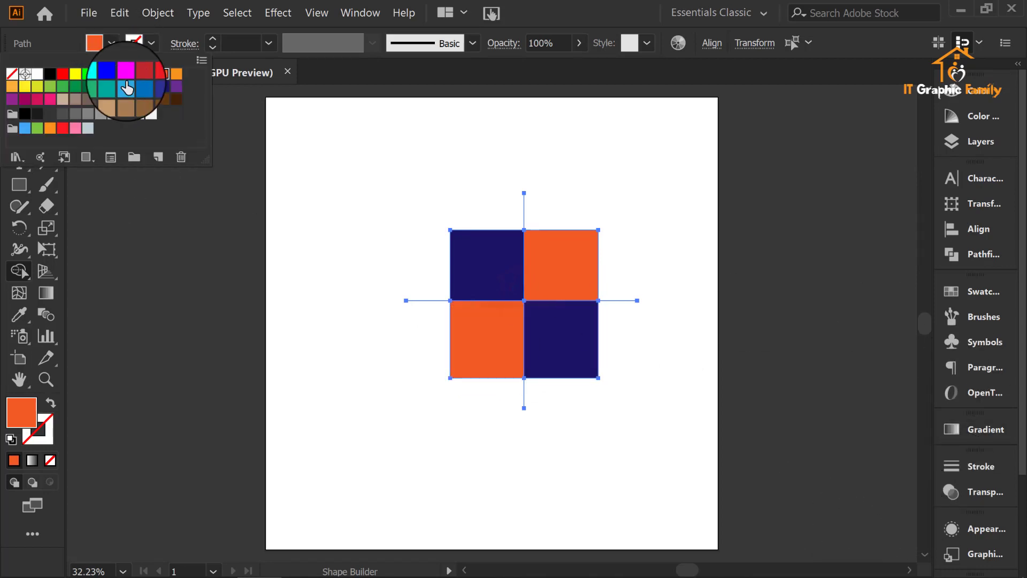
left_click(151, 73)
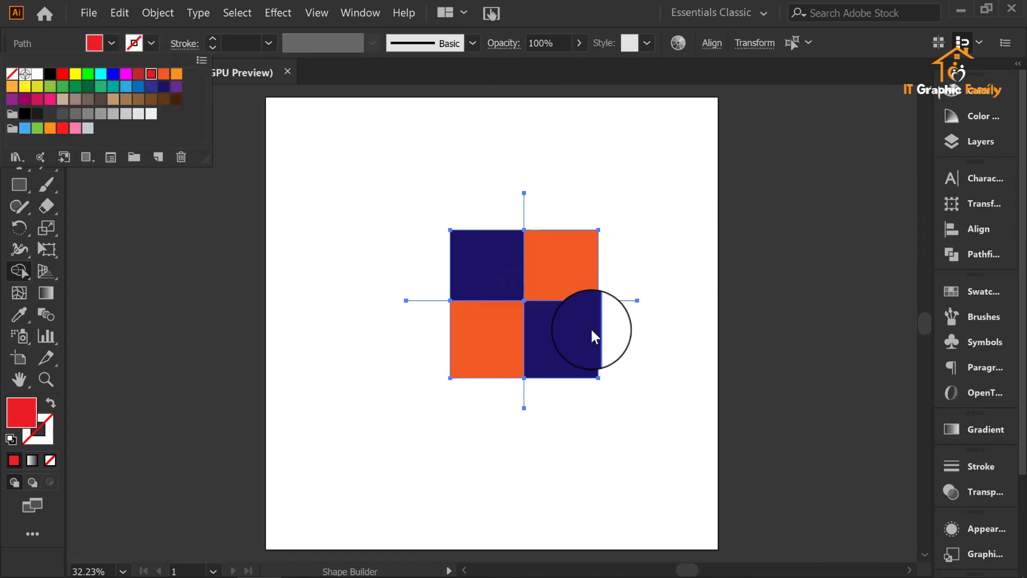
left_click(579, 342)
left_click(474, 251)
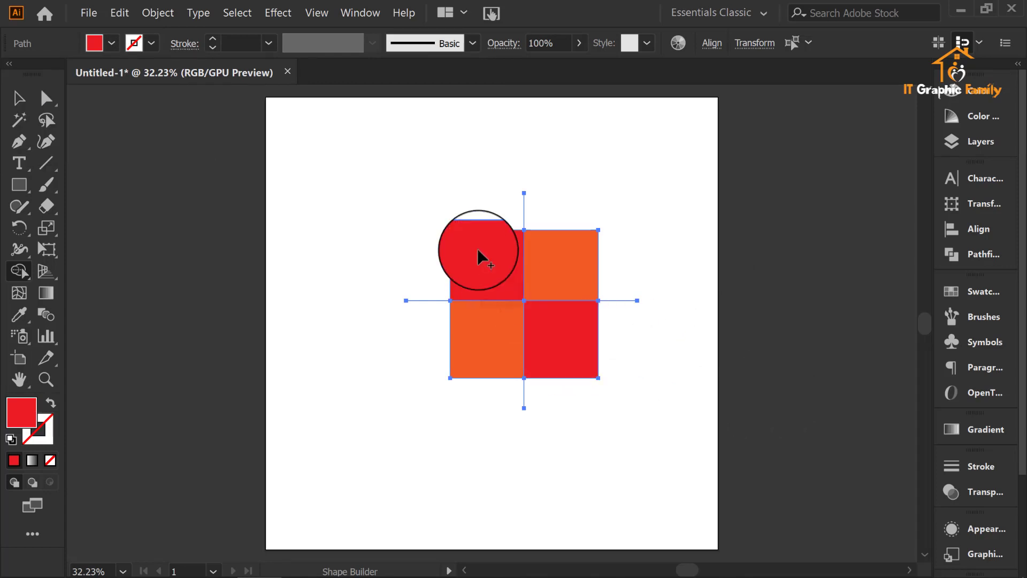
Step: Show the artwork in outline view and delete the leftover line segment above the square
left_click(16, 100)
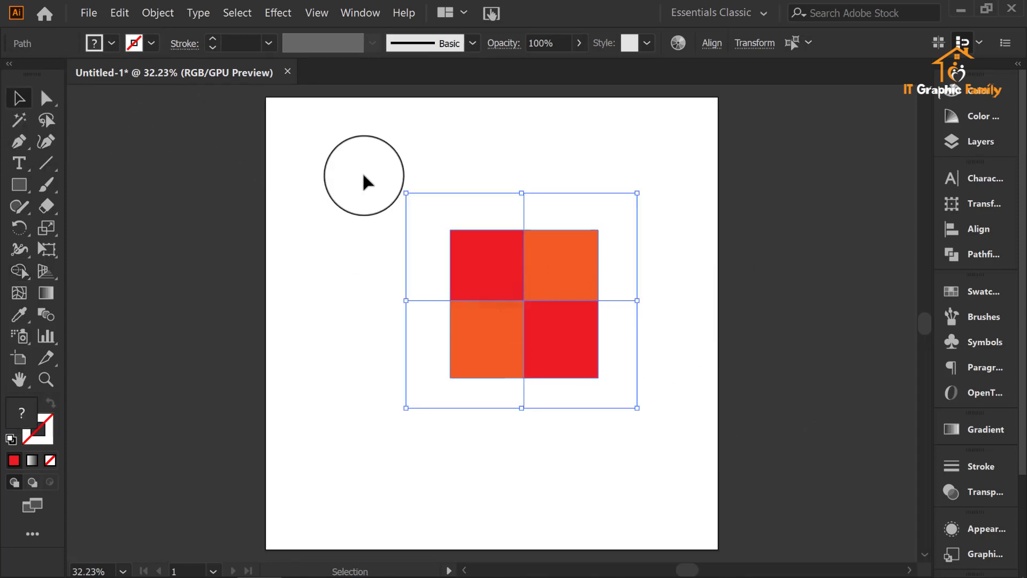
left_click(362, 169)
left_click(524, 206)
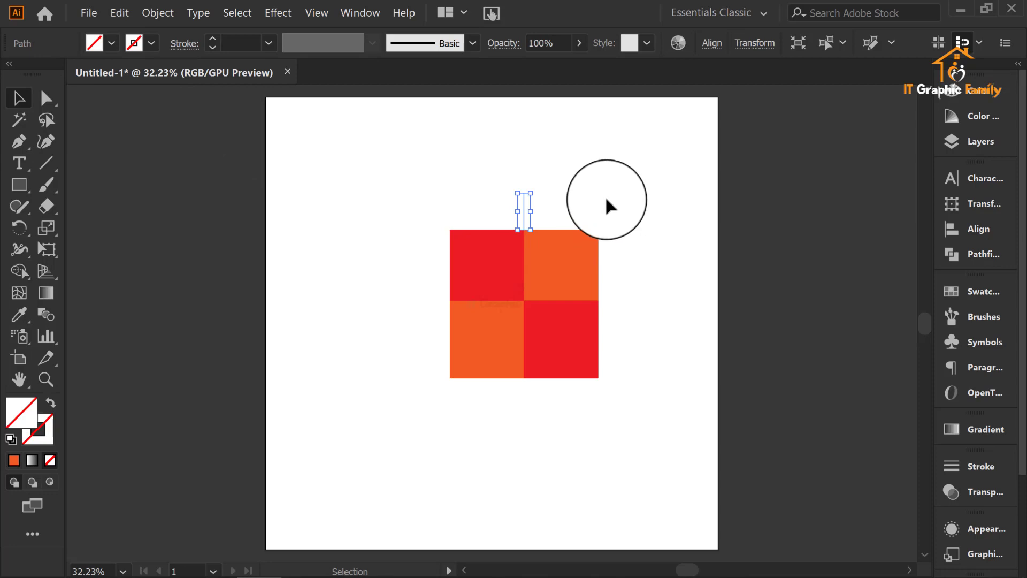
key("Delete")
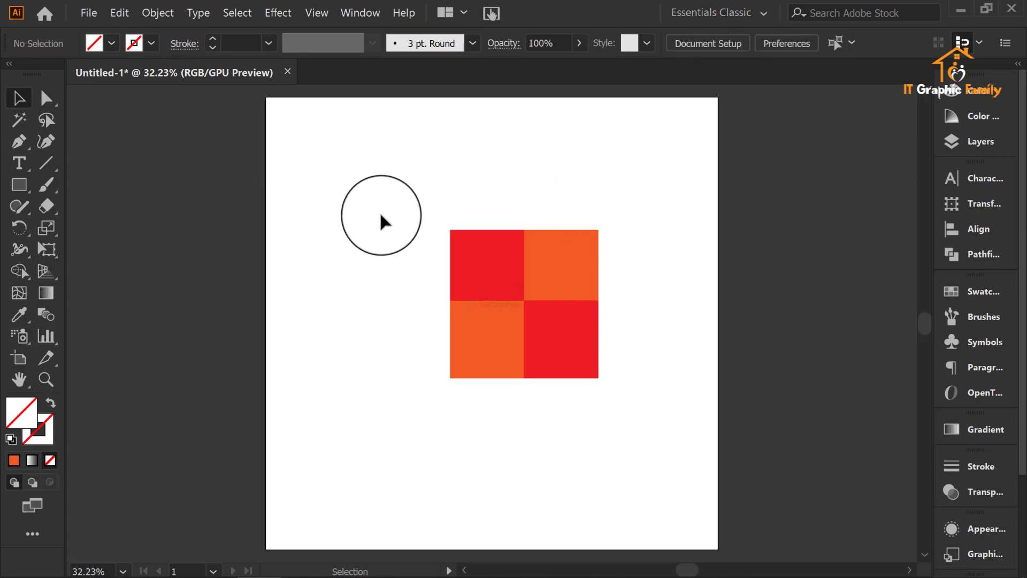
key("ctrl+y")
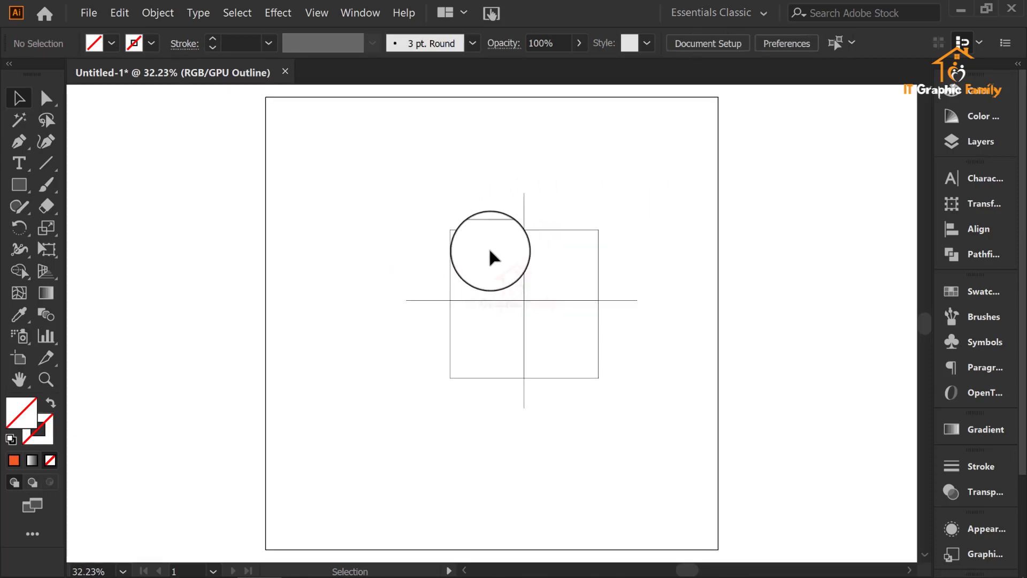
left_click_drag(524, 214, 671, 211)
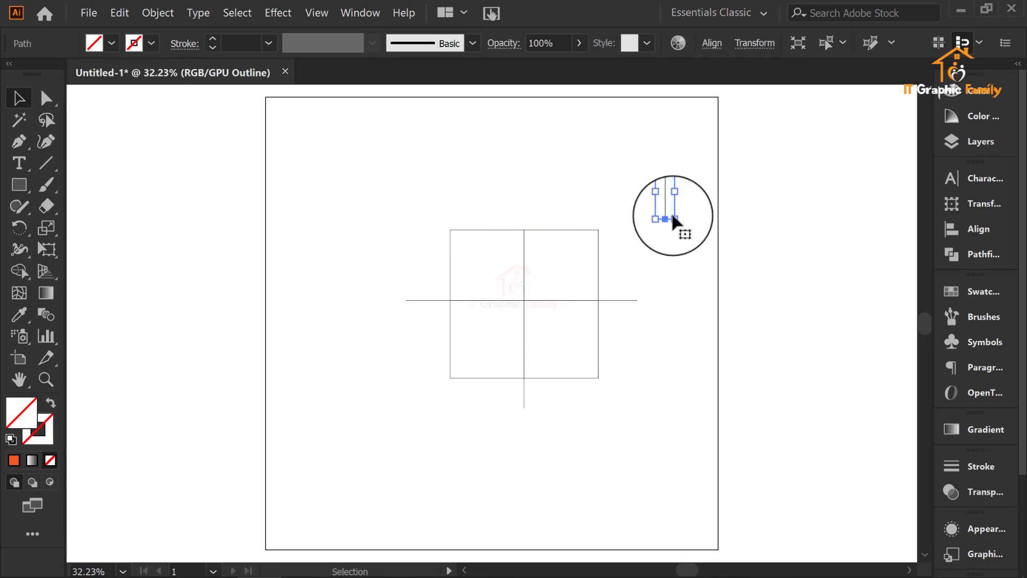
key("Delete")
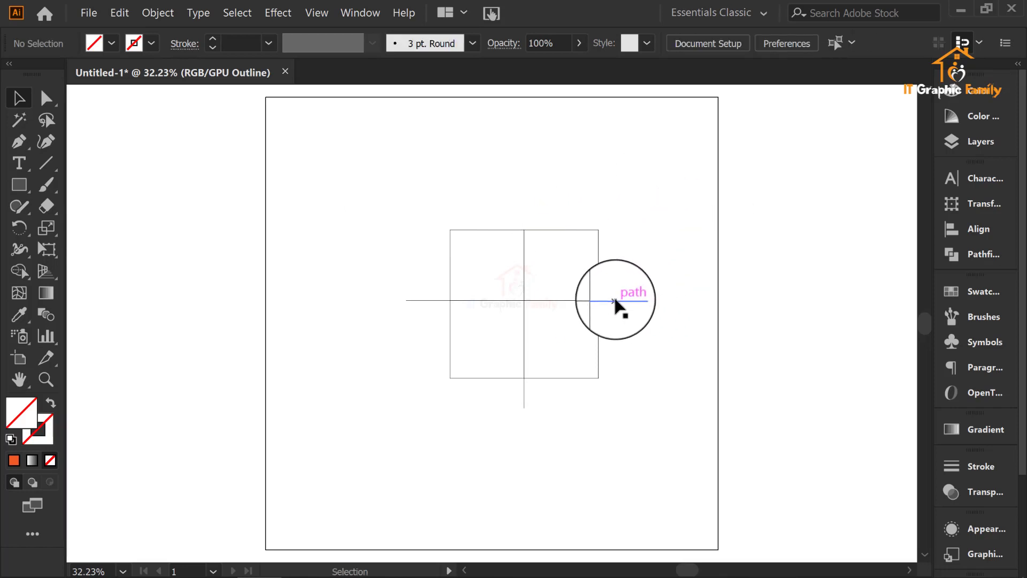
Step: Delete the leftover line segments to the right of, to the left of and below the square
left_click_drag(610, 301, 697, 378)
key("Delete")
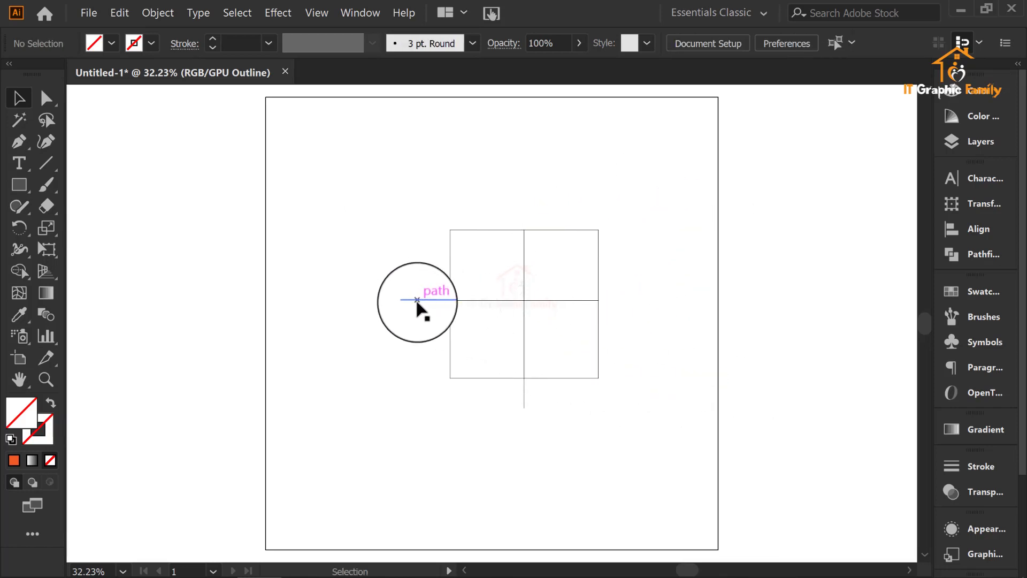
left_click_drag(419, 300, 401, 372)
key("Delete")
left_click_drag(524, 386, 451, 443)
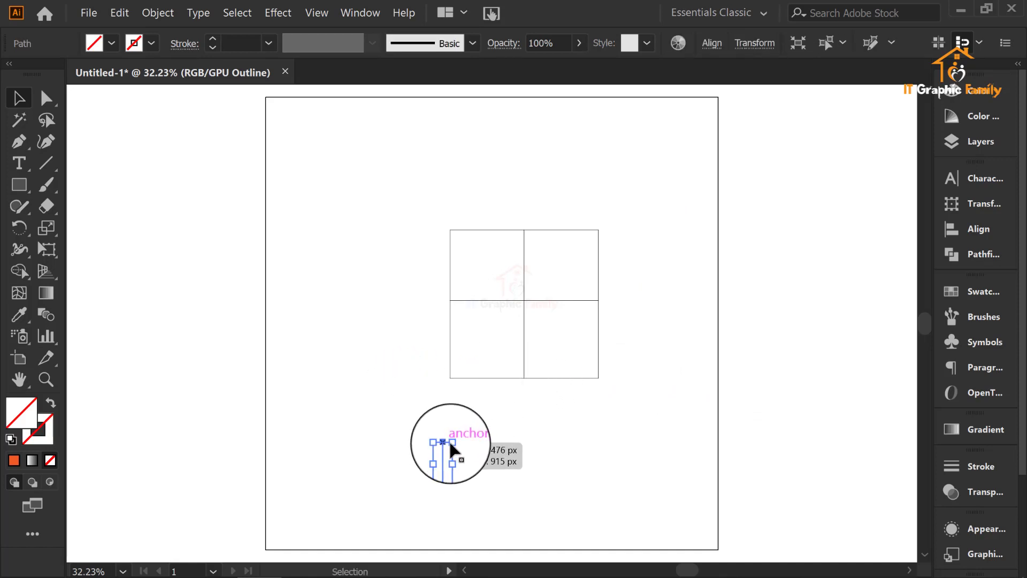
key("Delete")
Step: Try moving the square's two right-hand quarters away to the right in outline view, and undo the move
left_click_drag(640, 220, 588, 339)
key("Delete")
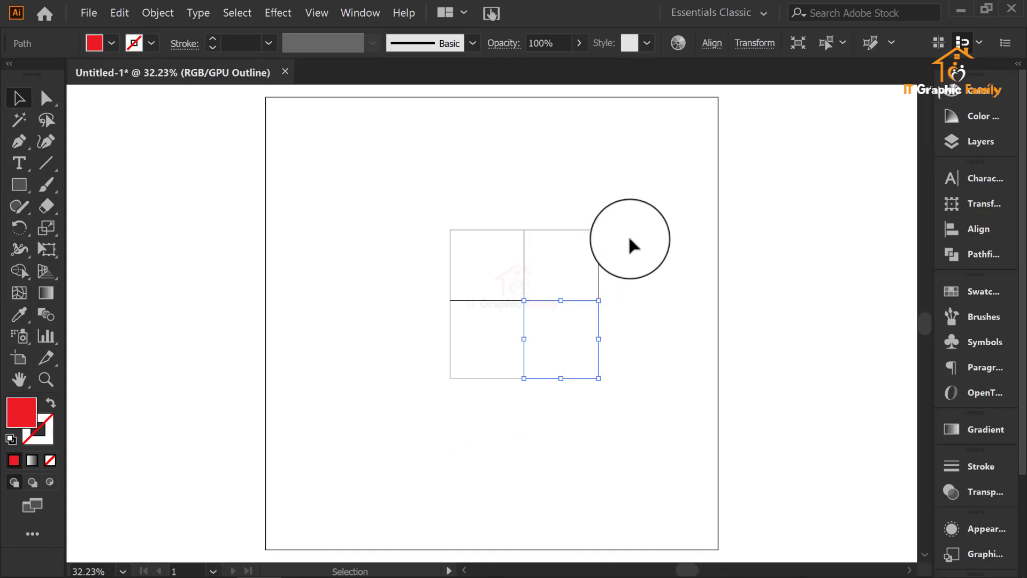
left_click(630, 231)
left_click_drag(630, 232, 551, 397)
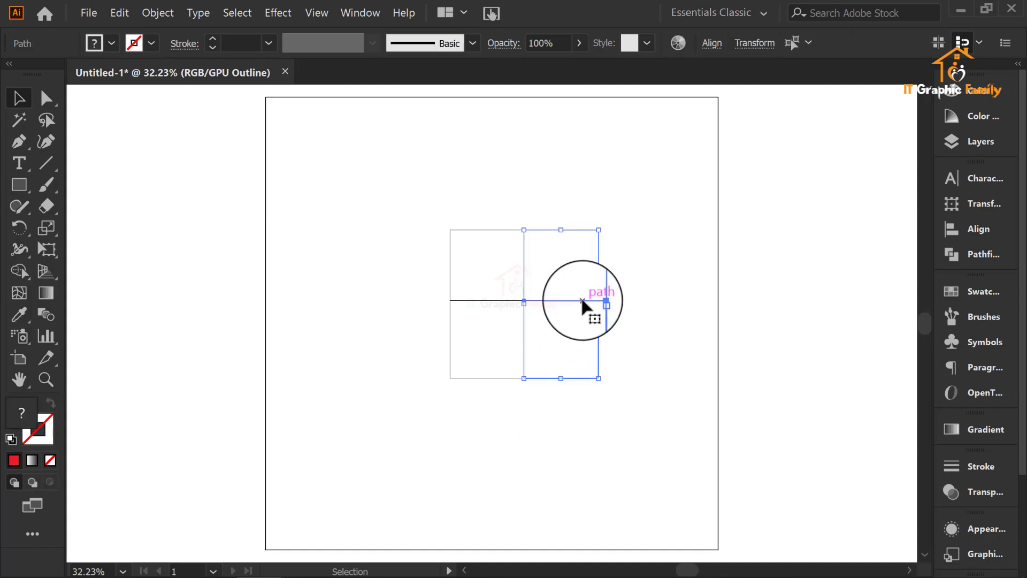
left_click_drag(582, 307, 643, 292)
key("a")
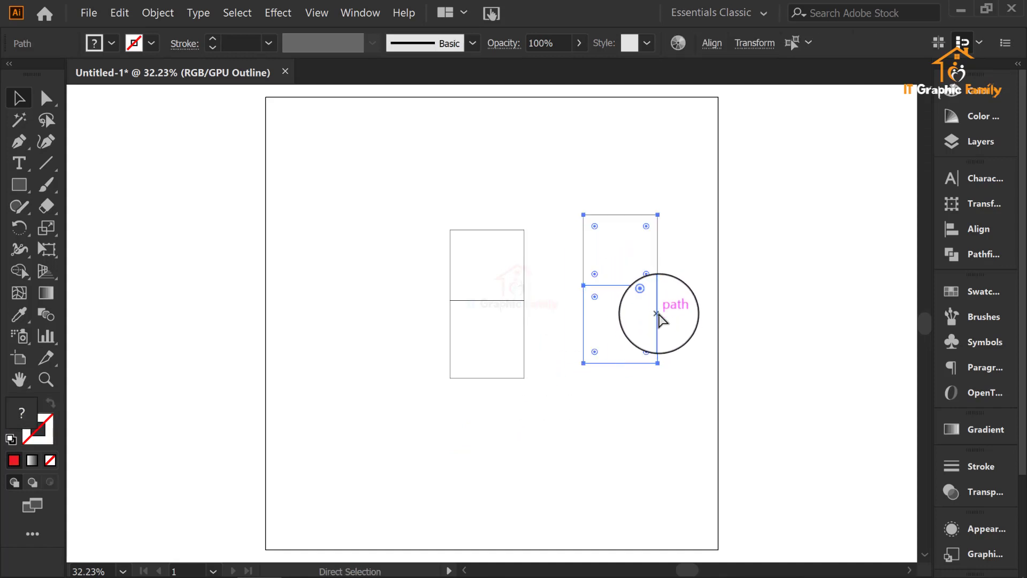
key("ctrl+z")
key("v")
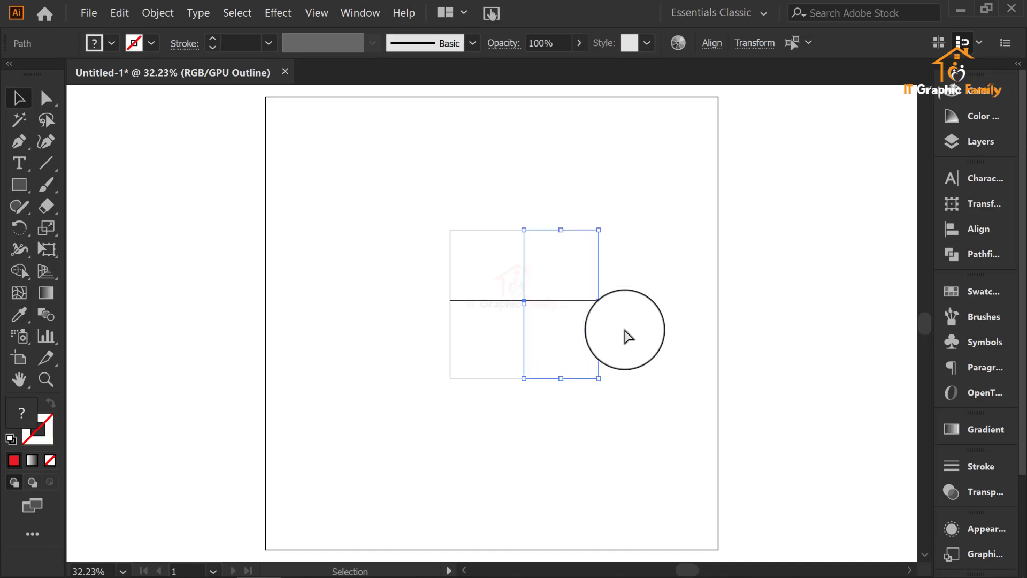
Step: Return the artwork to full-colour preview and deselect the right-hand quarters
key("a")
key("ctrl+y")
key("v")
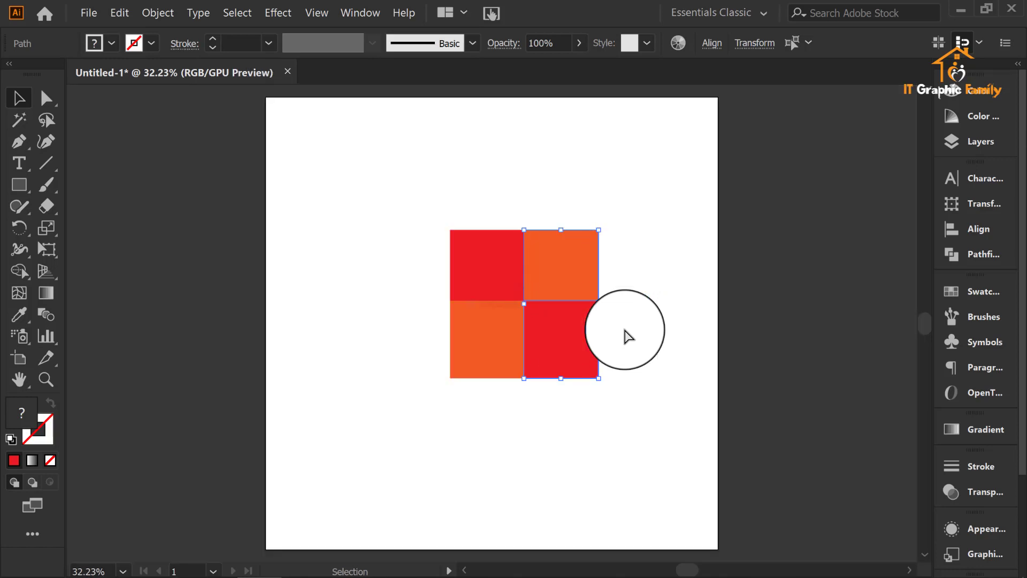
left_click(633, 321)
Step: Select the square's four quarters one by one and clear the selection
left_click(562, 270)
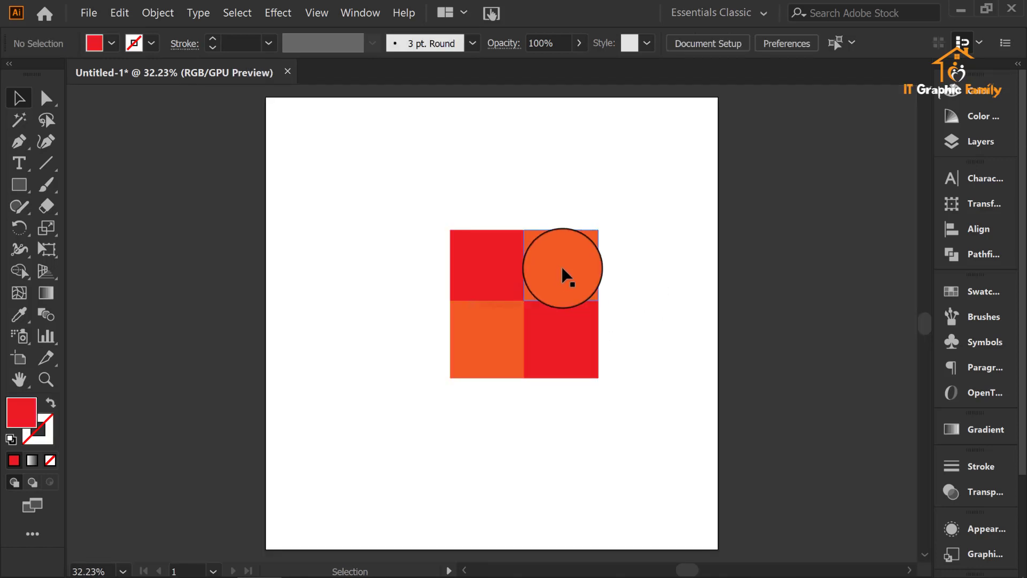
left_click(489, 289, "shift")
left_click(487, 335, "shift")
left_click(562, 345, "shift")
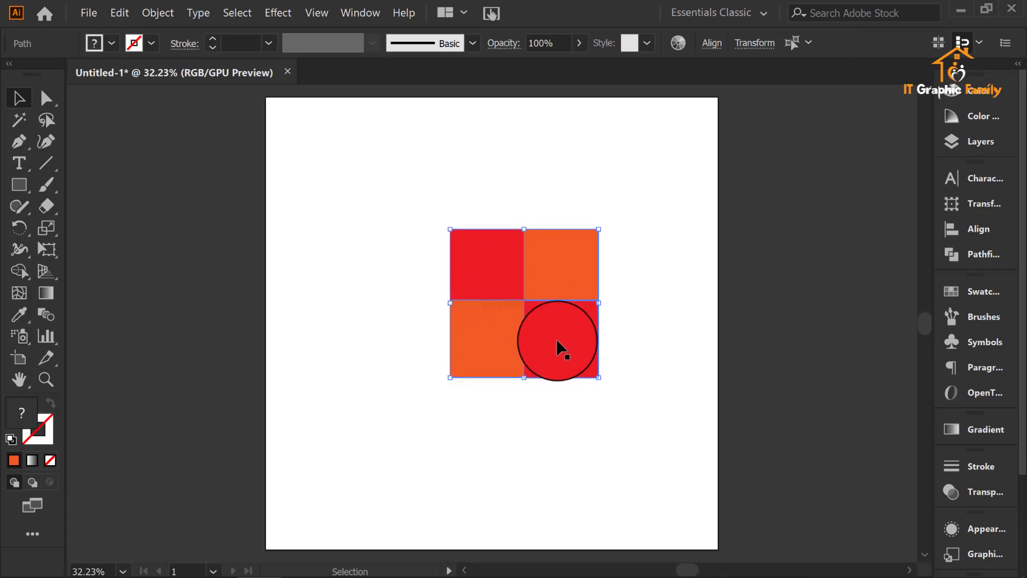
left_click(670, 244)
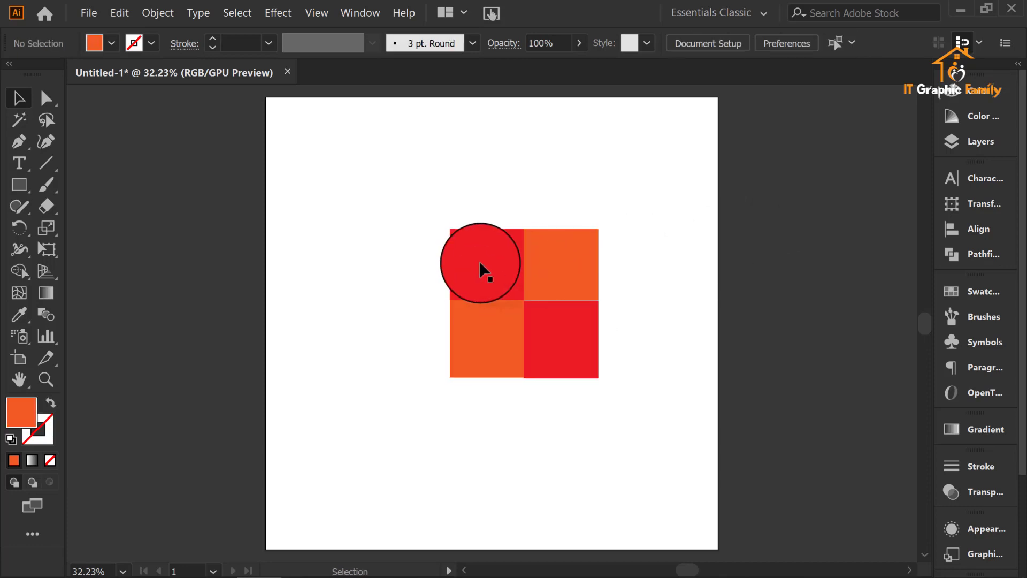
Step: Try moving all four quarters together to the artboard's left edge, undo the move and deselect everything
left_click(482, 268, "shift")
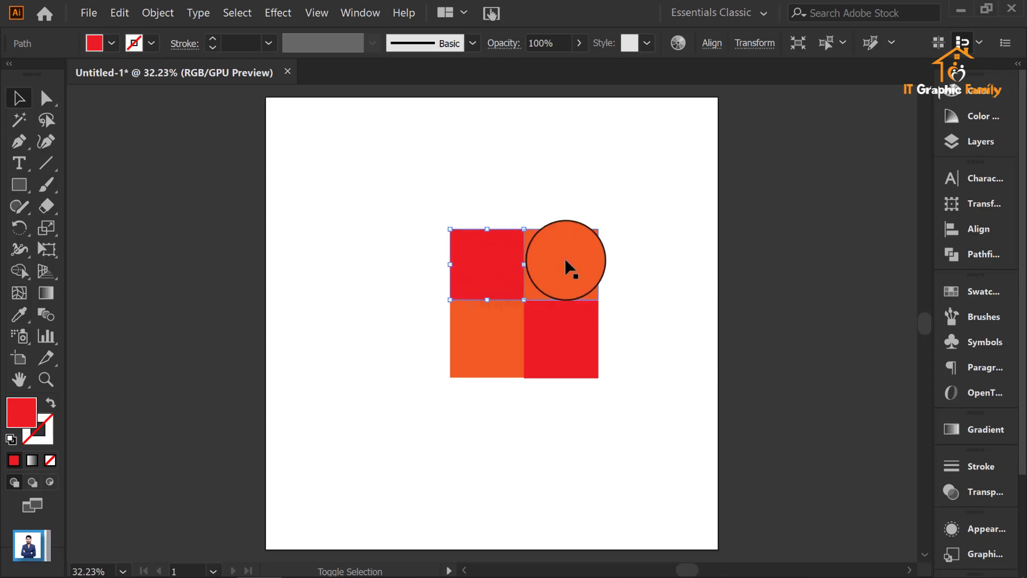
left_click(566, 261, "shift")
left_click(548, 352, "shift")
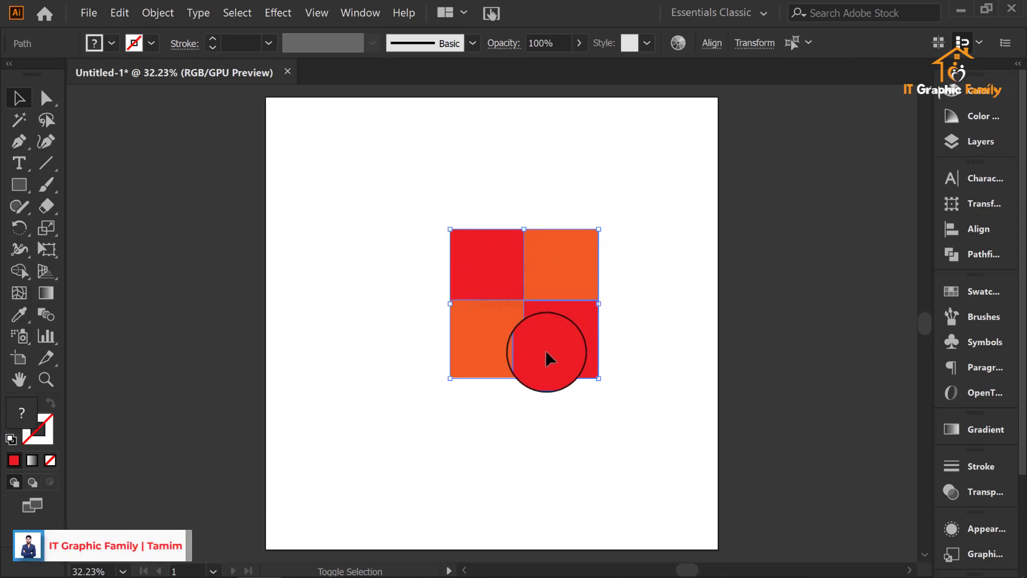
left_click_drag(547, 342, 372, 385)
left_click_drag(455, 252, 690, 477)
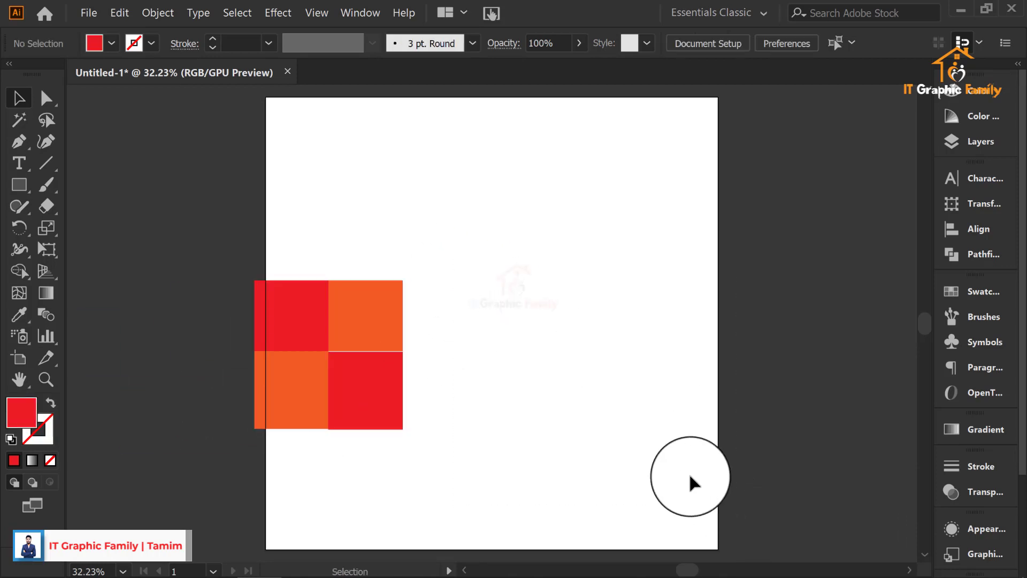
key("ctrl+z")
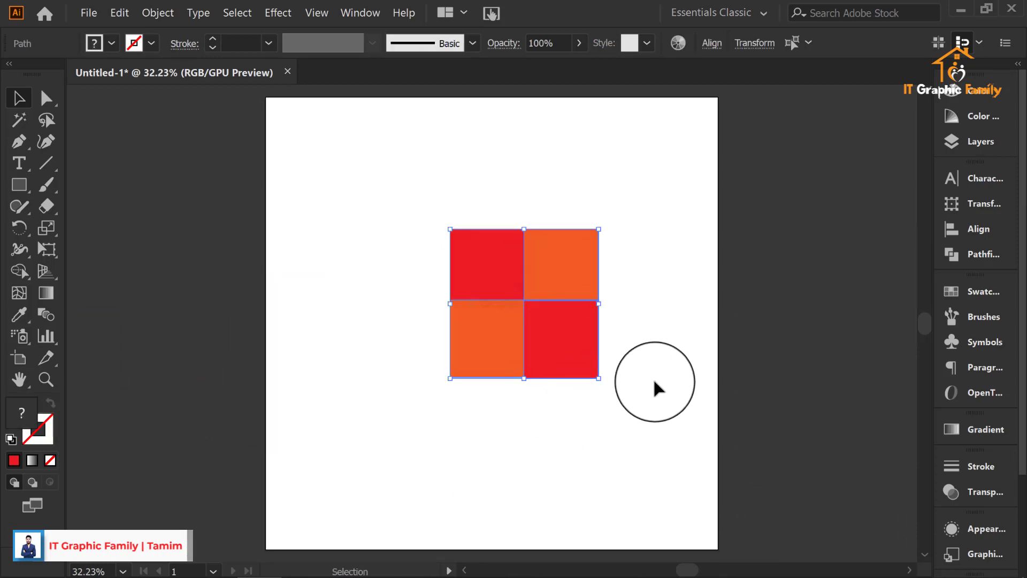
left_click(663, 372)
key("ctrl+a")
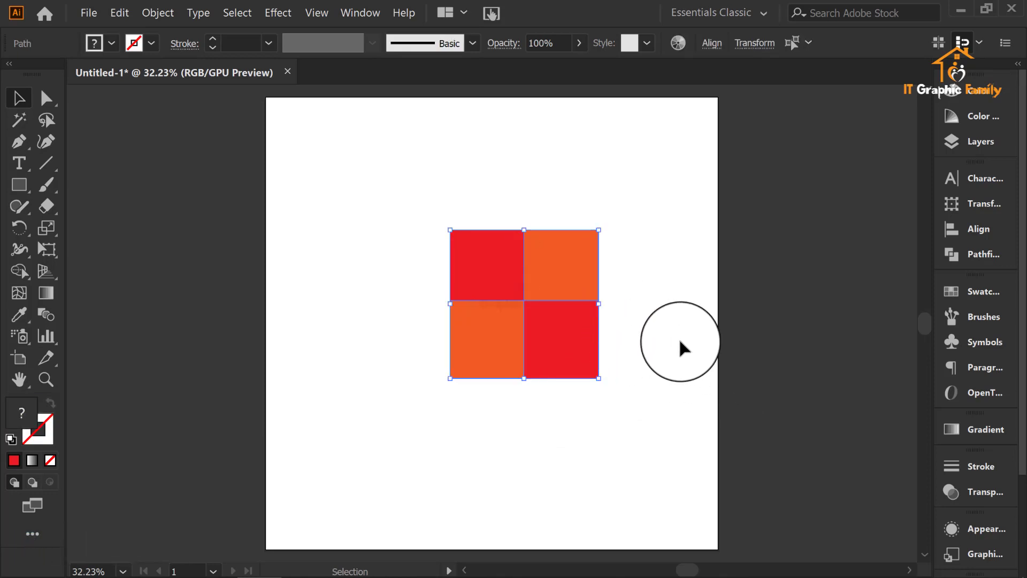
left_click(679, 341)
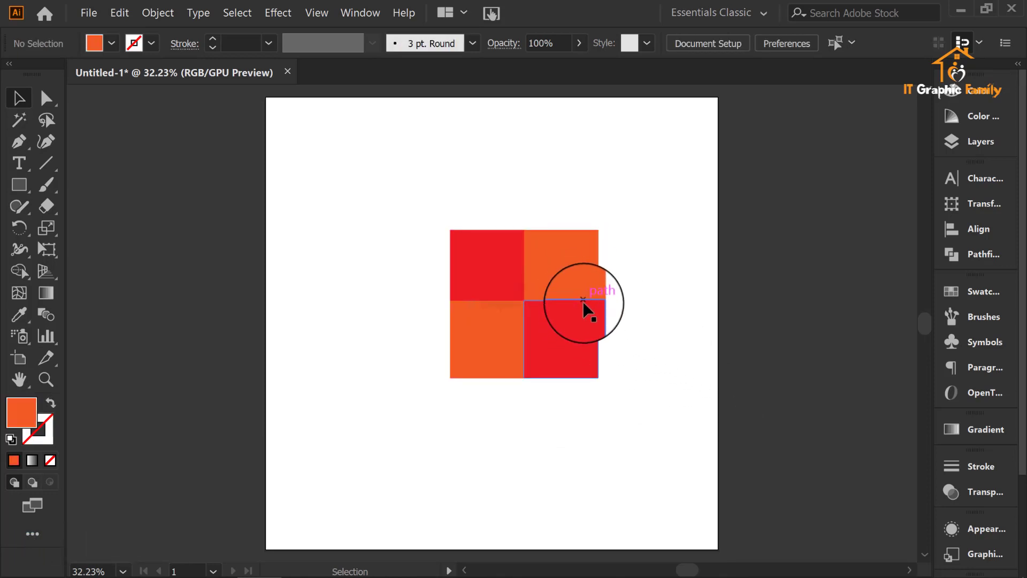
Step: Try pulling the lower-right red and upper-right orange quarters away separately, and undo both moves
left_click_drag(583, 302, 671, 325)
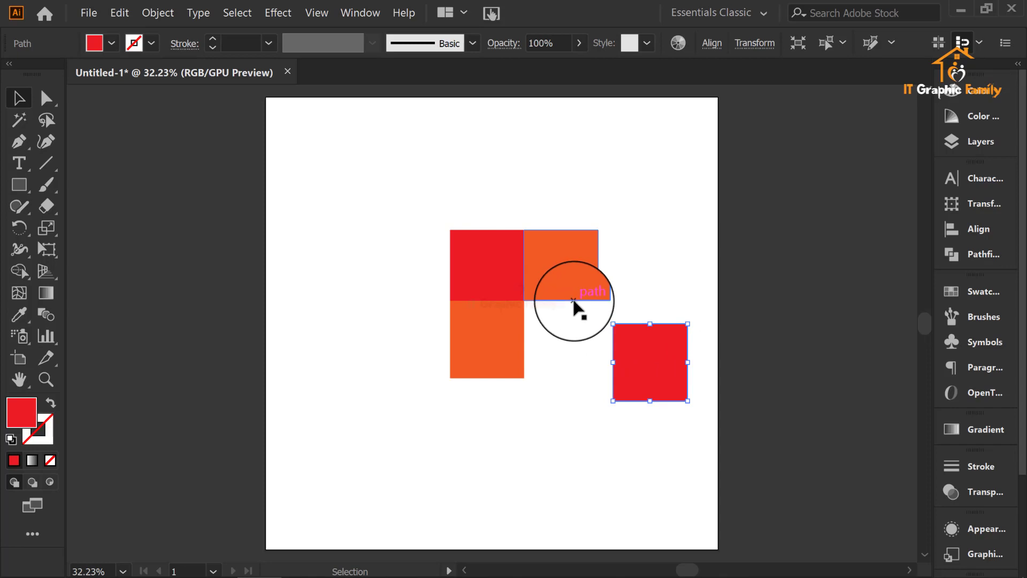
left_click_drag(574, 301, 706, 324)
left_click(551, 371)
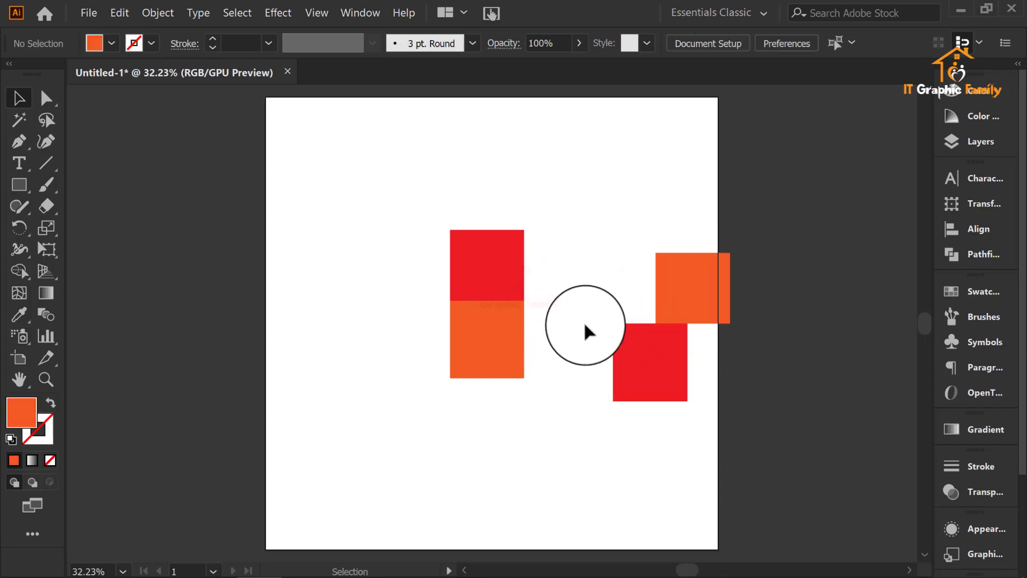
key("ctrl+z")
key("ctrl+z")
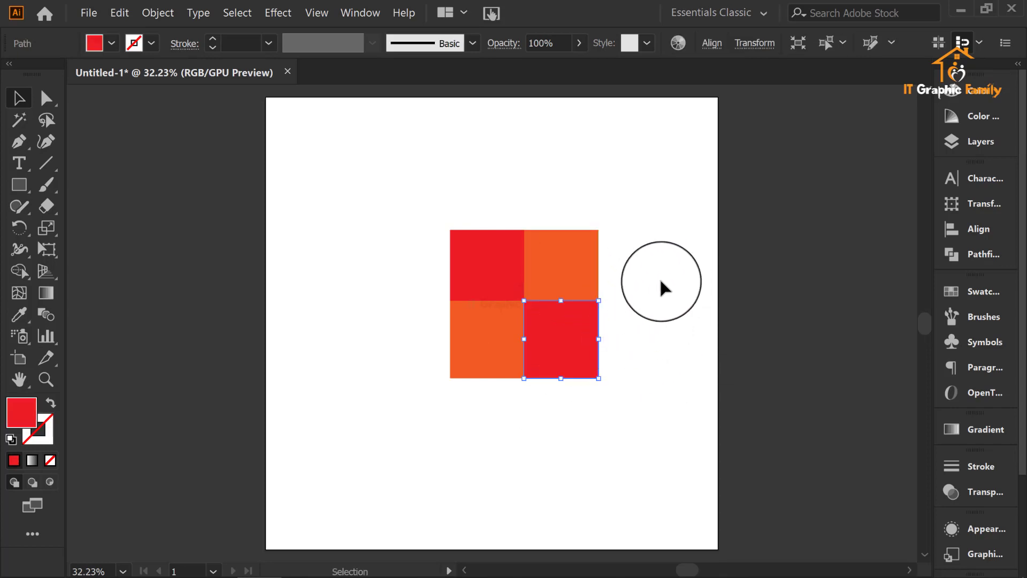
left_click(660, 281)
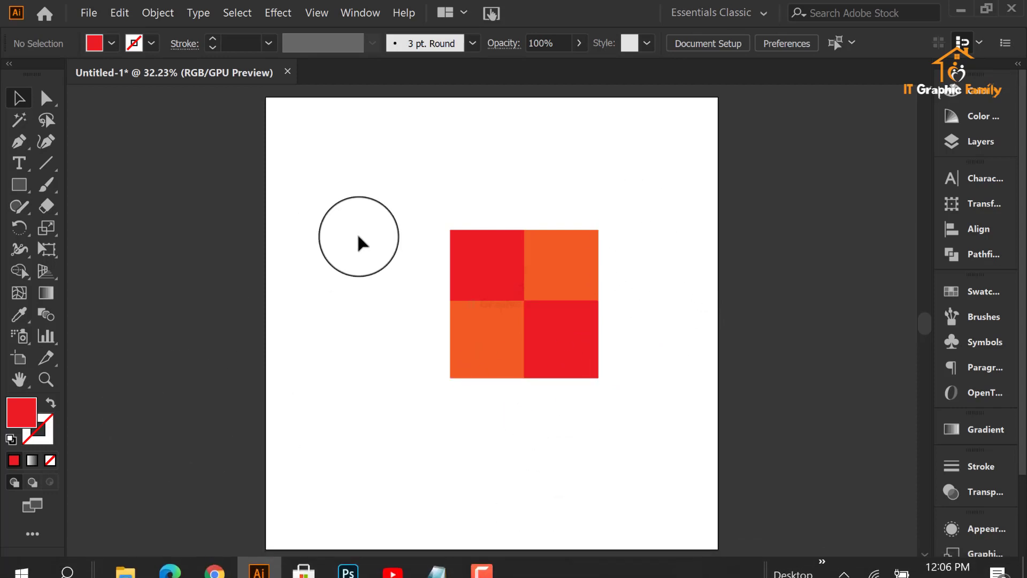
Step: Select the two right-hand quarters and nudge them right to open a narrow vertical gap through the square
left_click_drag(414, 179, 635, 382)
left_click(701, 372)
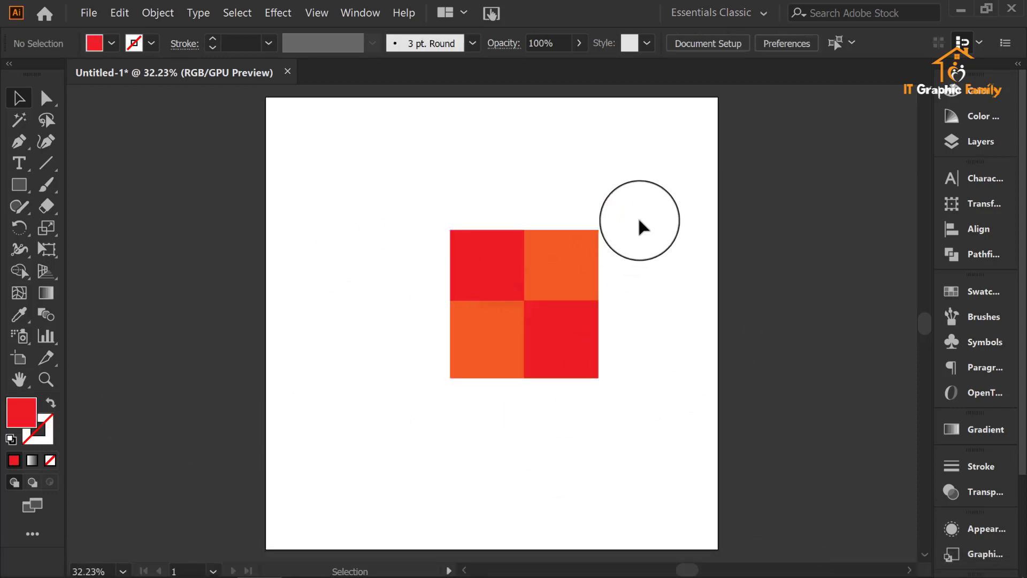
left_click_drag(639, 219, 563, 360)
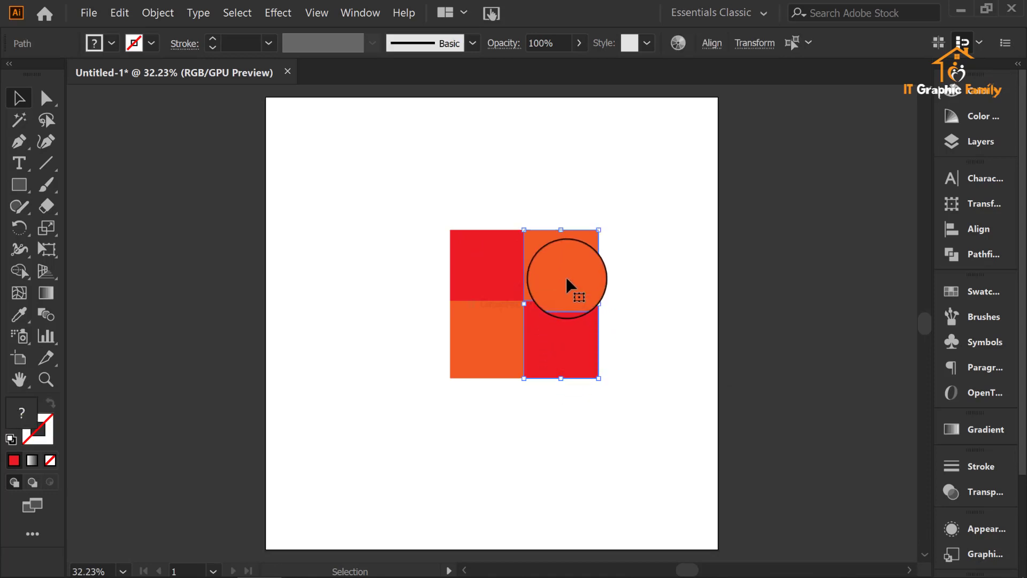
key("Right")
key("Right")
key("Right")
key("Right")
key("Right")
key("Right")
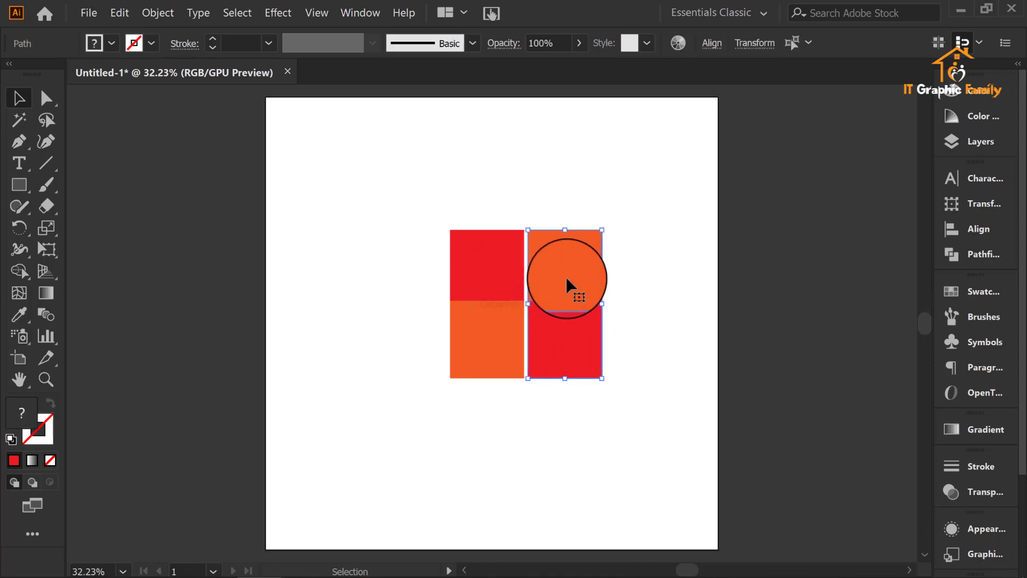
Step: Select the two lower quarters and nudge them down to open a narrow horizontal gap, leaving everything deselected
left_click_drag(542, 378, 468, 341)
key("Down")
key("Down")
key("Down")
key("Down")
key("Down")
key("Down")
key("Down")
key("Down")
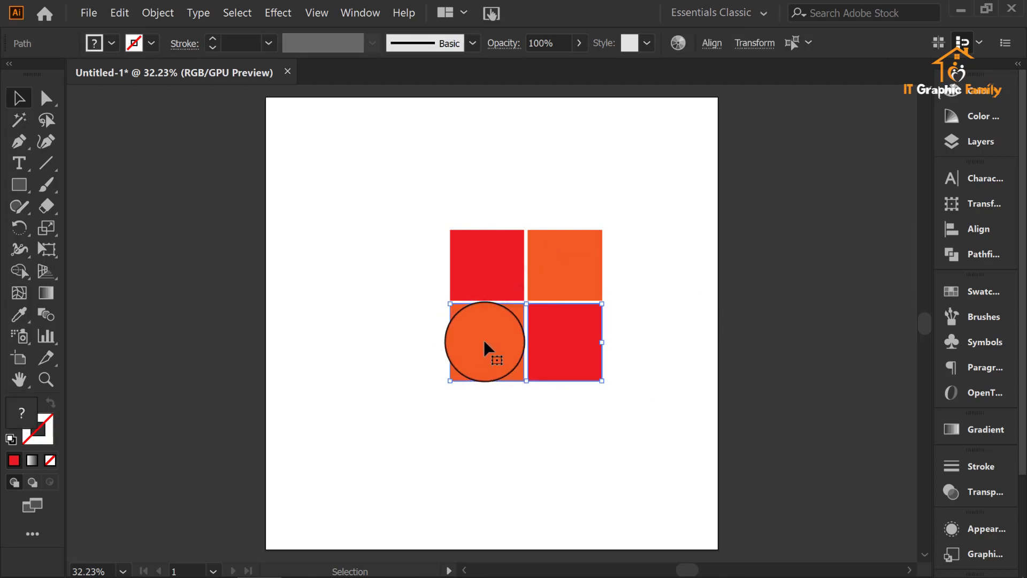
left_click(701, 288)
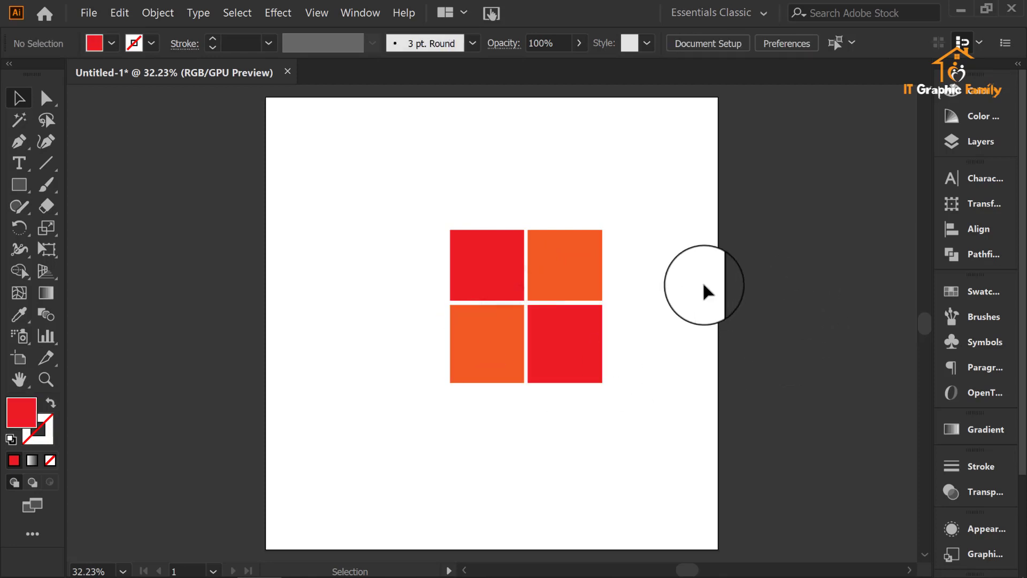
Step: Select all four separated quarters and move them together leftward and slightly up on the artboard
left_click_drag(664, 192, 404, 469)
left_click_drag(558, 330, 476, 315)
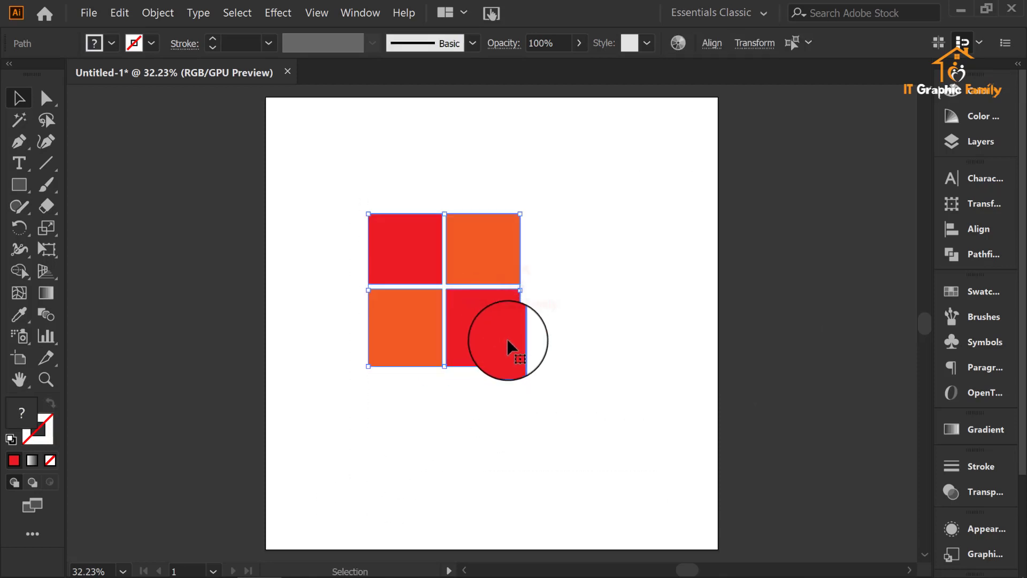
Step: Scale the four-piece square down, shift it left on the artboard, and fill its two right-hand quarters with purple
left_click_drag(520, 289, 414, 244)
left_click(469, 214)
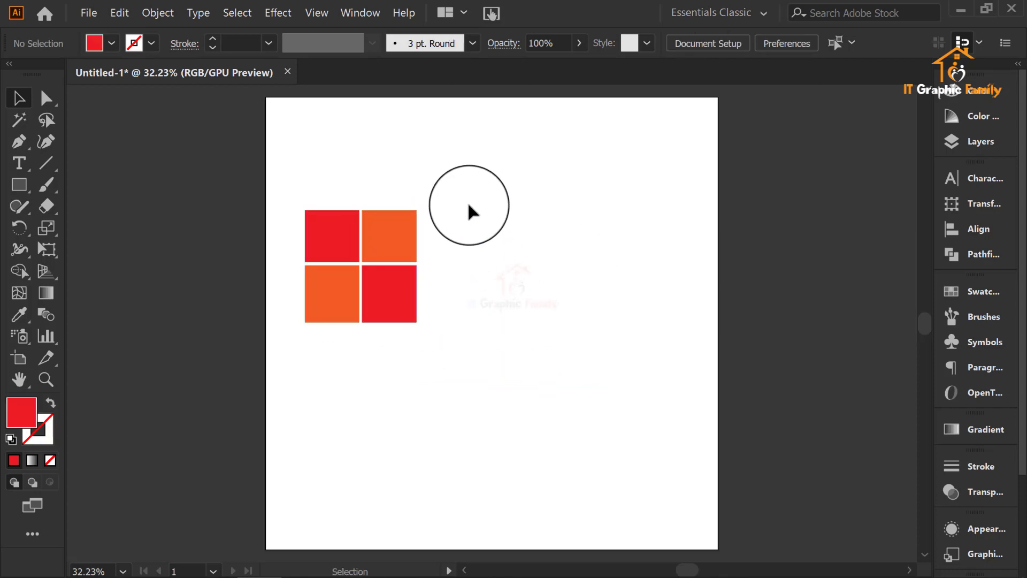
left_click_drag(452, 217, 385, 328)
left_click(111, 43)
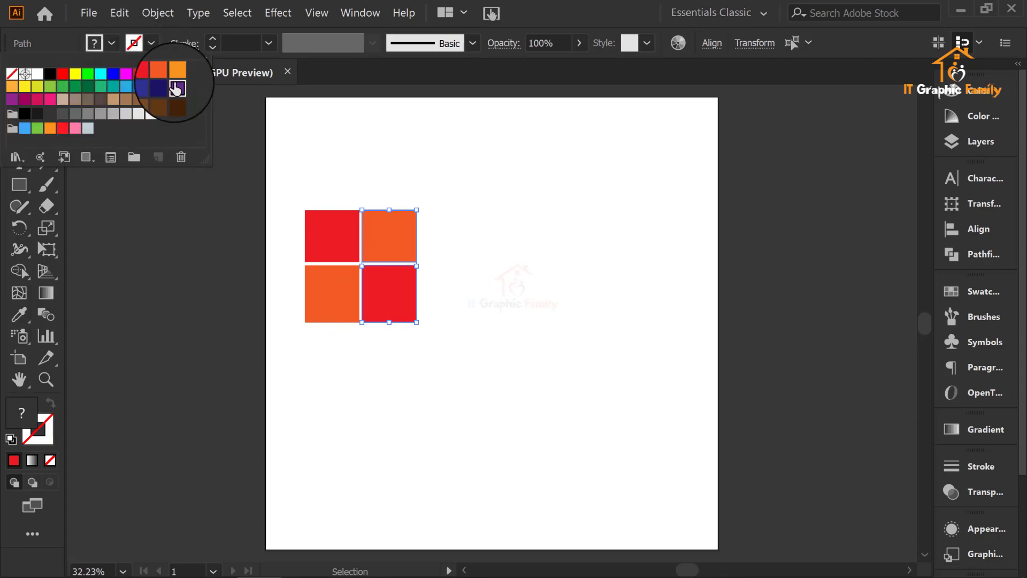
left_click(176, 88)
left_click(541, 191)
Step: Recolor the square's two left-hand quarters, trying crimson and purple before filling them with dark navy blue
left_click(293, 249)
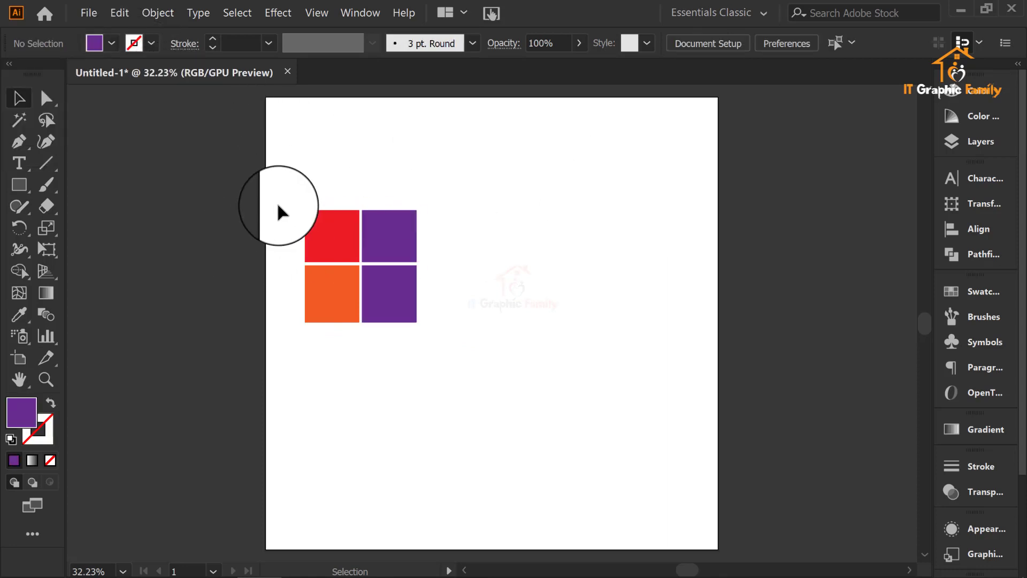
left_click_drag(277, 210, 355, 314)
left_click(112, 45)
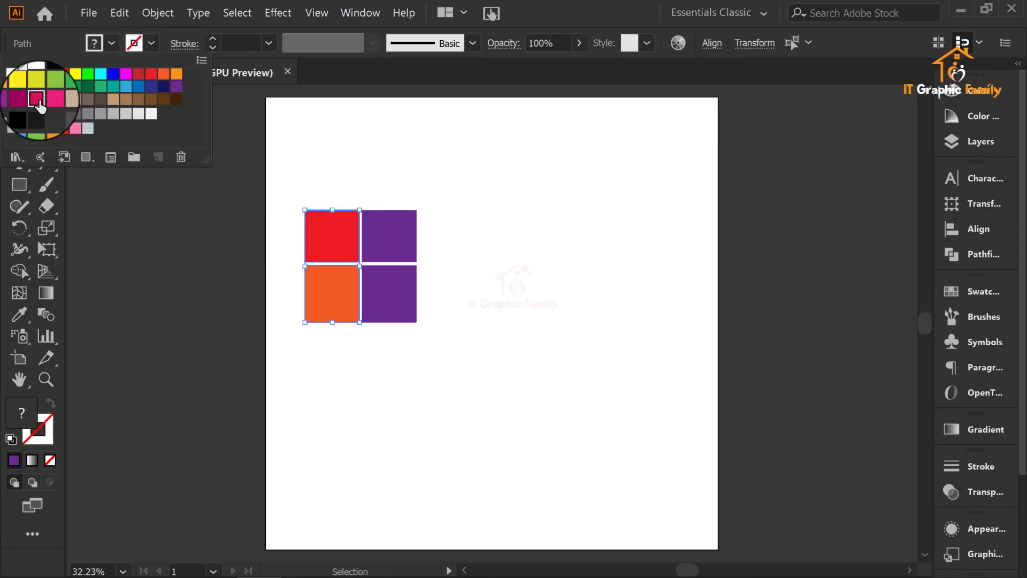
left_click(37, 99)
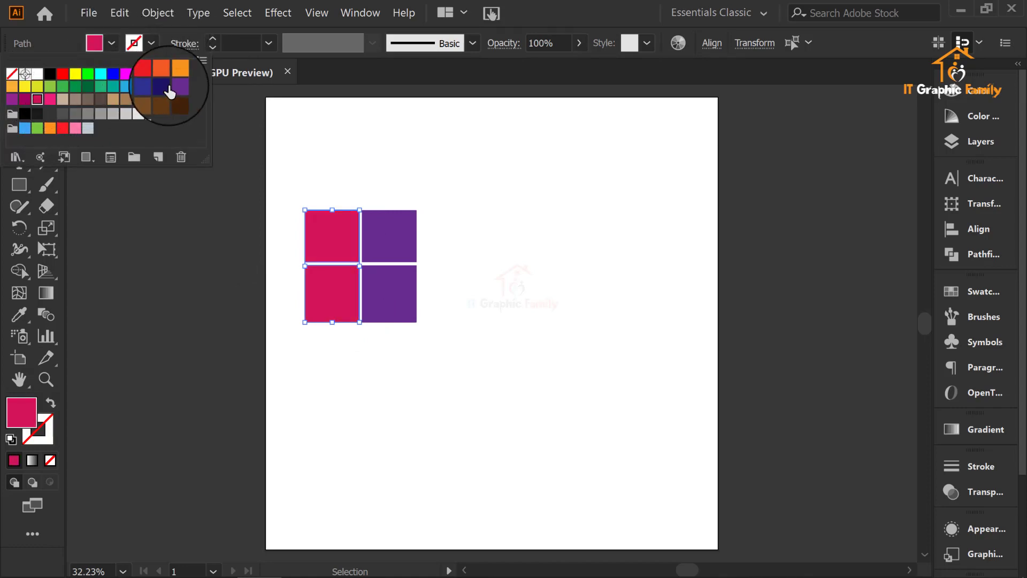
left_click(174, 87)
left_click(164, 88)
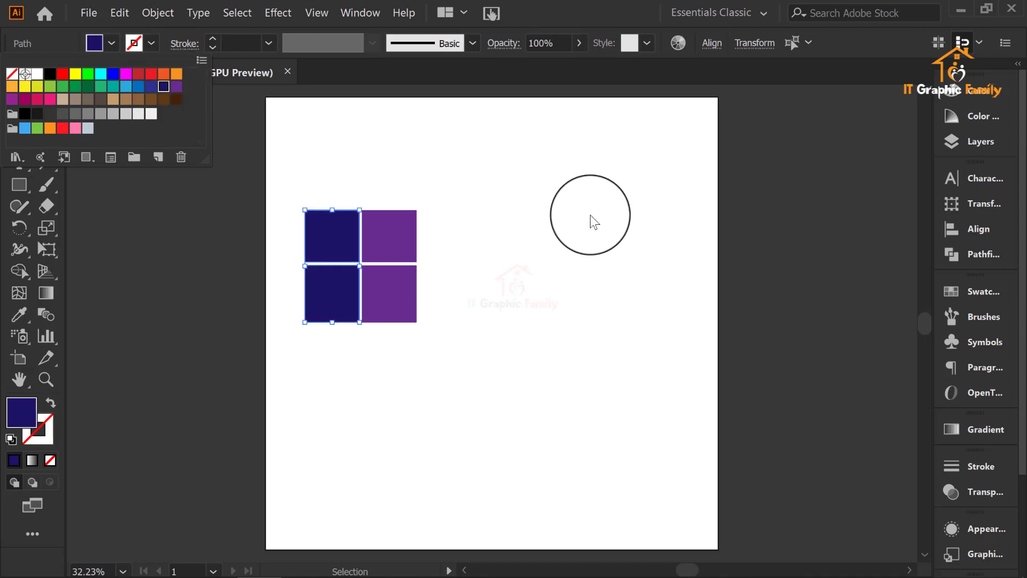
left_click(592, 220)
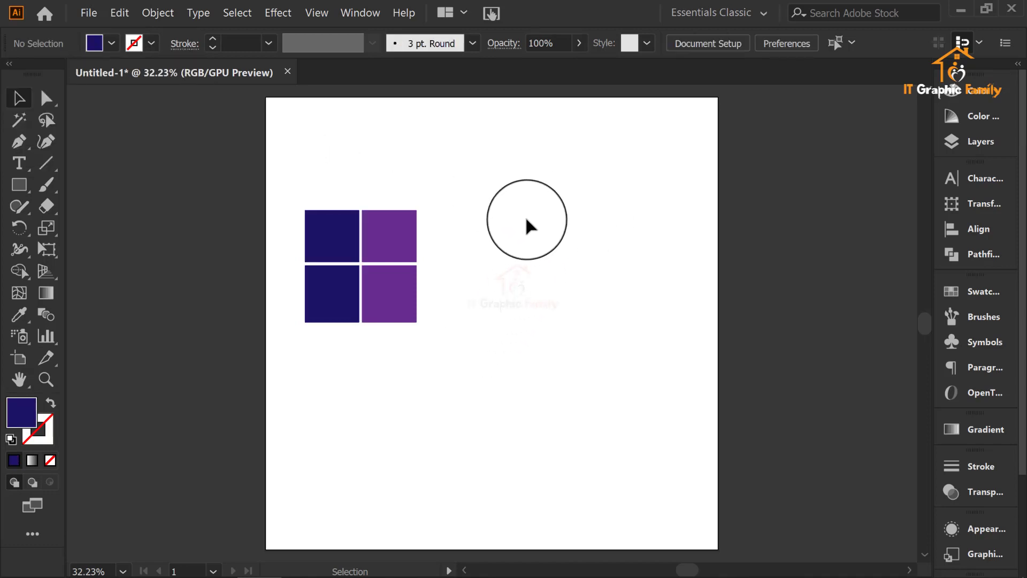
Step: Select all four quarters and move them together to the upper middle of the artboard
left_click_drag(526, 219, 267, 406)
left_click(448, 336)
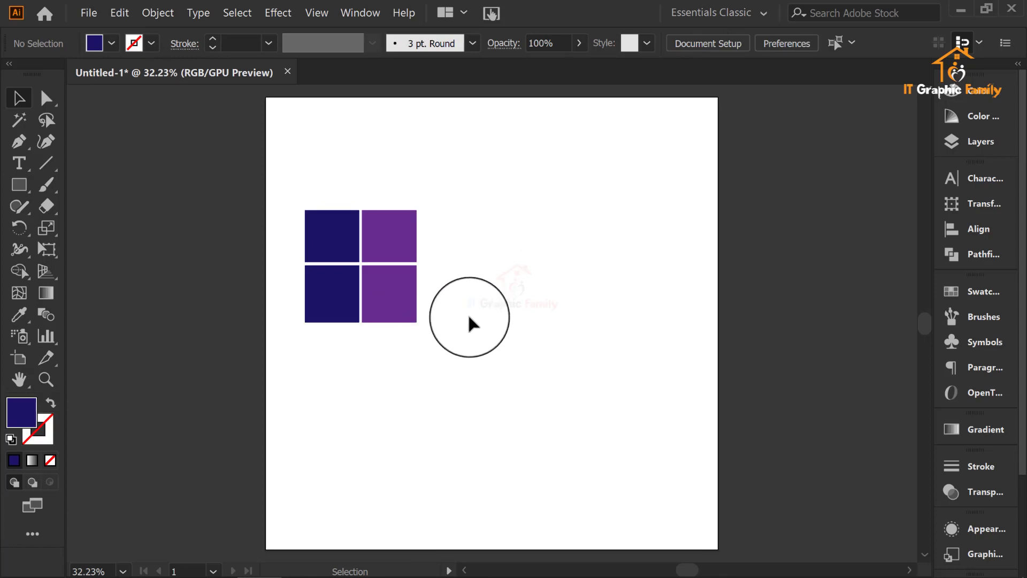
scroll(473, 317, "up", 5)
scroll(481, 314, "down", 3)
left_click_drag(466, 257, 323, 375)
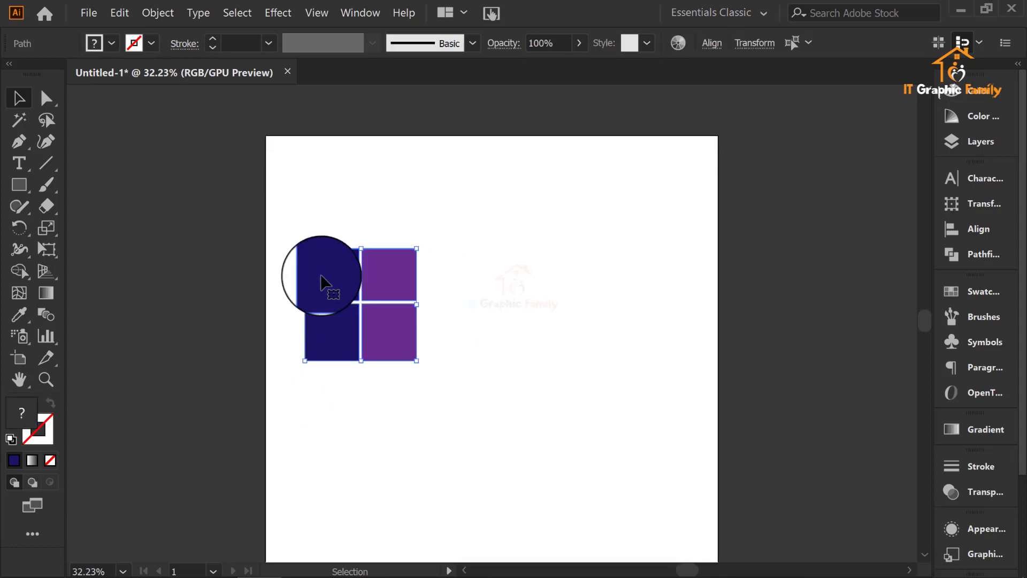
left_click_drag(323, 286, 463, 235)
left_click(610, 268)
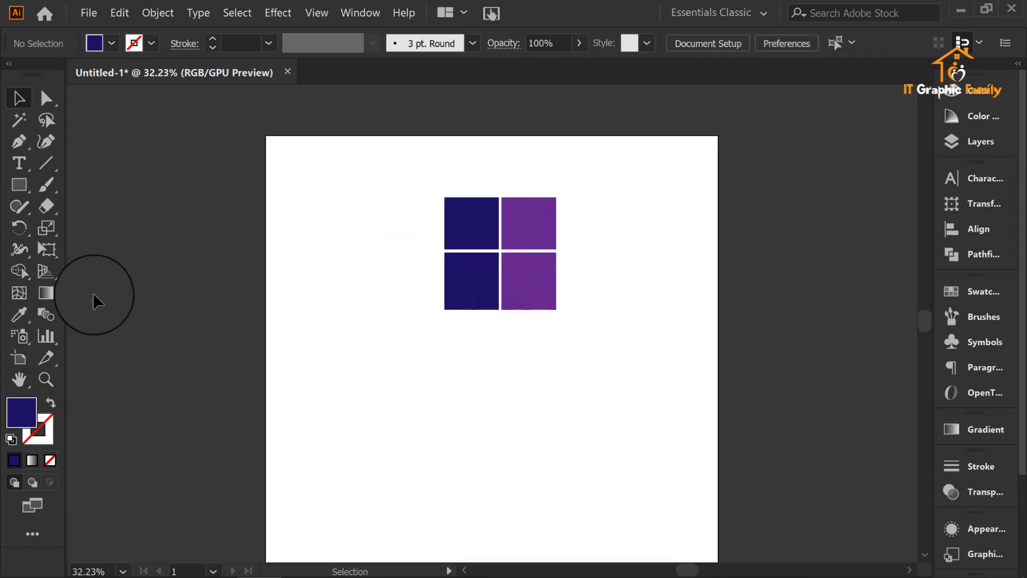
Step: Set the font size for new text to 72 pt with the Type tool
left_click(17, 165)
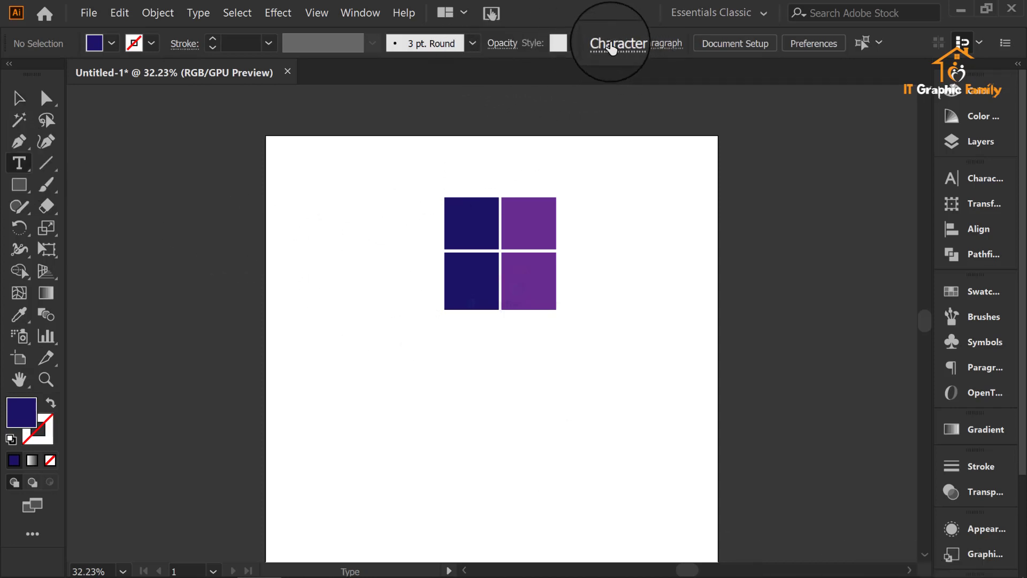
left_click(612, 47)
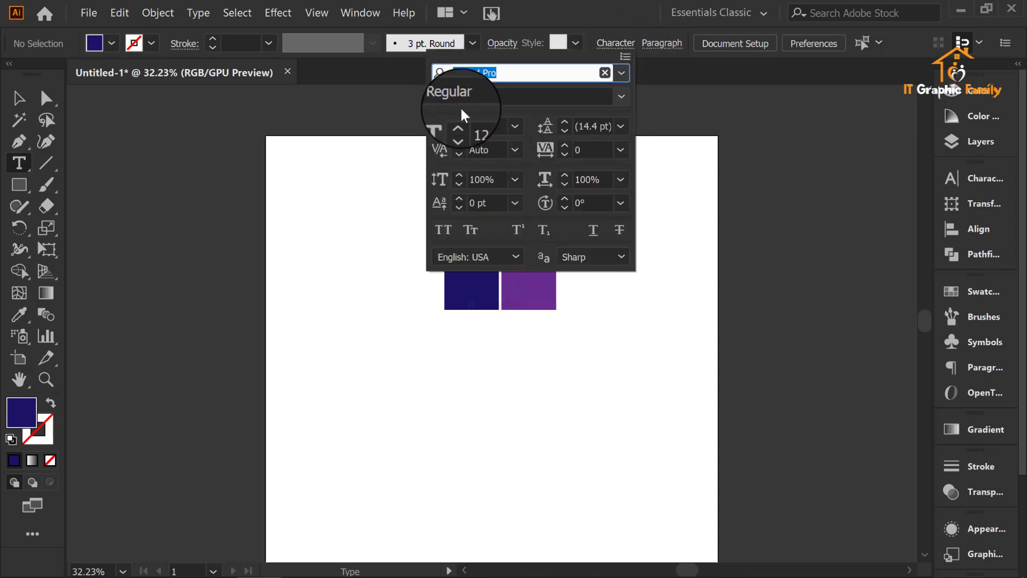
left_click(513, 125)
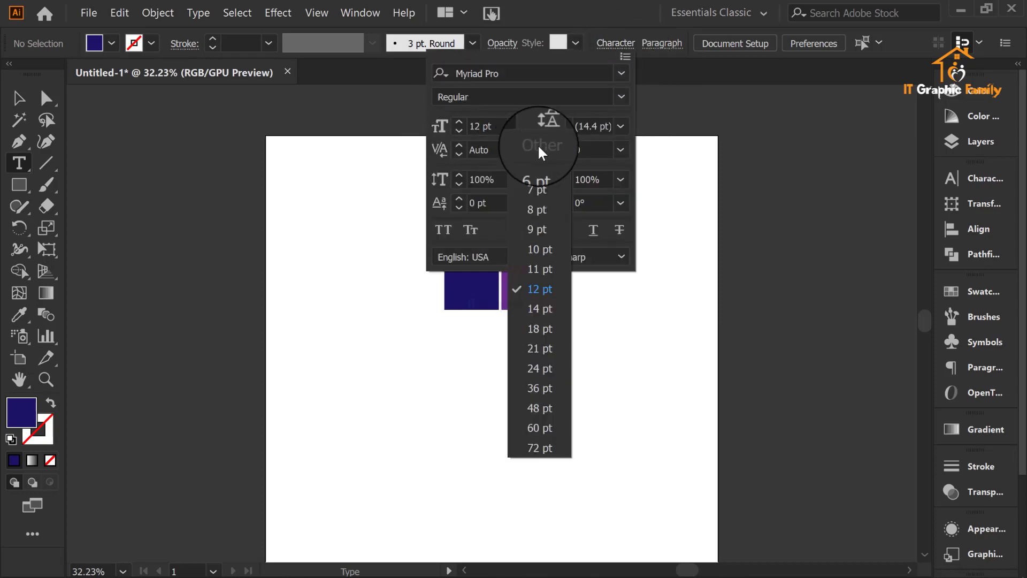
left_click(540, 449)
left_click(615, 44)
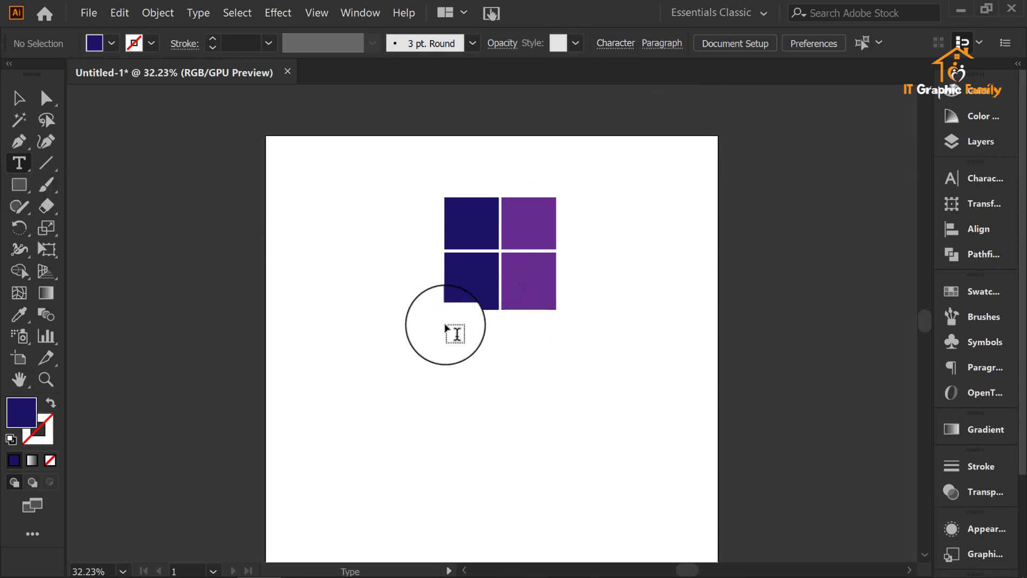
Step: Add the text SQUAR beneath the square and move it down slightly to clear the lower quarters
left_click(448, 328)
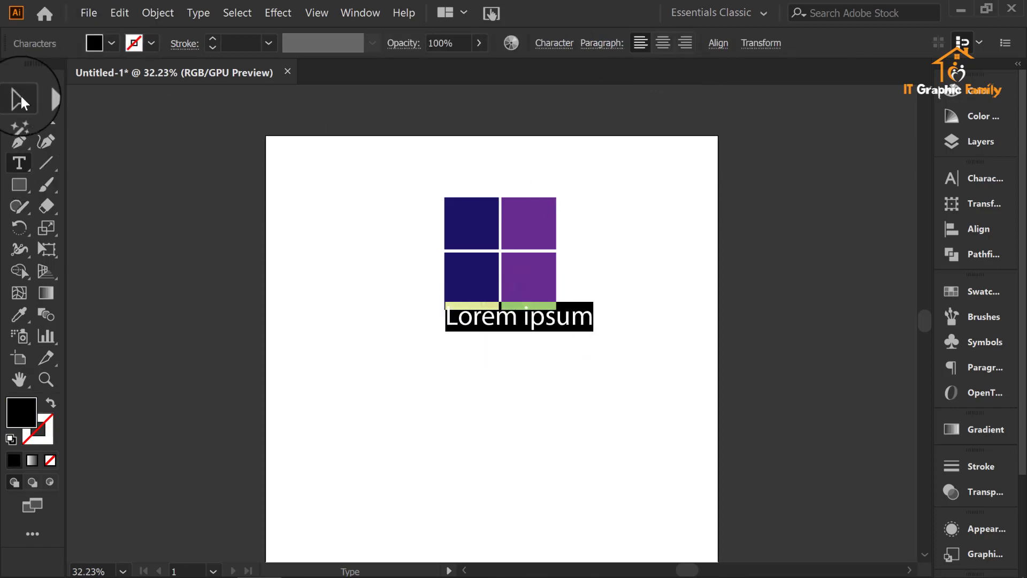
type("J")
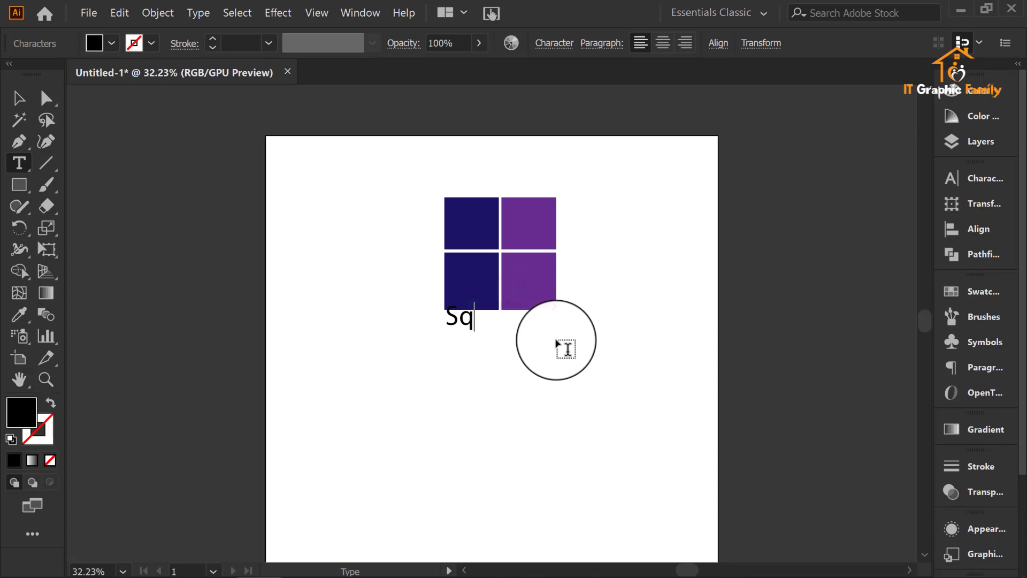
key("BackSpace")
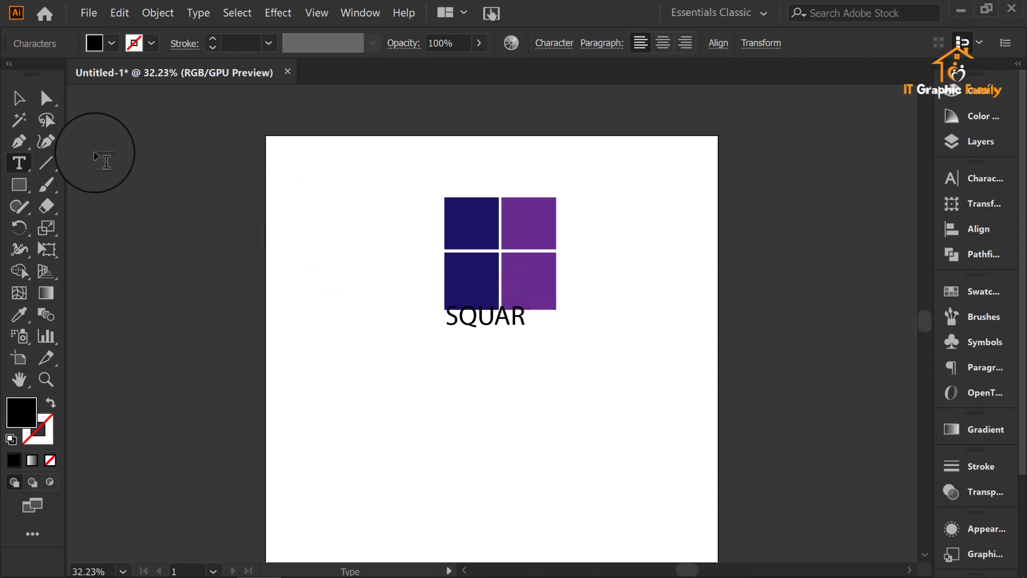
left_click(19, 98)
left_click(506, 338)
mouse_move(505, 338)
left_mouse_down()
mouse_move(498, 345)
mouse_move(510, 357)
left_mouse_up()
left_click(565, 358)
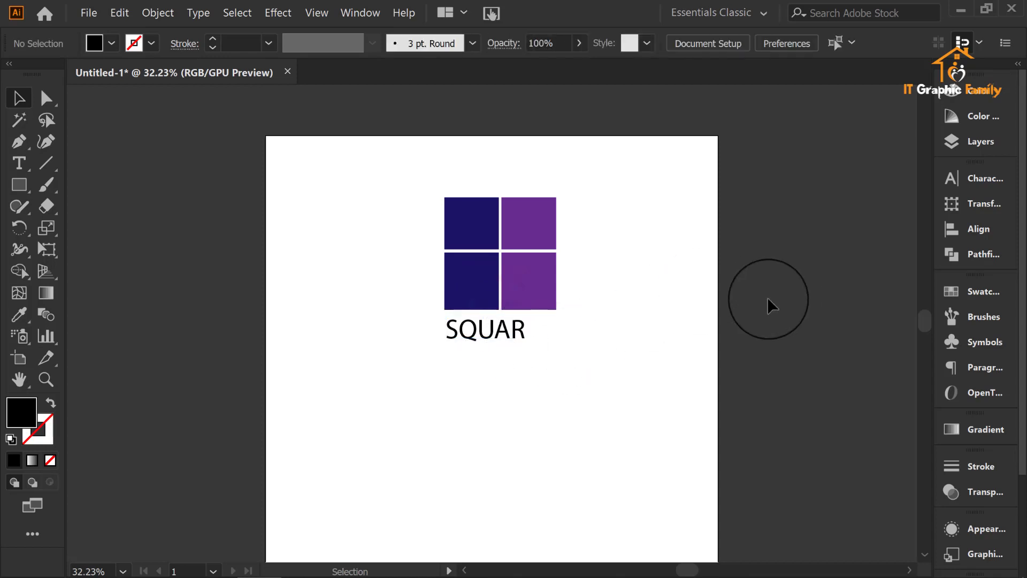
Step: Try enlarging the SQUAR text to match the square's width, and undo the change
scroll(532, 329, "up", 2)
left_click(525, 338)
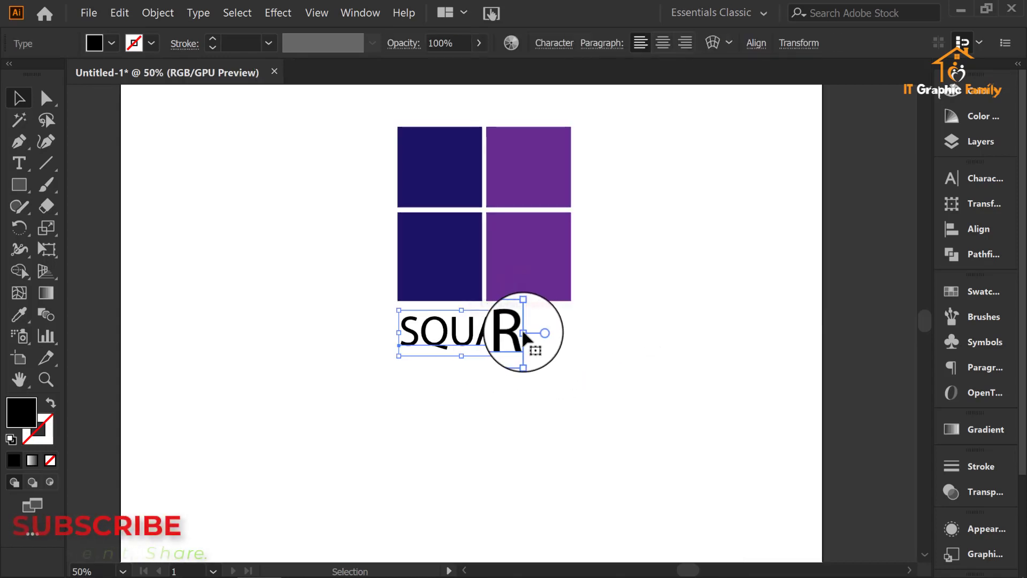
left_click_drag(526, 331, 541, 344)
left_click(624, 334)
key("ctrl+z")
key("ctrl+z")
key("ctrl+z")
key("ctrl+z")
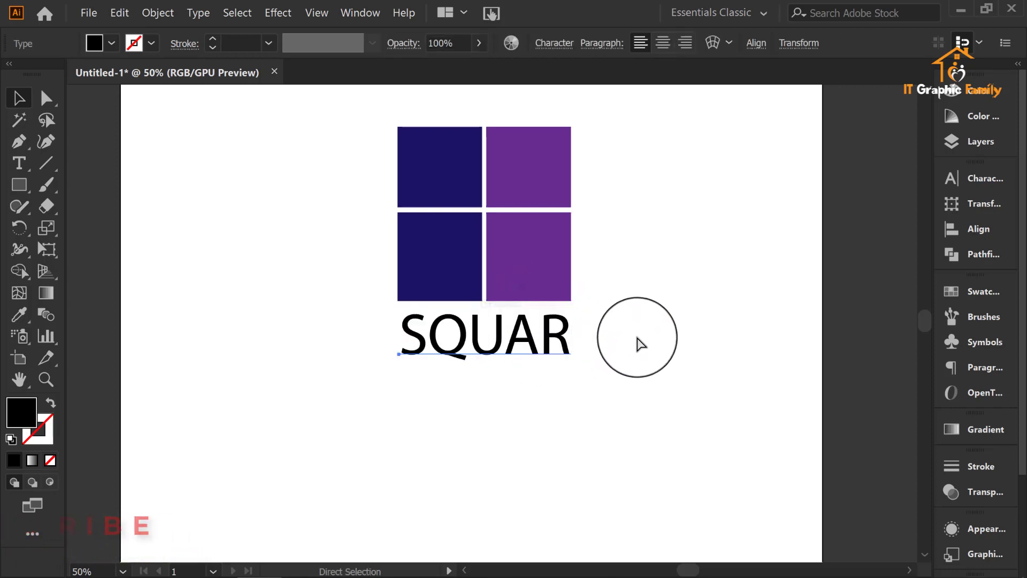
Step: Try stretching the SQUAR text horizontally far beyond the square's right edge, and undo the stretch
left_click(486, 333)
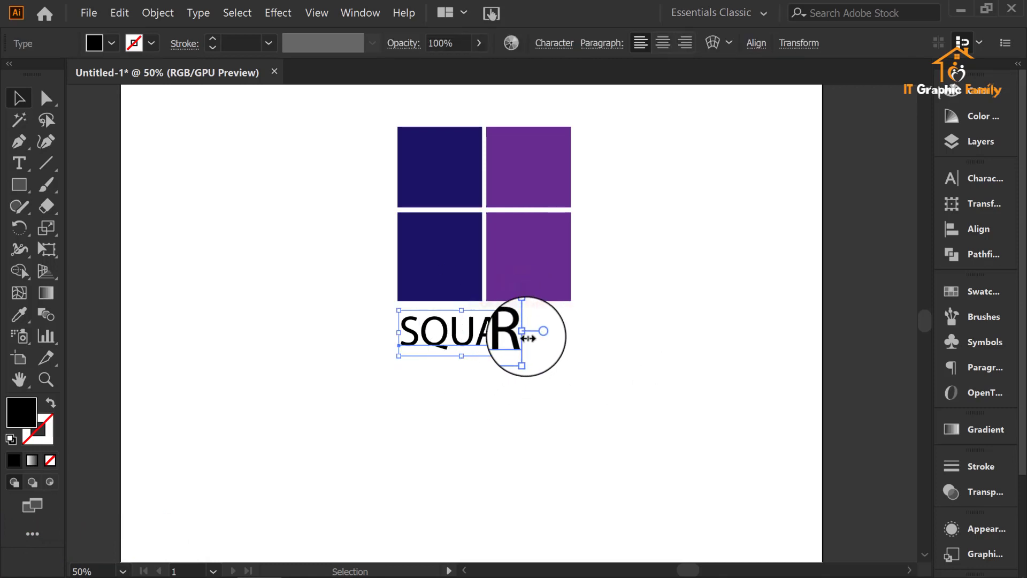
left_click_drag(522, 328, 838, 372)
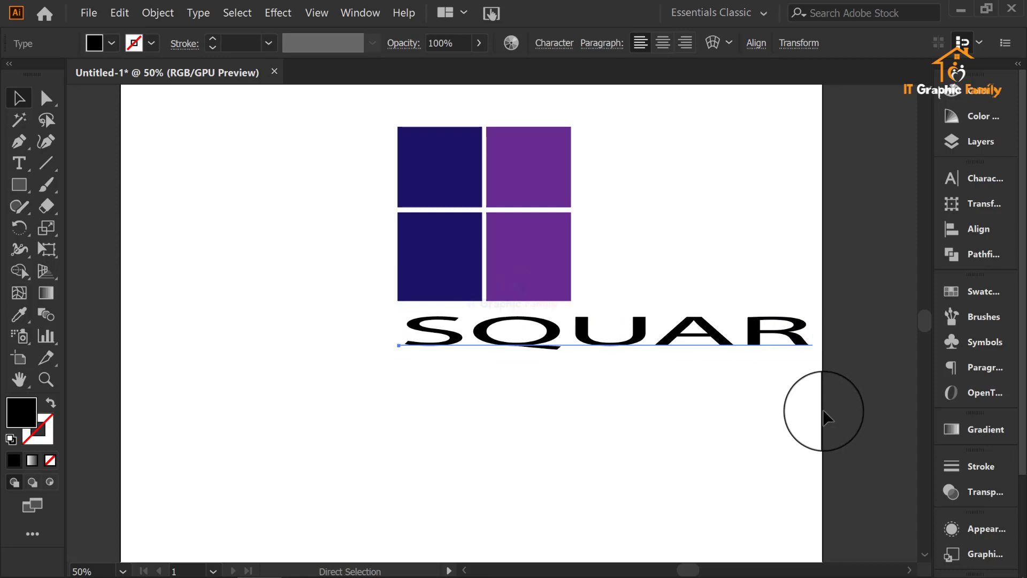
key("ctrl+z")
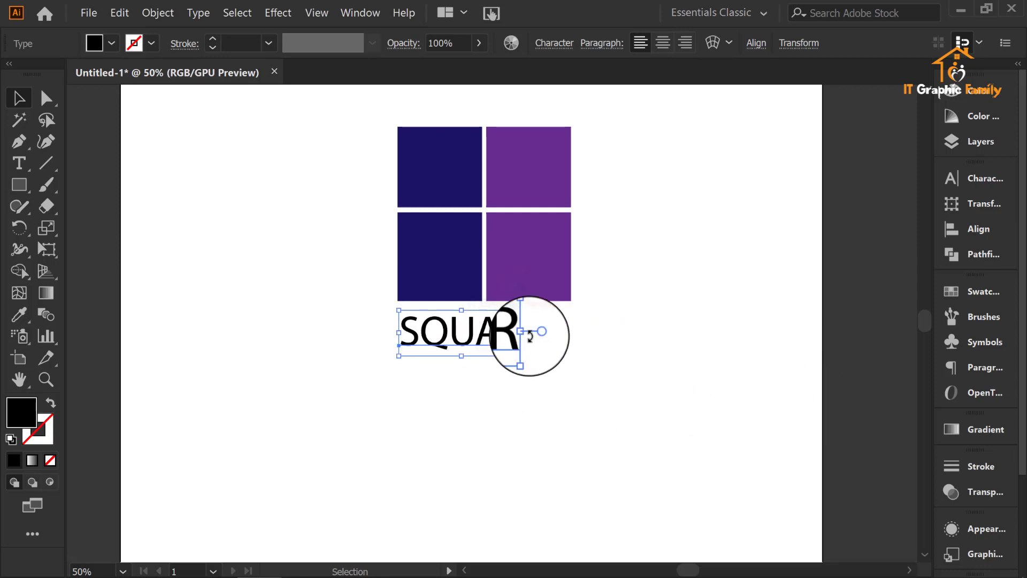
Step: Scale the SQUAR text proportionally to the full width of the square and position it just below the quarters
left_click_drag(529, 335, 576, 342)
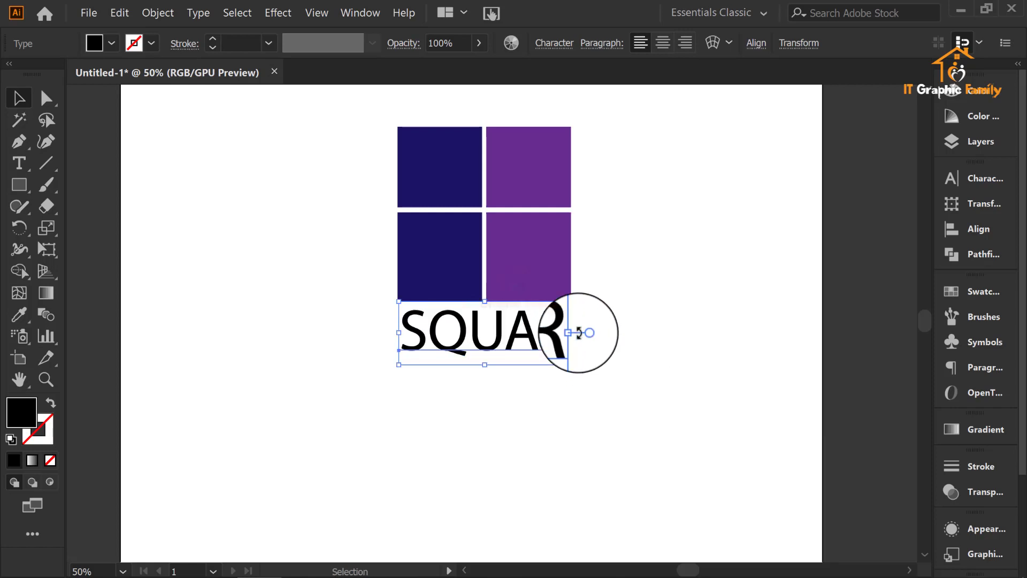
left_click(539, 390)
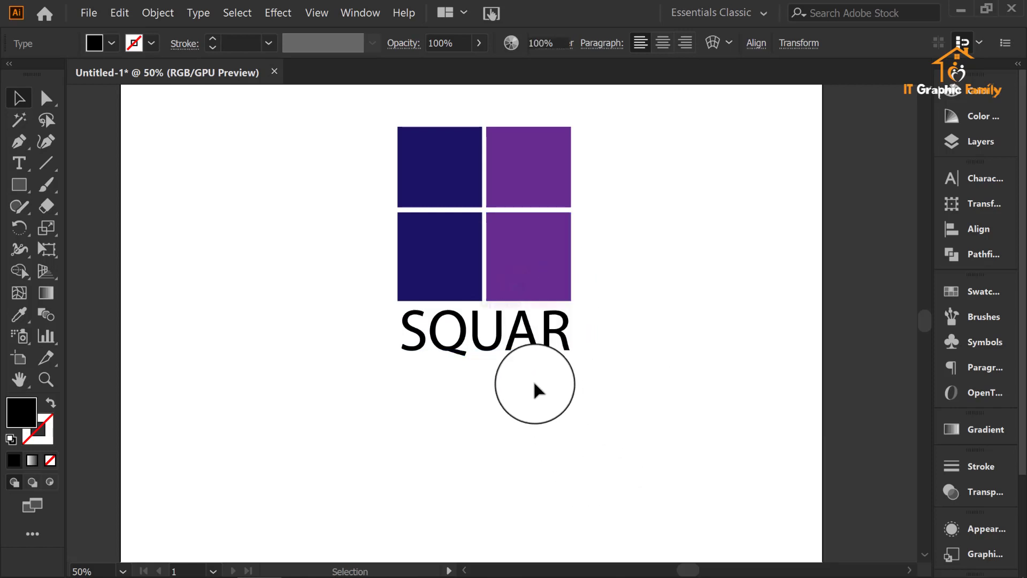
left_click(512, 353)
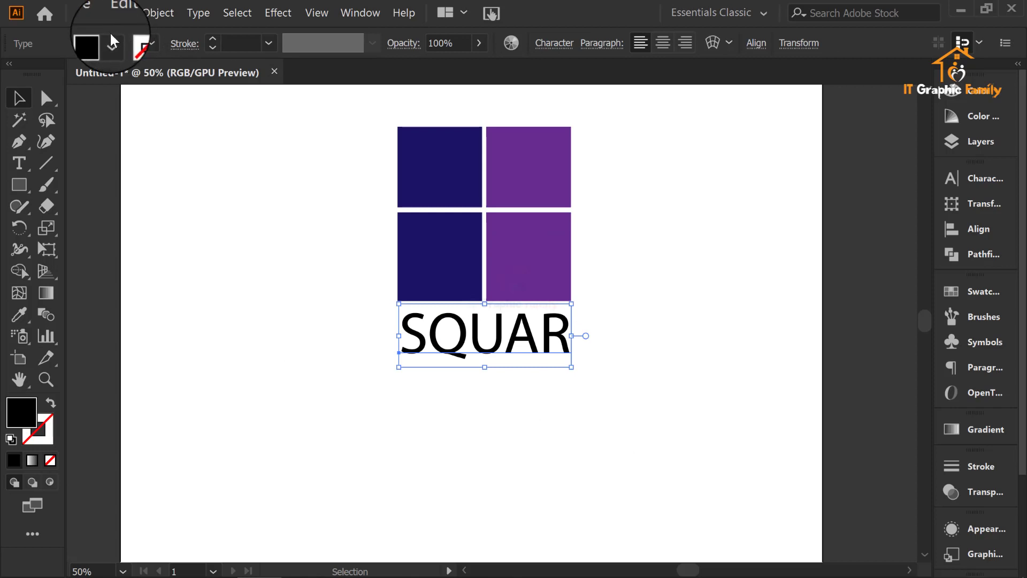
Step: Color the SQUAR text with the Eyedropper, sampling the navy quarter first and finally the purple quarter
right_click(20, 314)
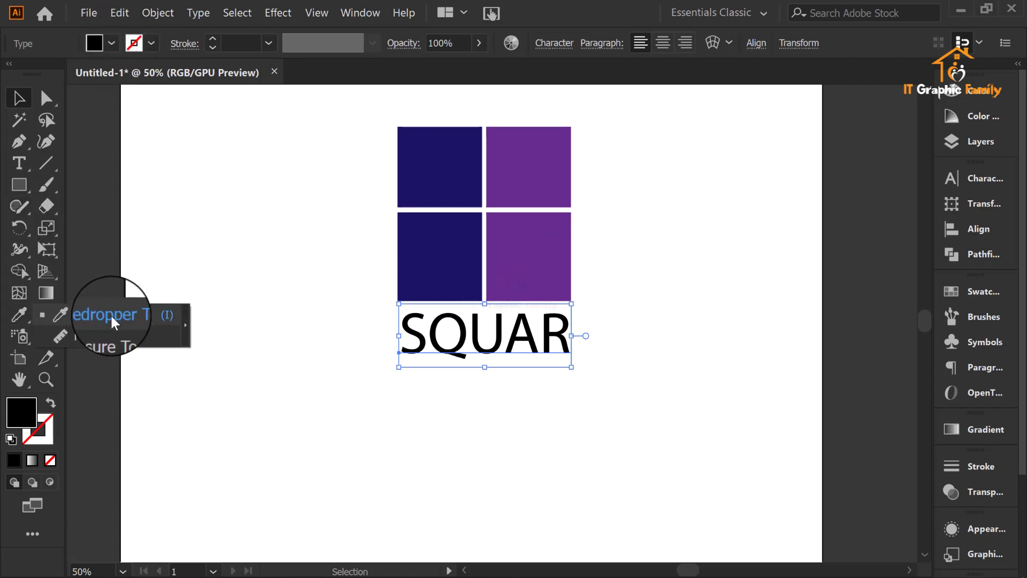
left_click(141, 313)
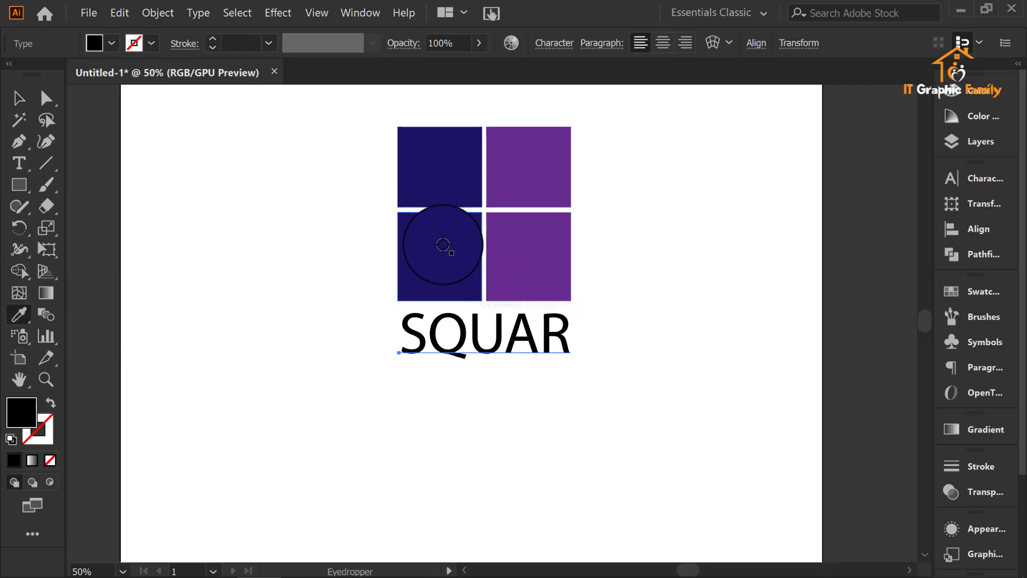
left_click(450, 250)
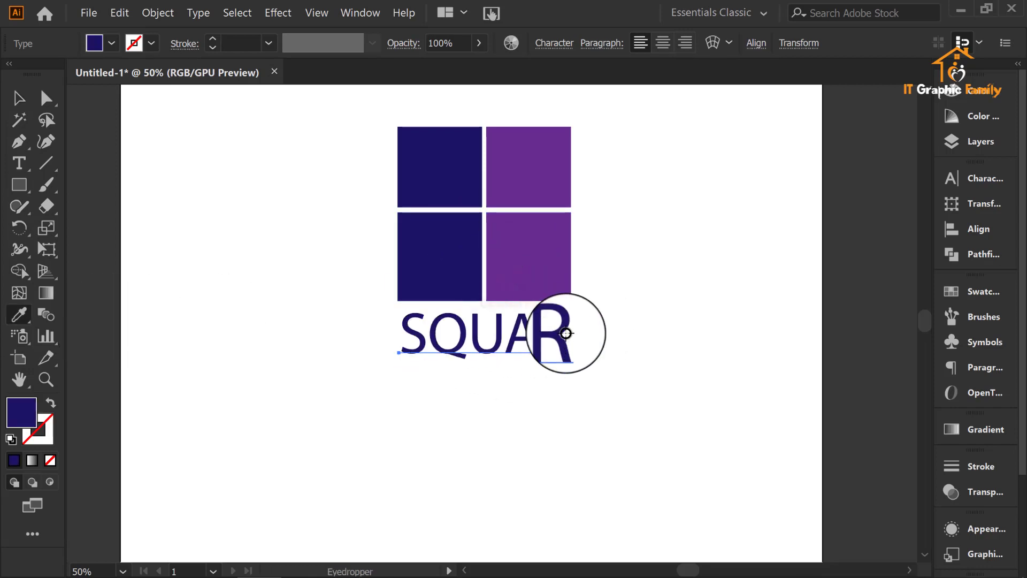
left_click(553, 183)
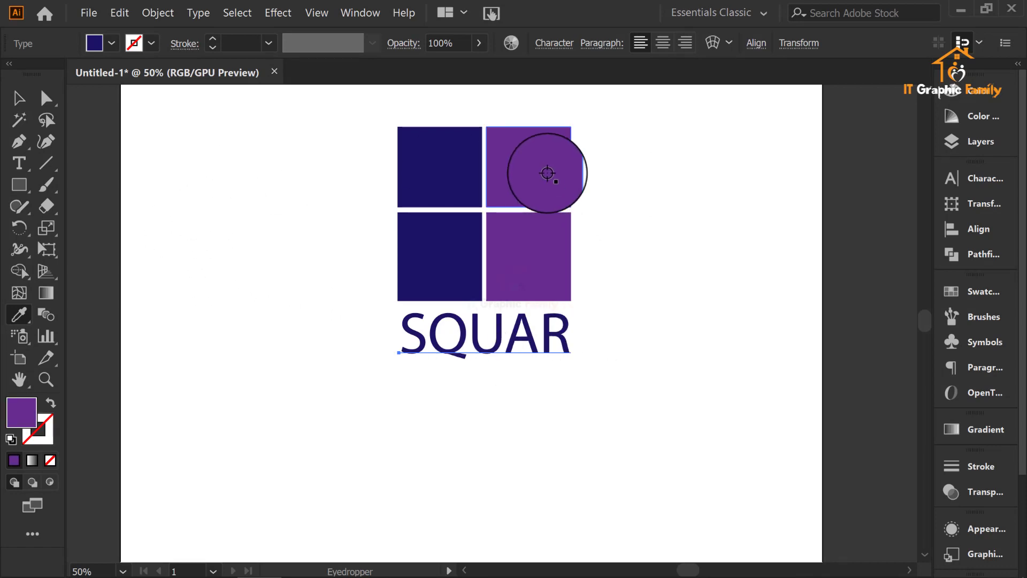
left_click(20, 99)
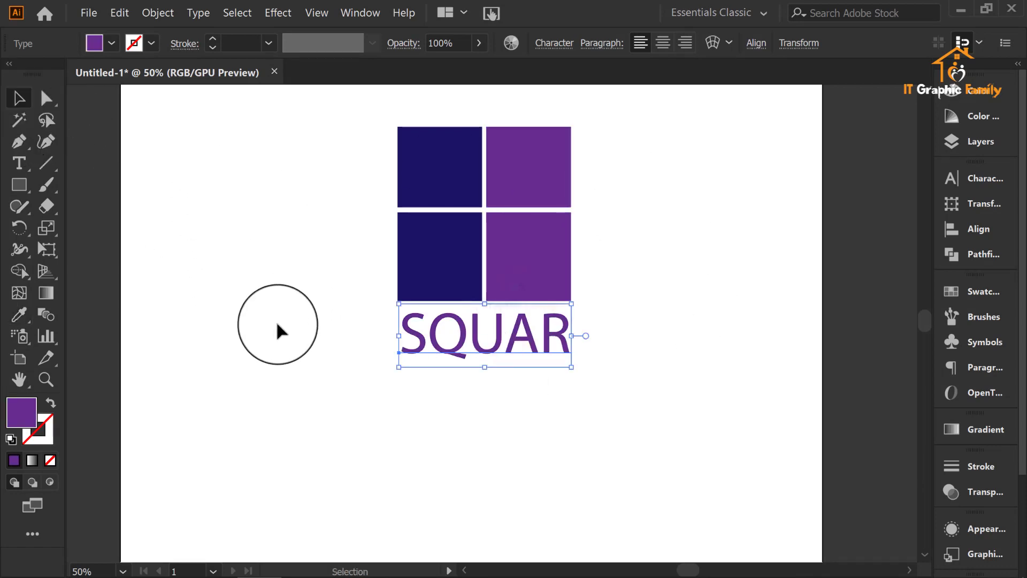
left_click(276, 322)
Step: Select the square and its SQUAR text together and move them to the artboard's upper-left corner
scroll(611, 310, "down", 3)
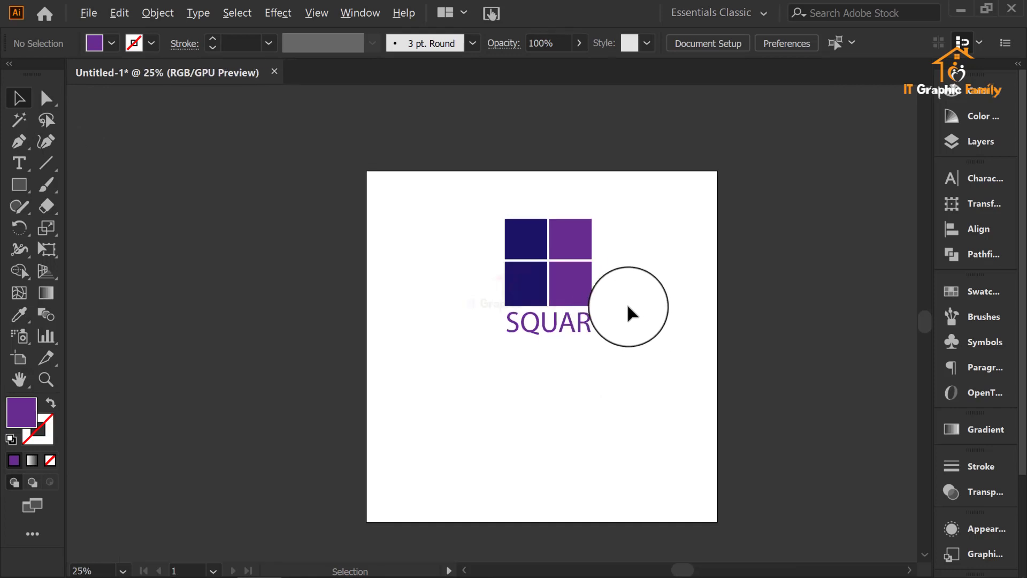
left_click_drag(645, 250, 541, 359)
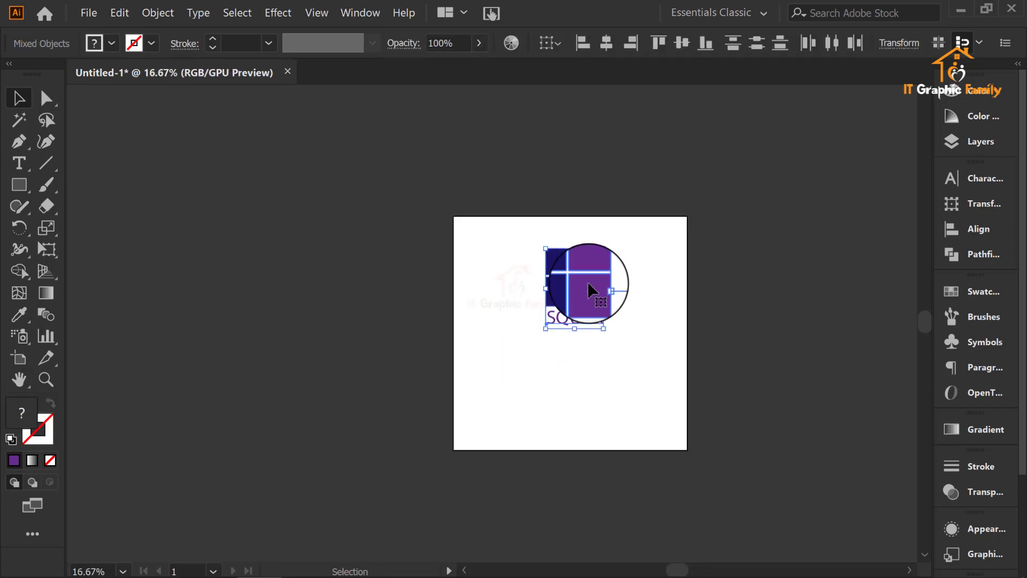
left_click_drag(592, 291, 497, 264)
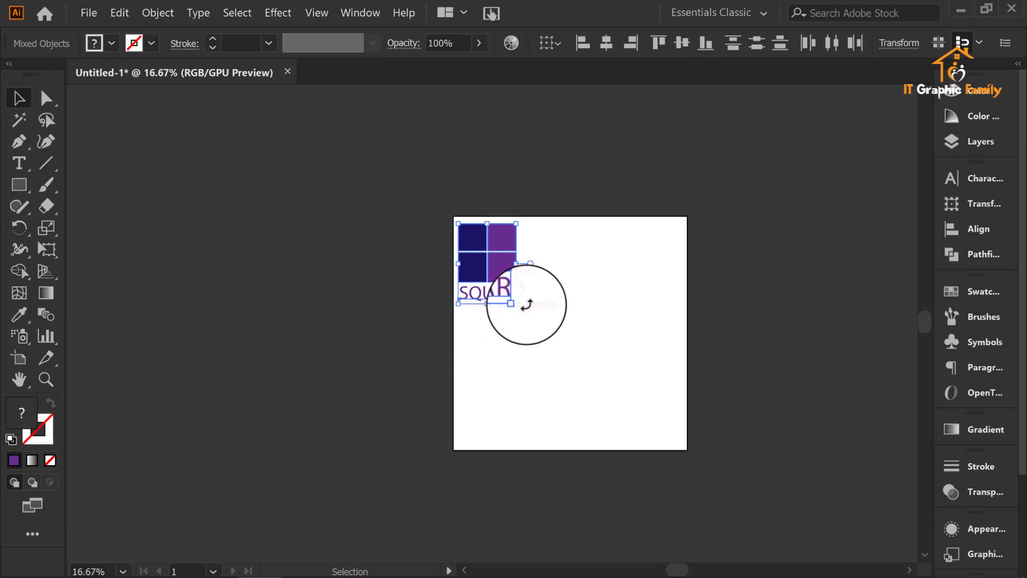
left_click(587, 231)
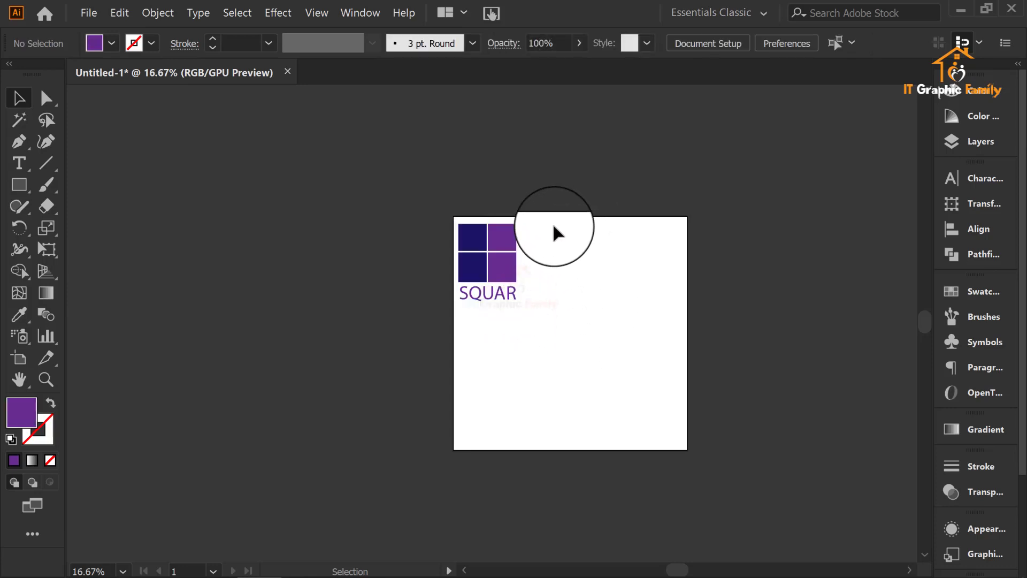
Step: Select the SQUAR text below the square and open the list of fonts for it
left_click_drag(556, 225, 464, 307)
left_click(655, 266)
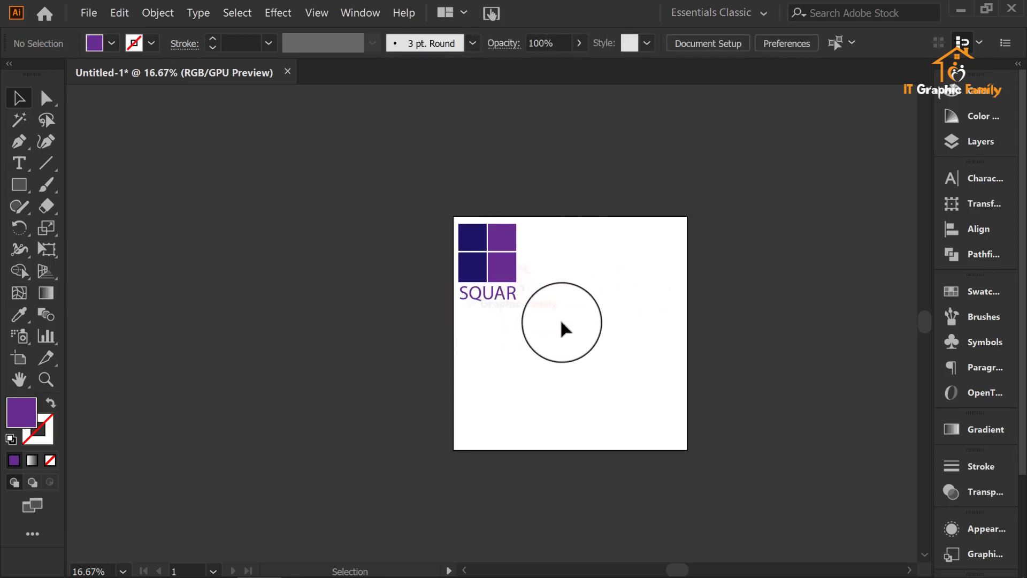
scroll(495, 267, "up", 2)
left_click(488, 316)
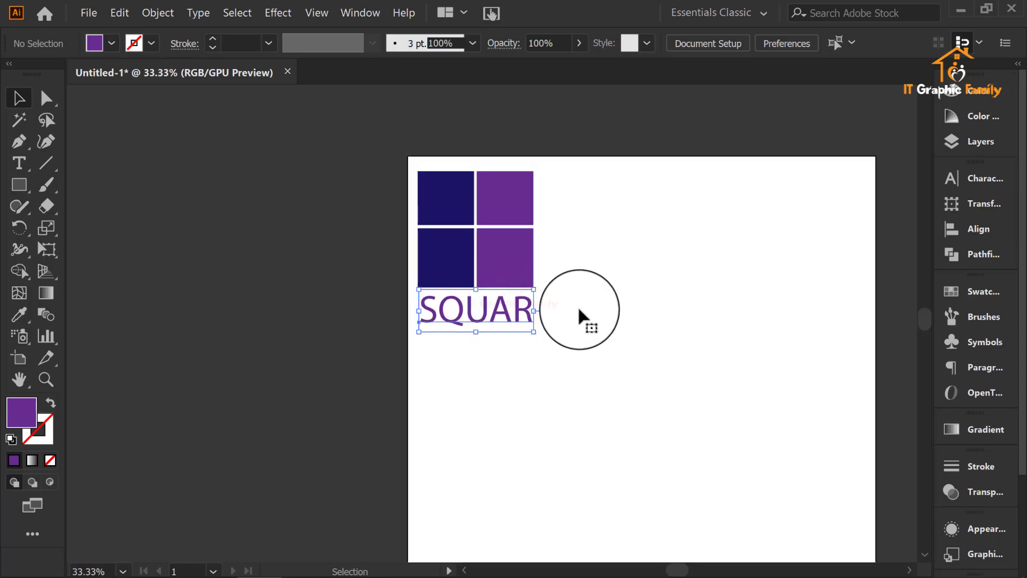
scroll(577, 310, "up", 1)
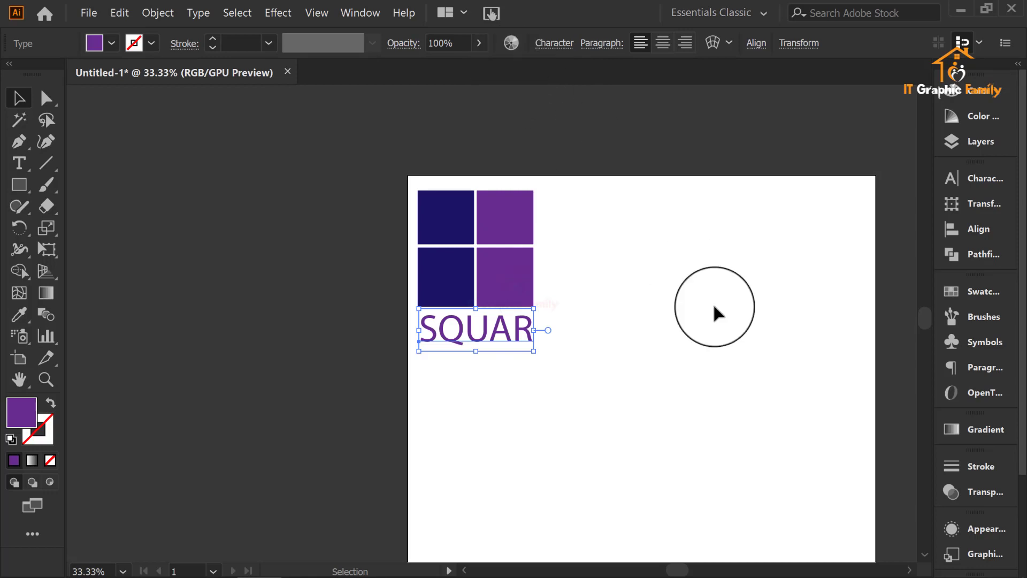
key("space")
left_click_drag(679, 300, 433, 316)
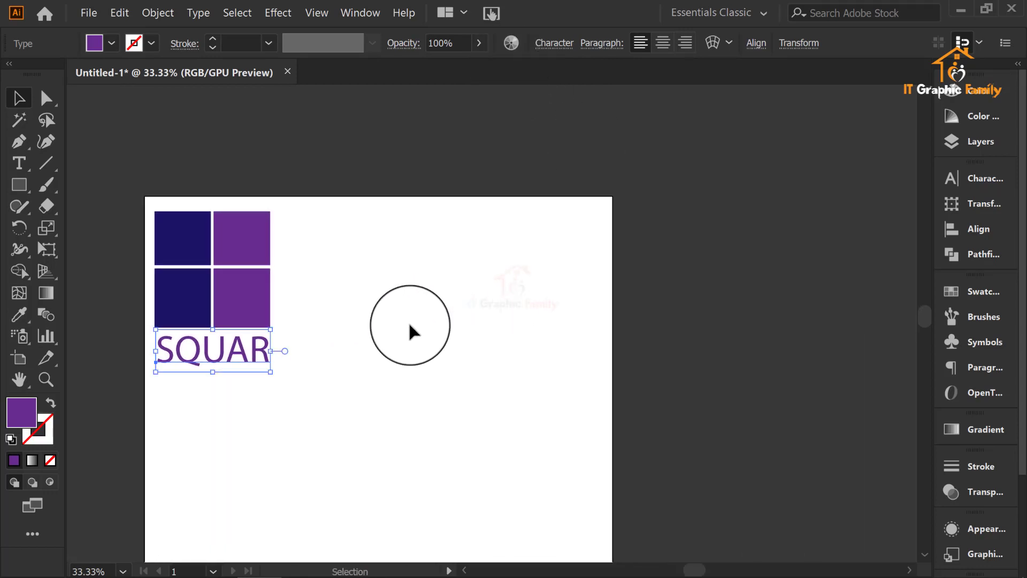
left_click(561, 46)
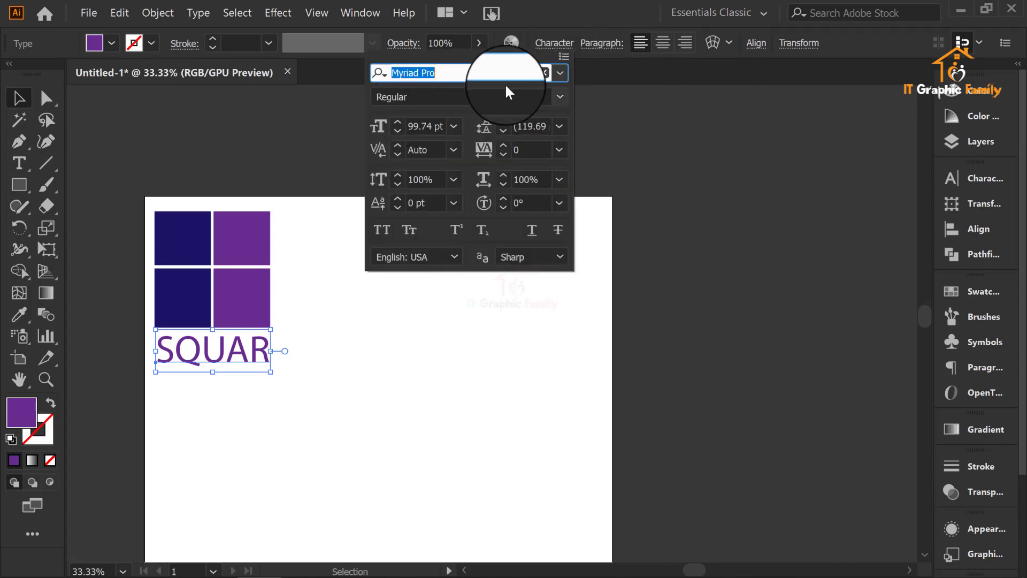
left_click(560, 70)
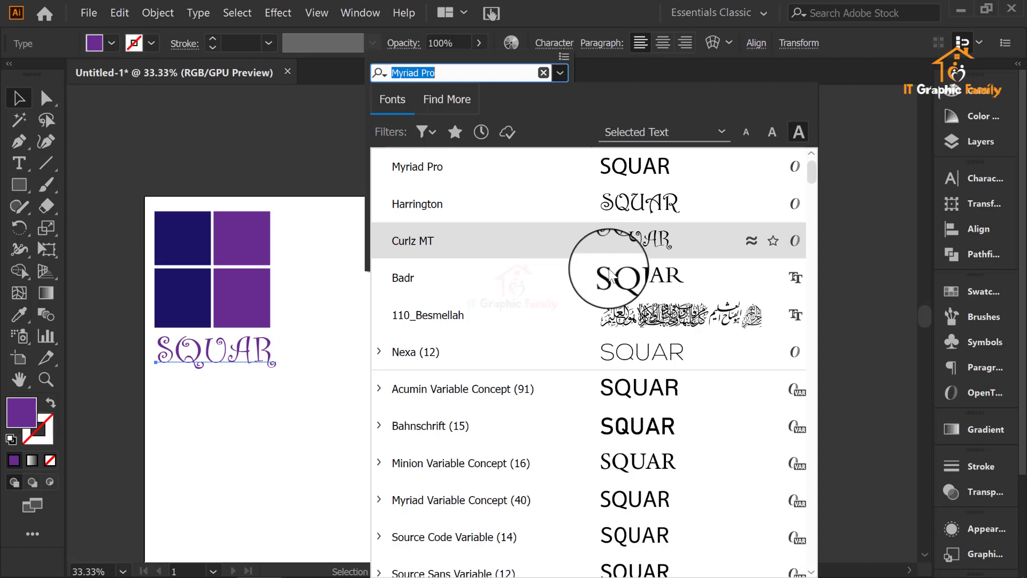
Step: Examine how the SQUAR text looks in the different fonts of the unfiltered font list
scroll(609, 278, "down", 2)
scroll(619, 254, "up", 1)
scroll(619, 241, "up", 2)
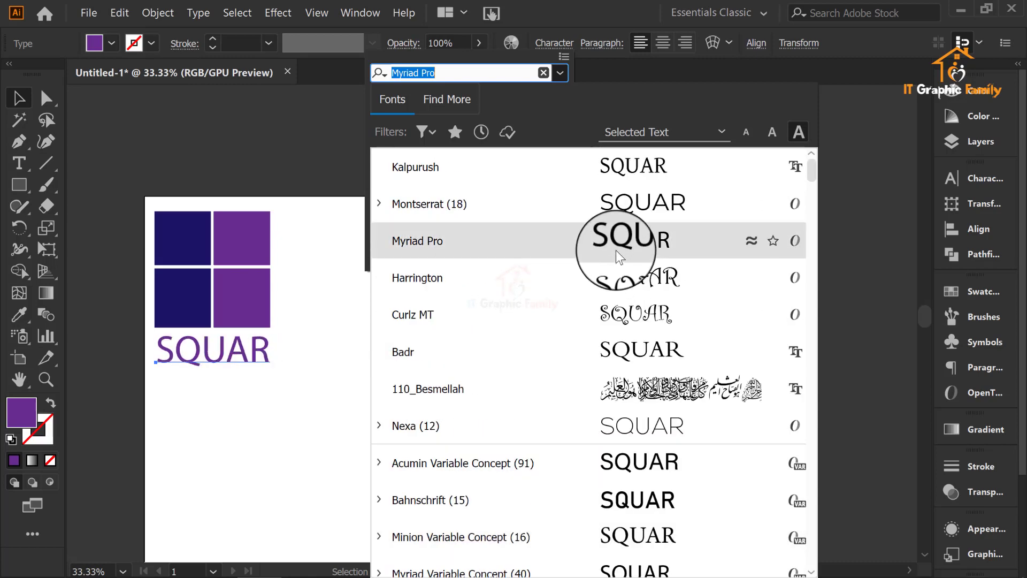
scroll(652, 225, "down", 1)
scroll(654, 254, "down", 1)
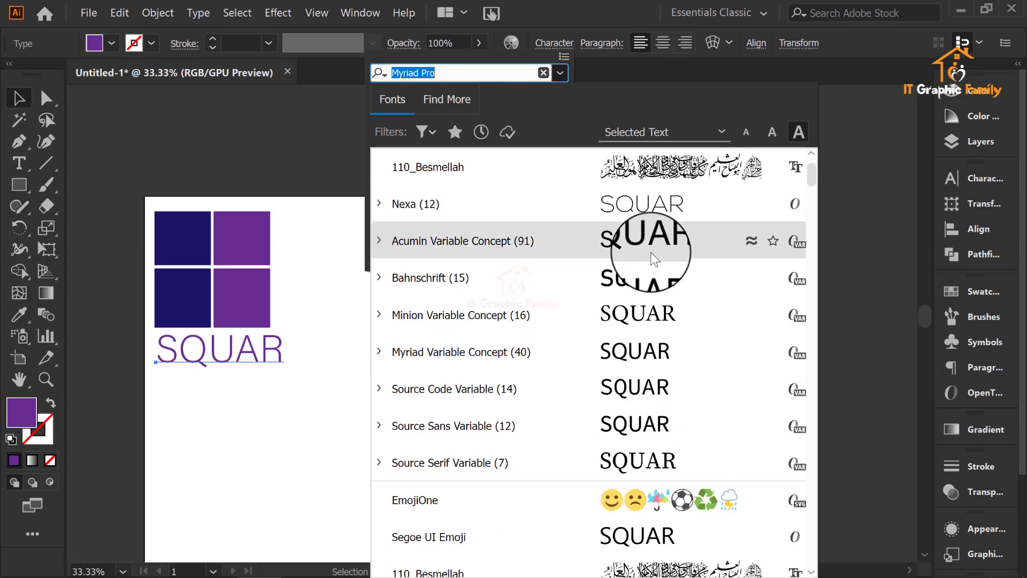
scroll(652, 257, "down", 3)
scroll(646, 276, "up", 1)
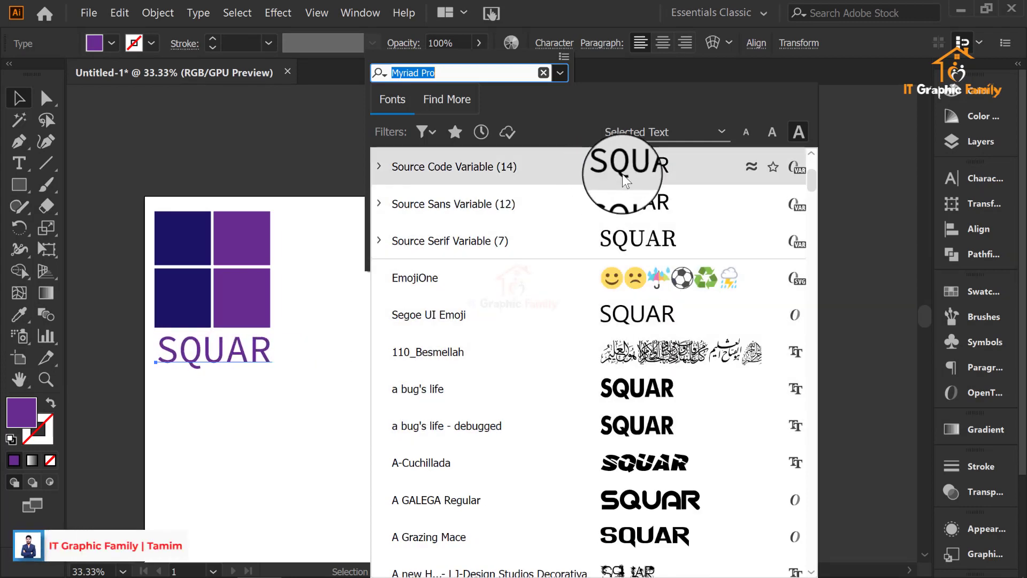
left_click(560, 72)
left_click(560, 73)
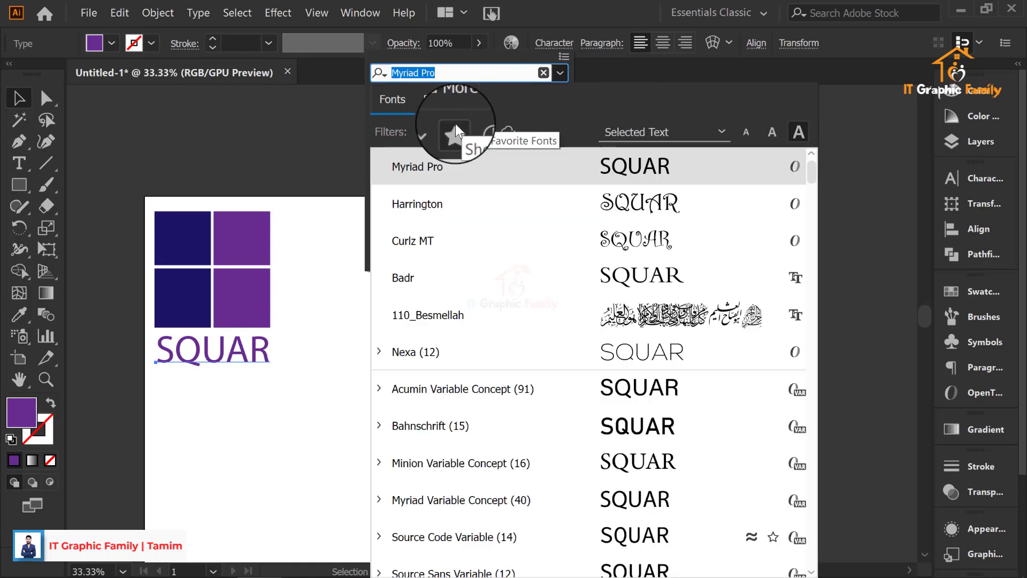
Step: Filter the font list to the sans serif classification and look through the matching fonts
left_click(427, 130)
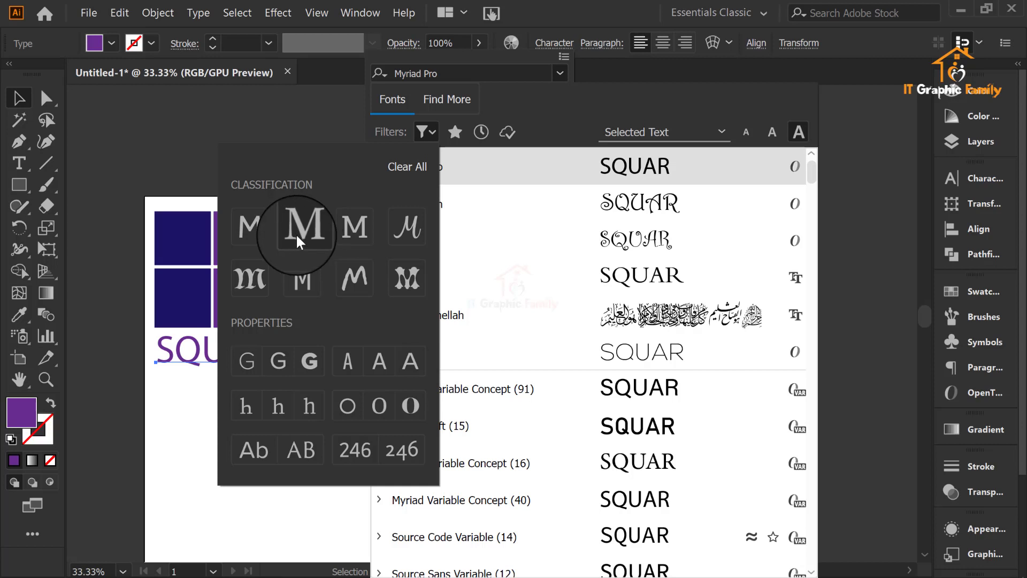
left_click(249, 227)
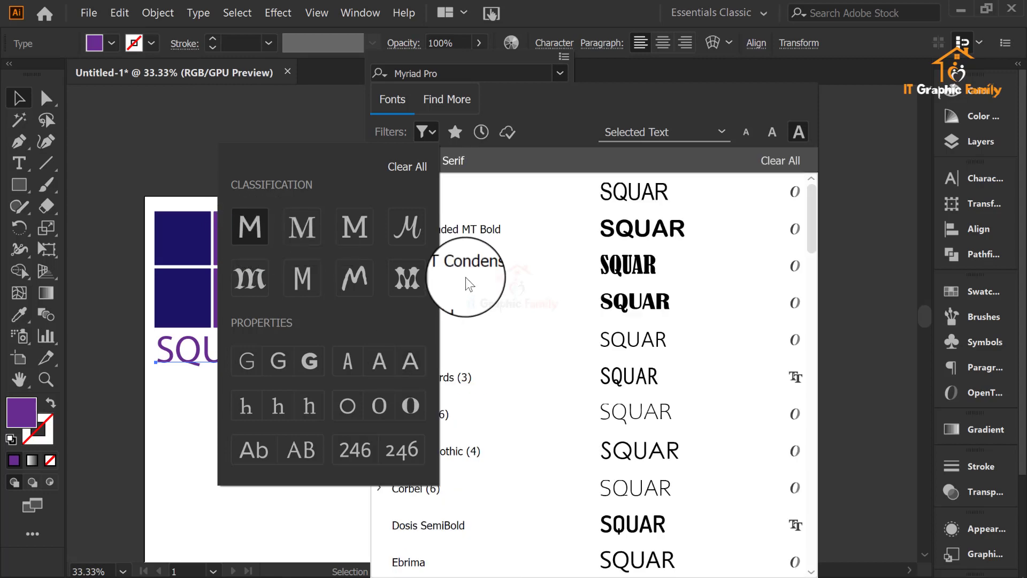
left_click(424, 126)
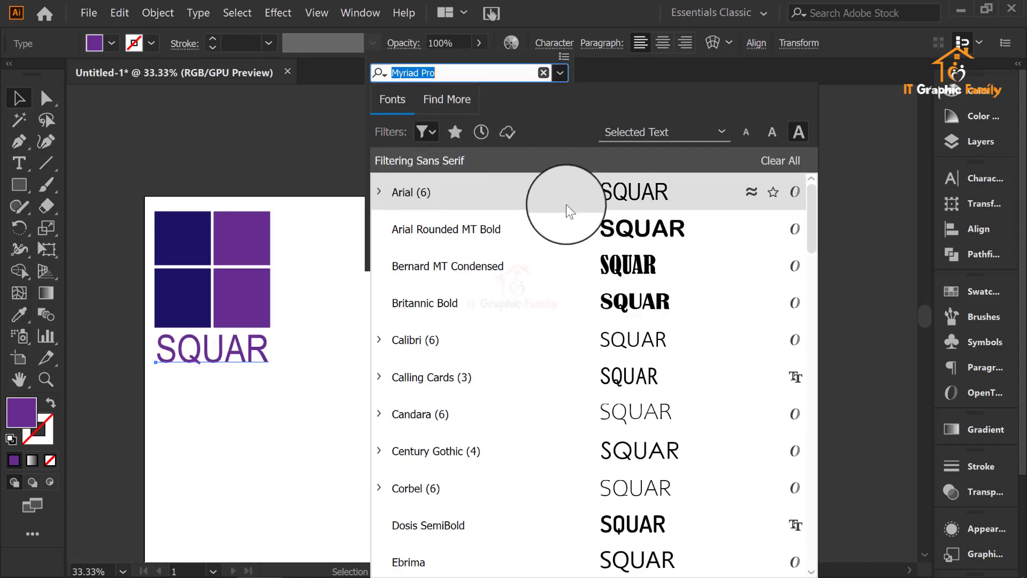
scroll(560, 215, "down", 5)
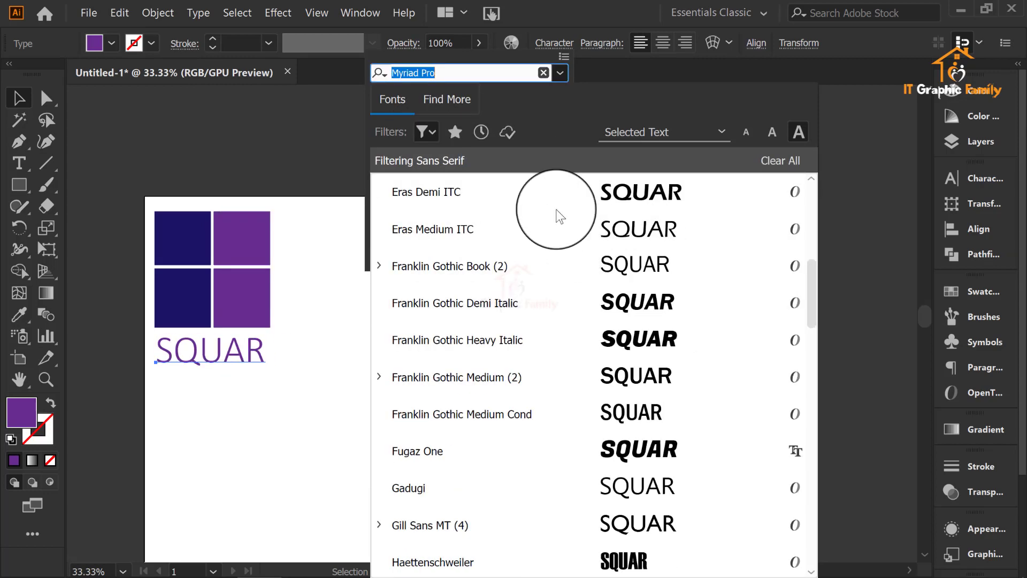
Step: Turn the sans serif filter off and on again, and apply the Dosis SemiBold font to the SQUAR text
left_click(427, 131)
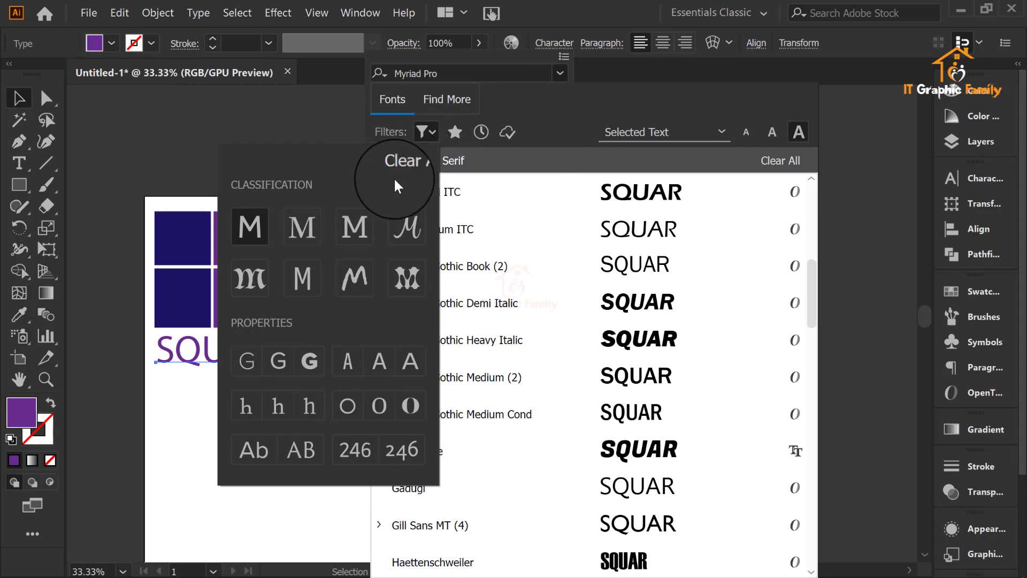
left_click(255, 227)
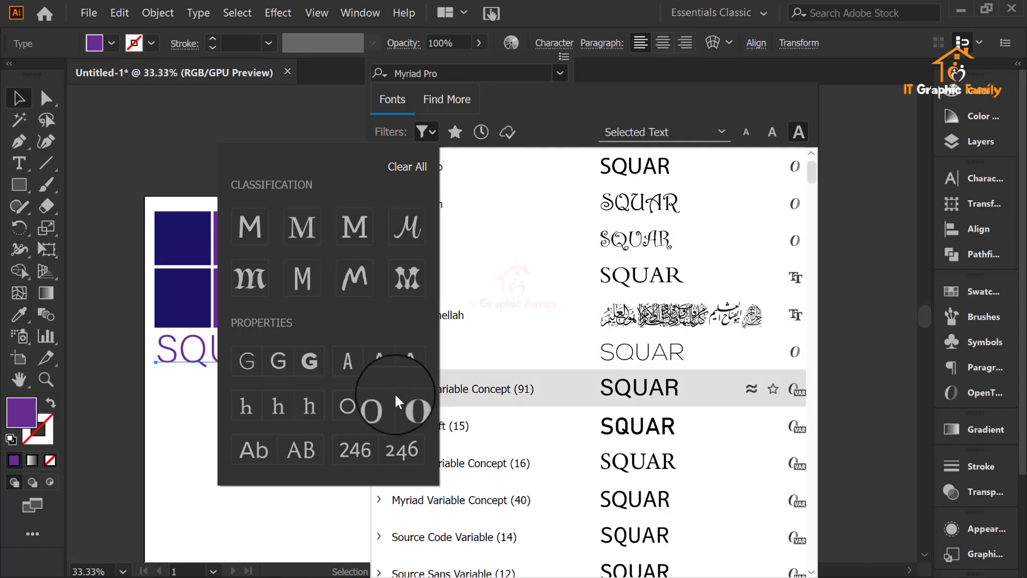
left_click(247, 227)
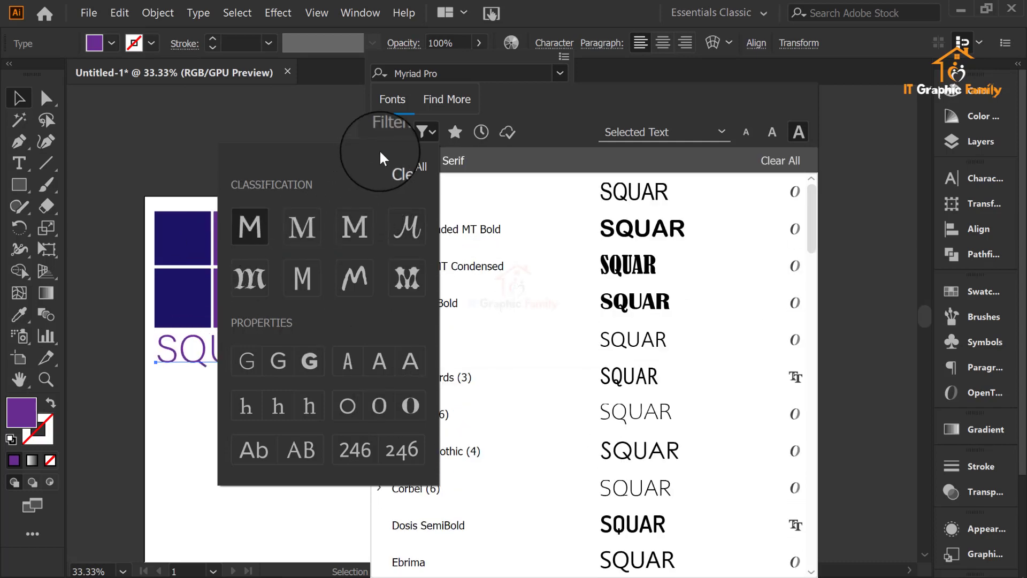
left_click(431, 138)
scroll(649, 298, "down", 3)
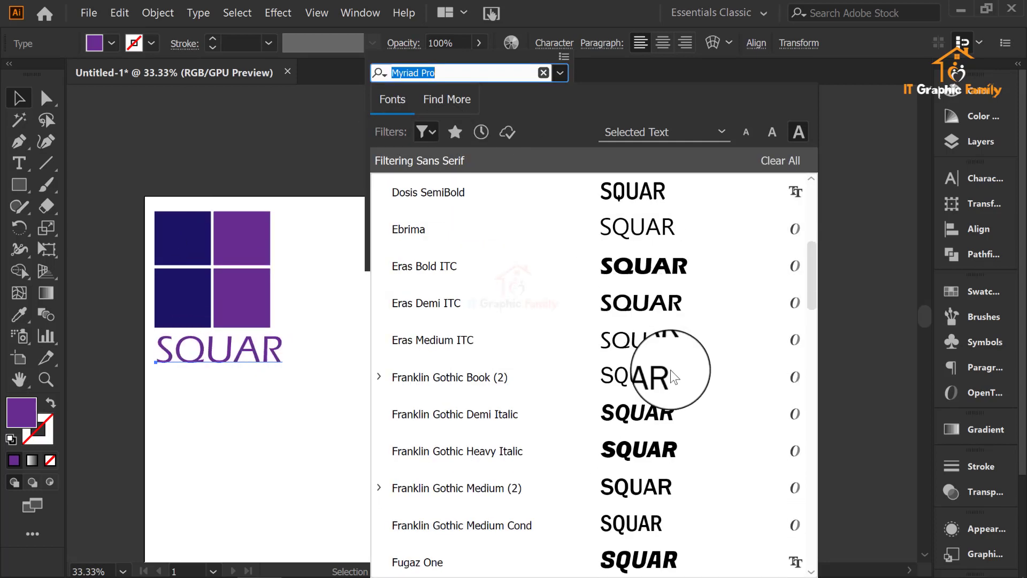
scroll(674, 375, "up", 3)
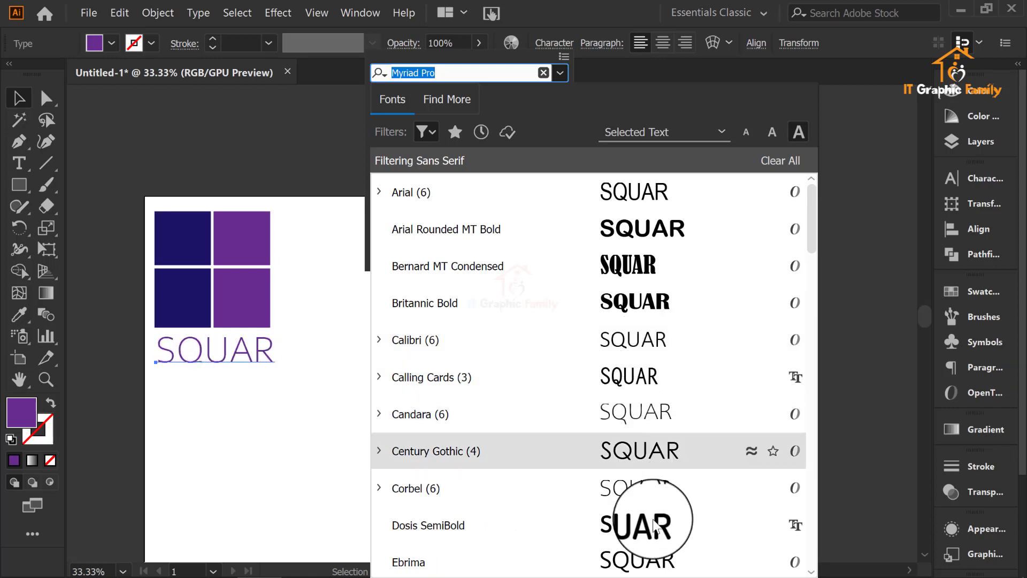
left_click(634, 527)
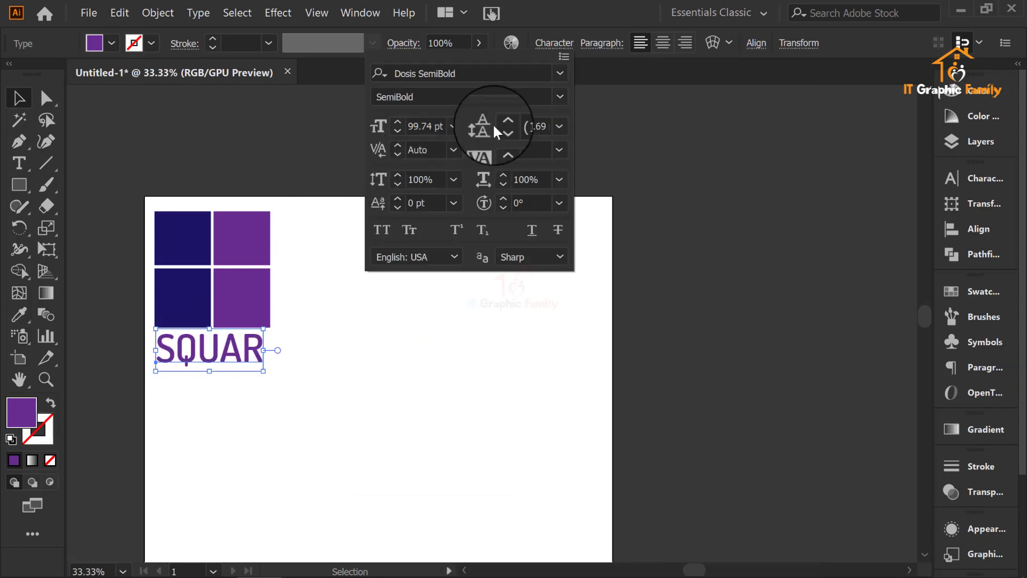
Step: Check the font's available styles, and switch the font list's filter to serif and back to sans serif
left_click(560, 98)
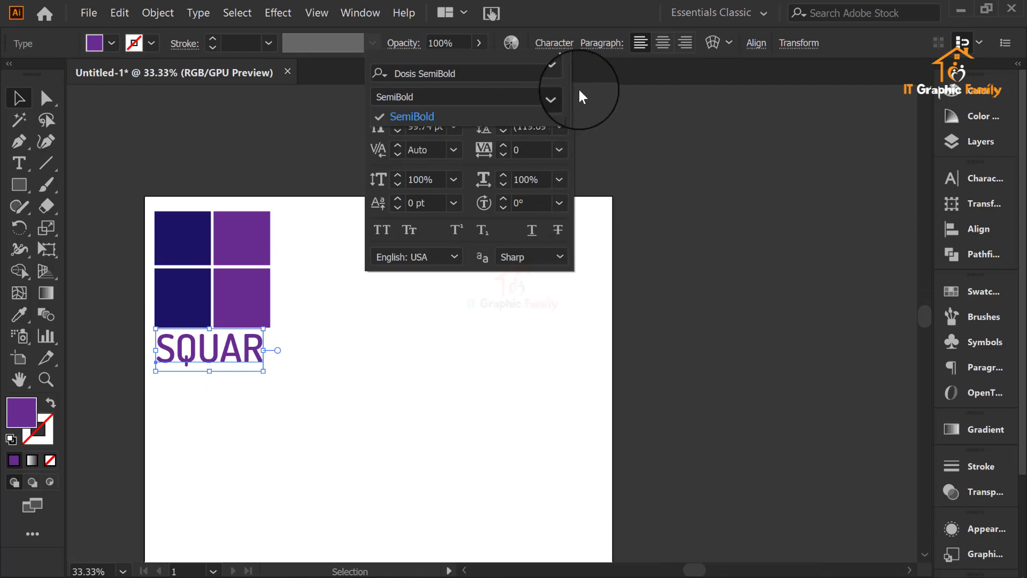
left_click(559, 72)
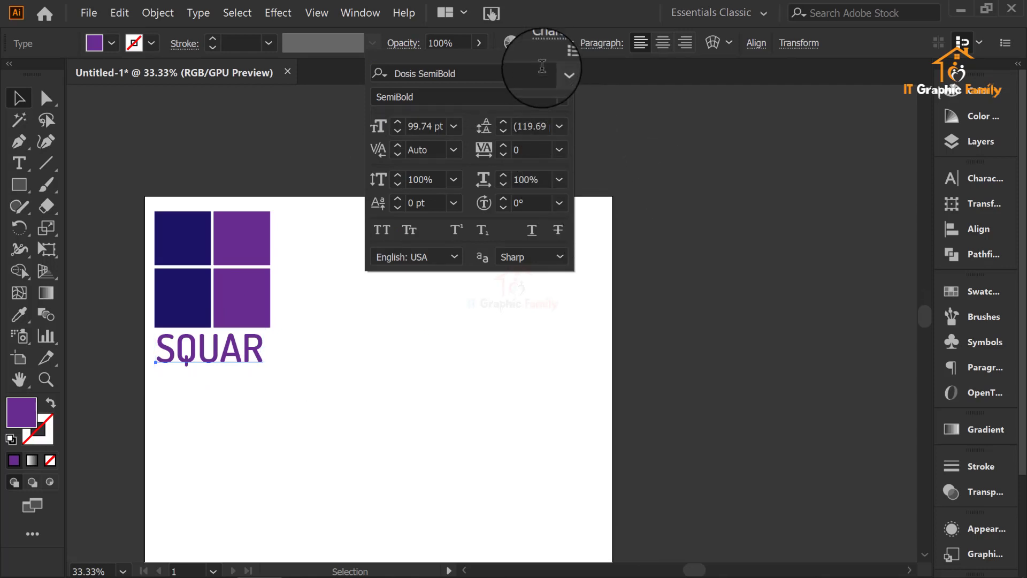
left_click(560, 73)
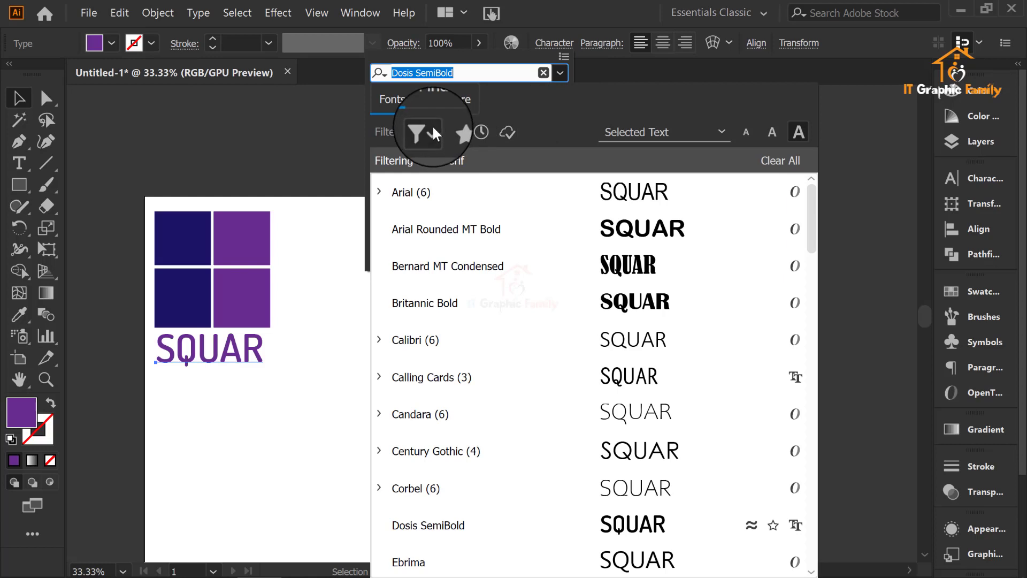
left_click(433, 130)
left_click(304, 222)
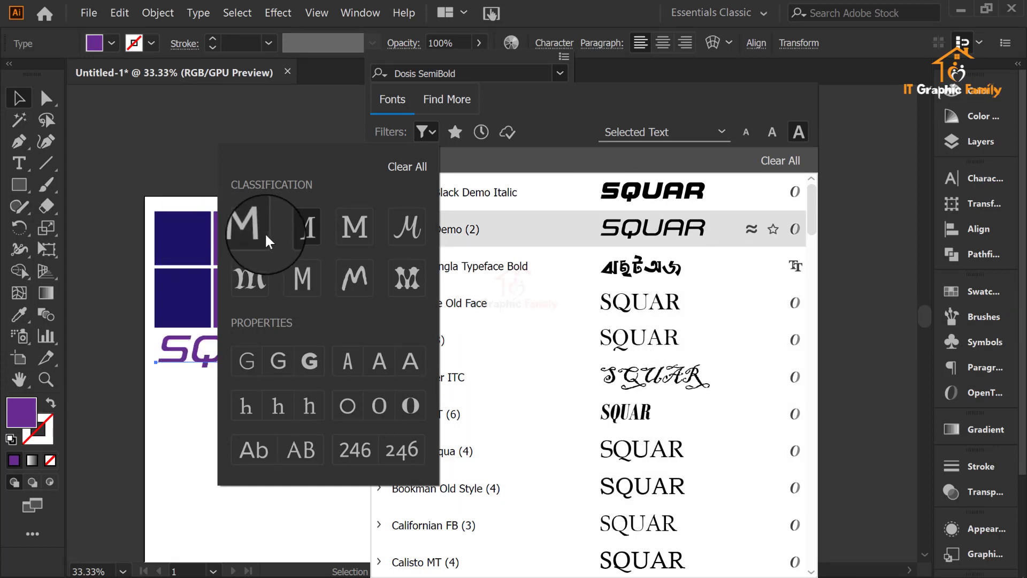
left_click(250, 224)
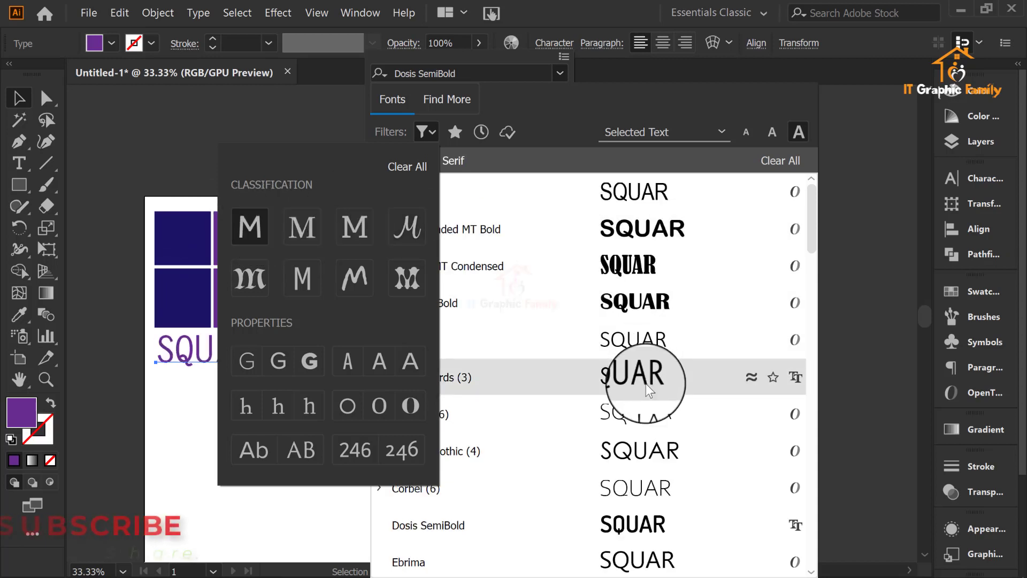
Step: Set the font of the SQUAR text to Ebrima
left_click(635, 534)
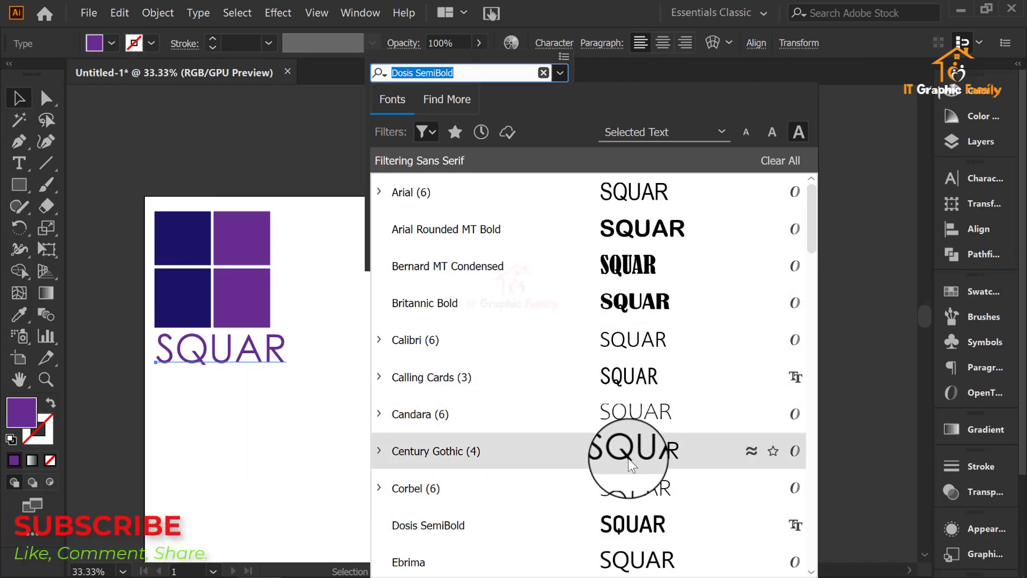
left_click(615, 562)
left_click(397, 435)
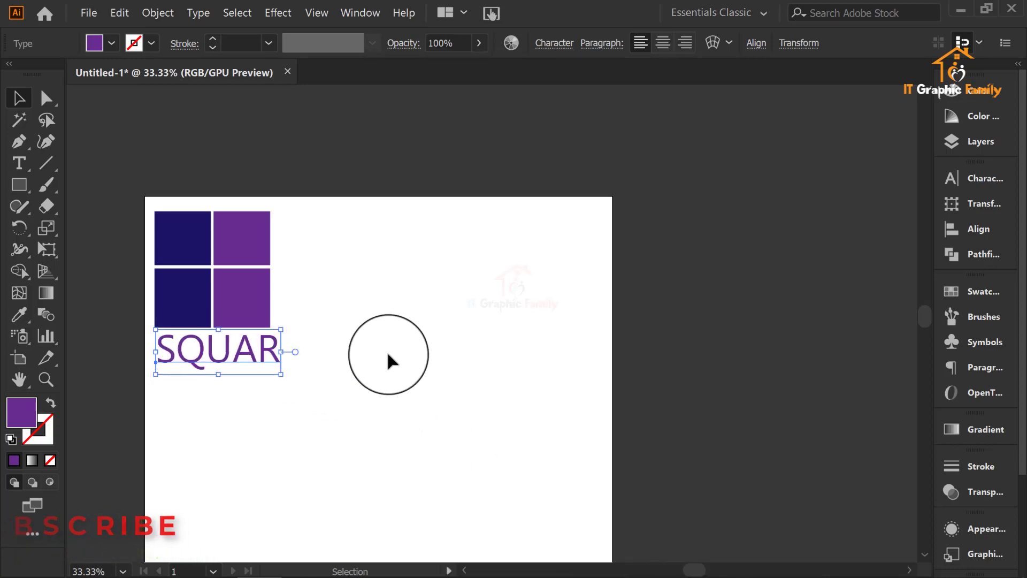
Step: Adjust both side edges of the SQUAR text so it matches the full width of the square above
left_click_drag(401, 356, 750, 408)
scroll(641, 402, "up", 2)
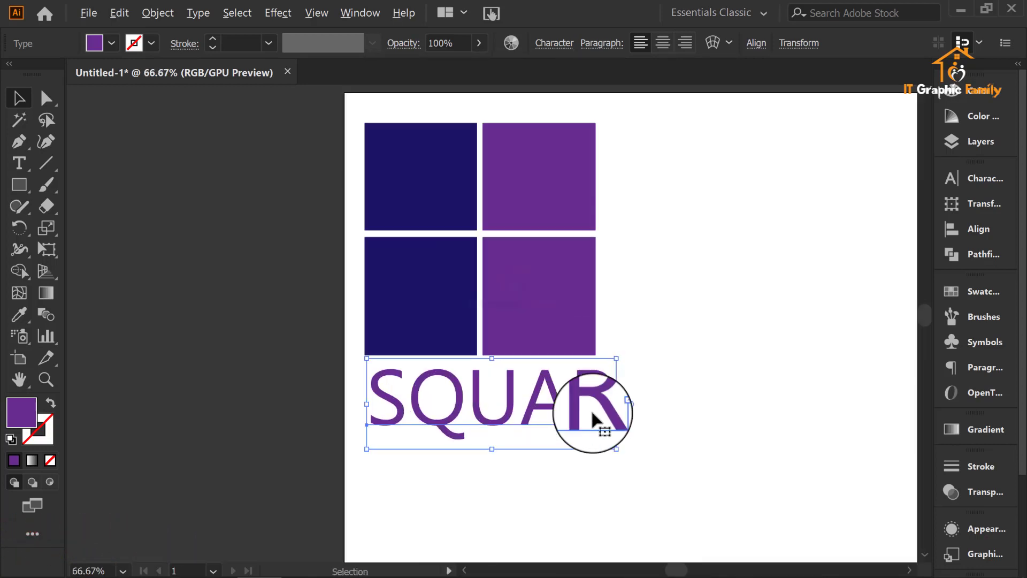
left_click_drag(617, 404, 601, 401)
left_click(661, 394)
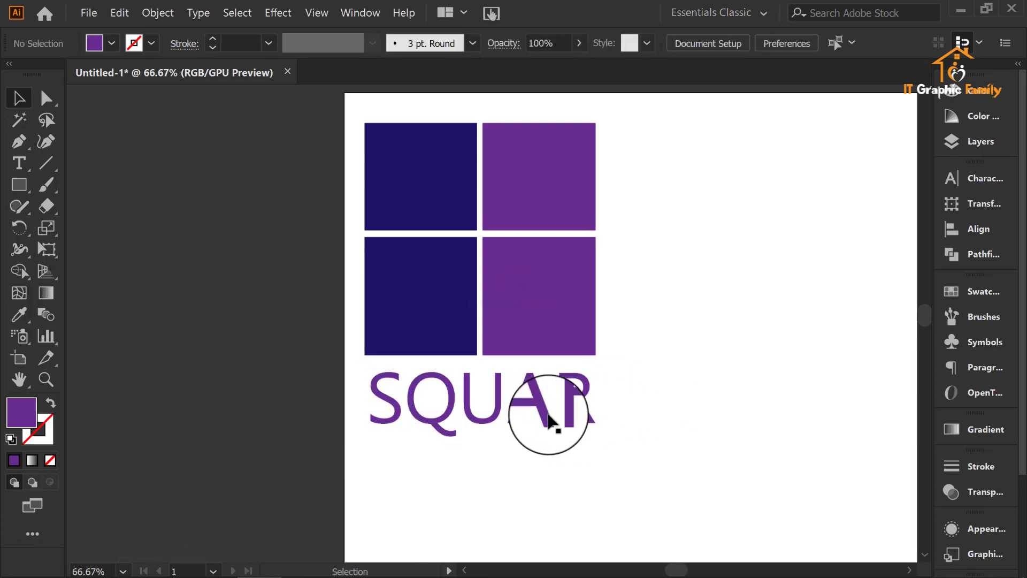
left_click(421, 399)
left_click_drag(366, 404, 365, 404)
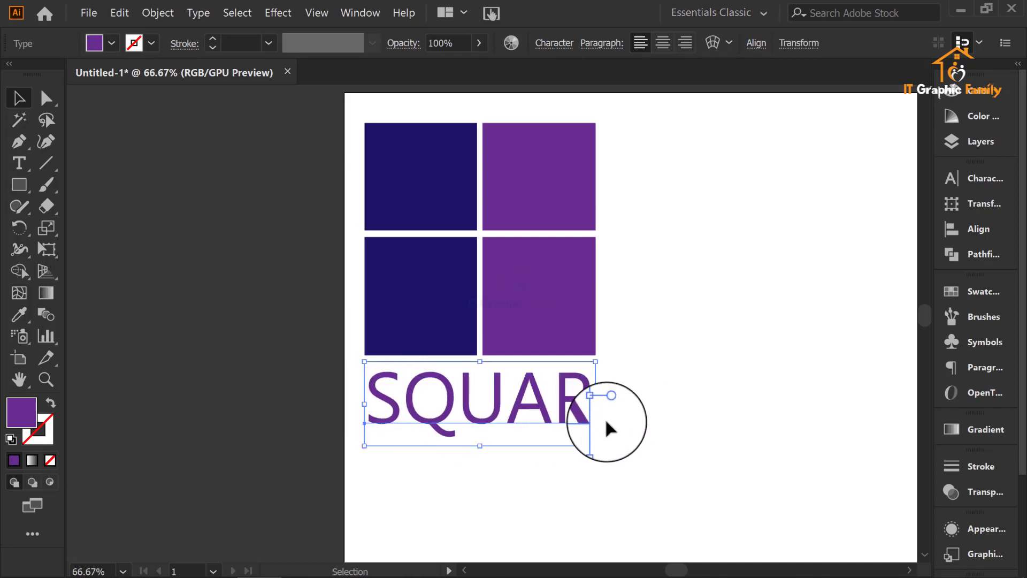
left_click(631, 385)
Step: Select the four quarters and the SQUAR text together and group them
scroll(622, 364, "down", 3)
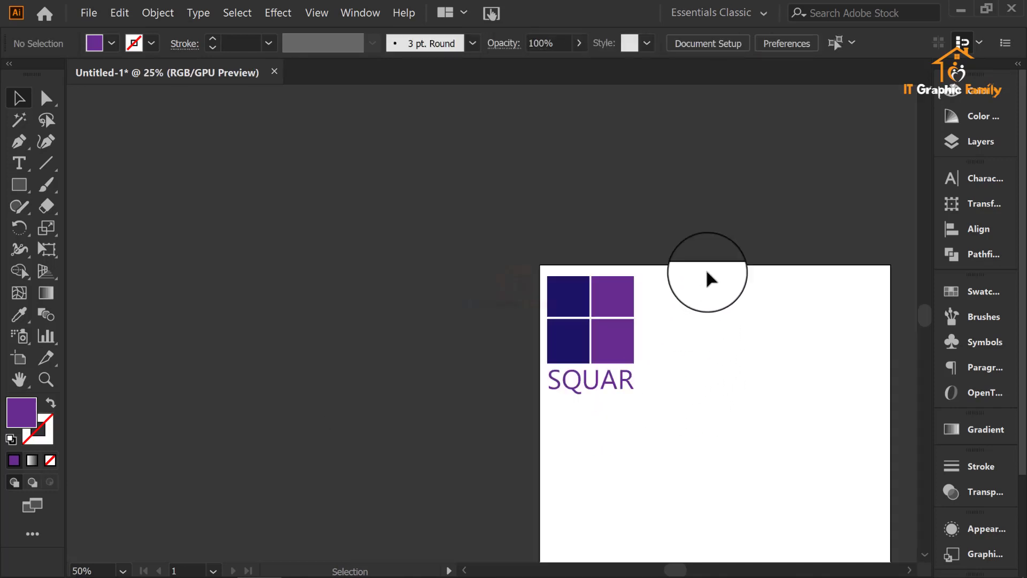
left_click(541, 414)
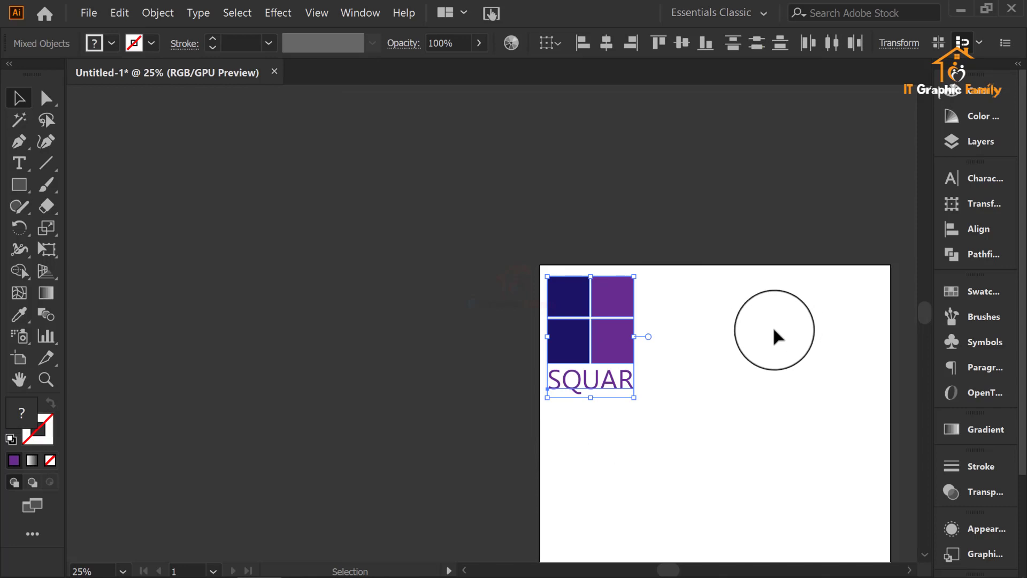
key("a")
key("v")
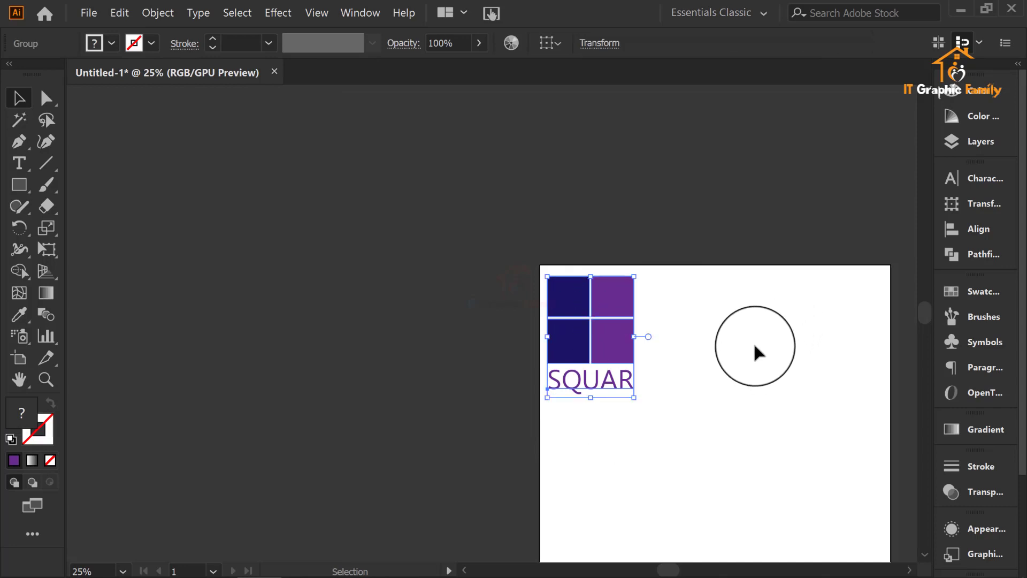
left_click(696, 353)
Step: Move the grouped logo off the artboard onto the empty canvas beyond its upper-left corner
left_click_drag(636, 354, 354, 261)
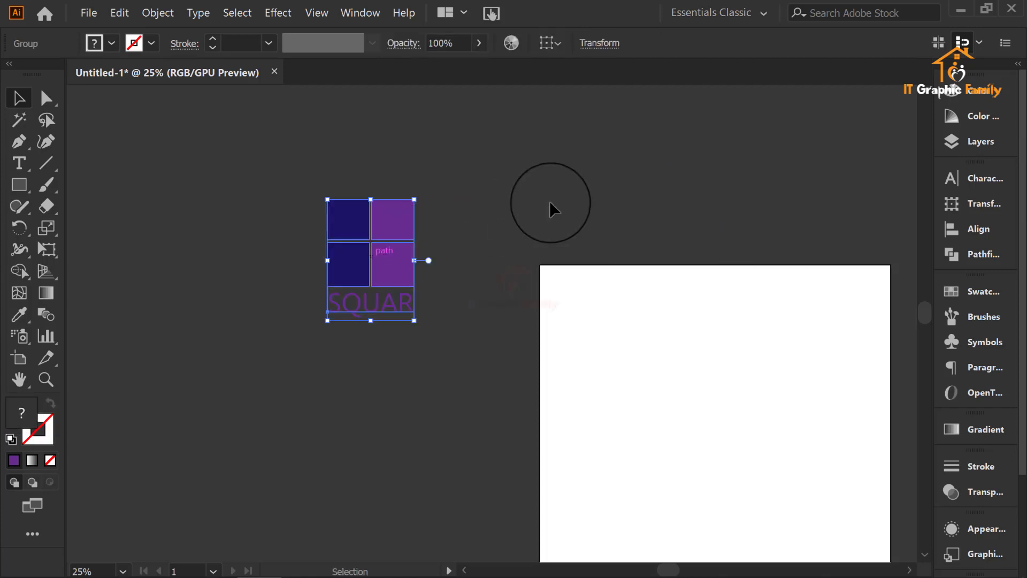
left_click(624, 245)
scroll(588, 278, "down", 2)
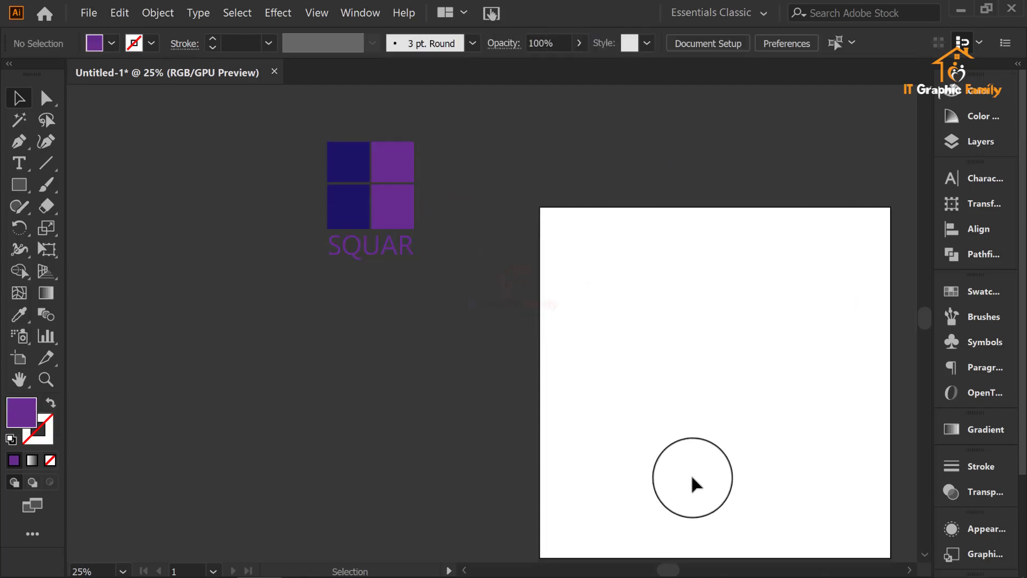
Step: Pan around the canvas with the Hand tool to view the empty artboard and the SQUAR logo from different positions
key("alt")
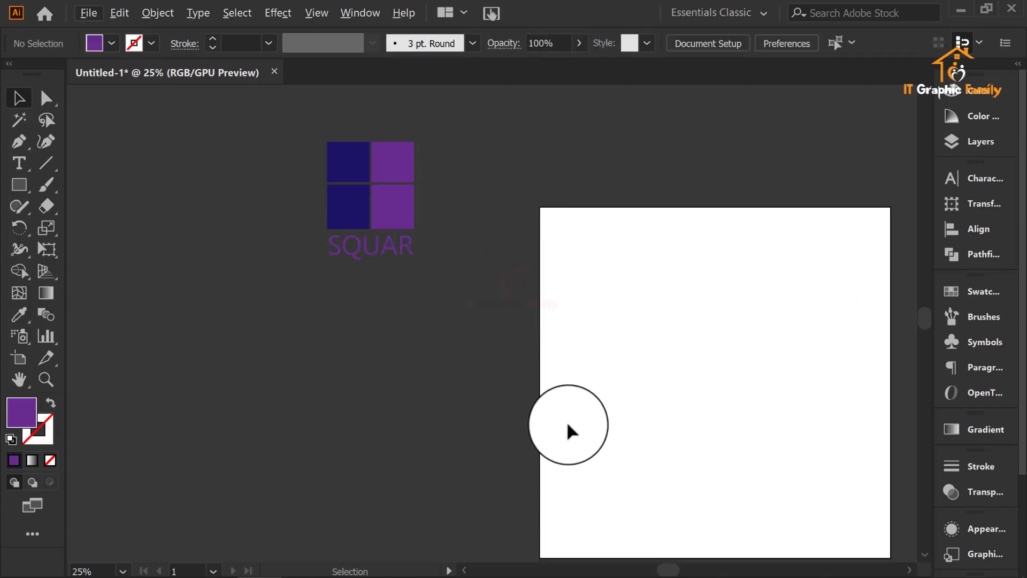
scroll(564, 440, "down", 1)
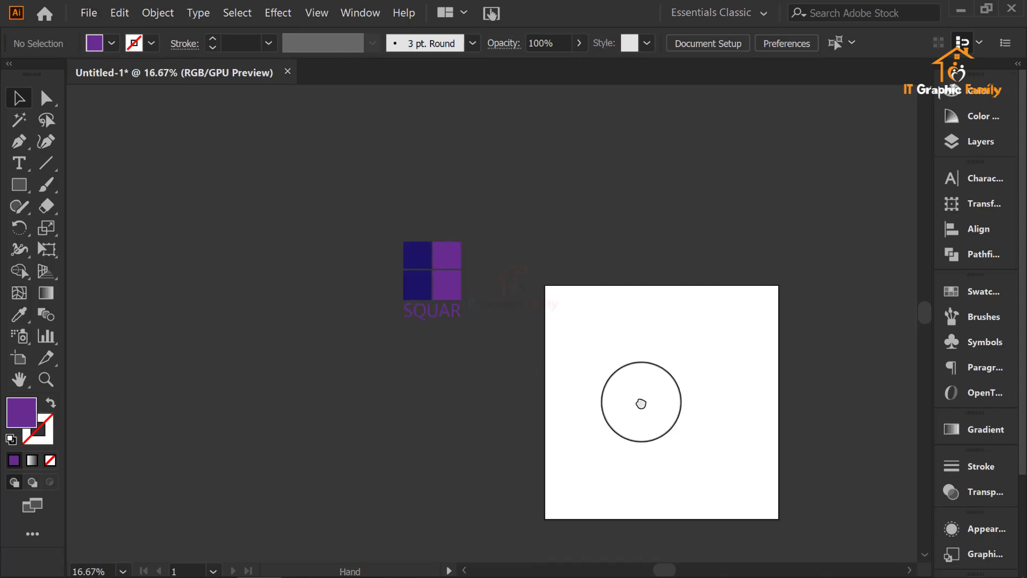
left_click_drag(641, 404, 584, 354)
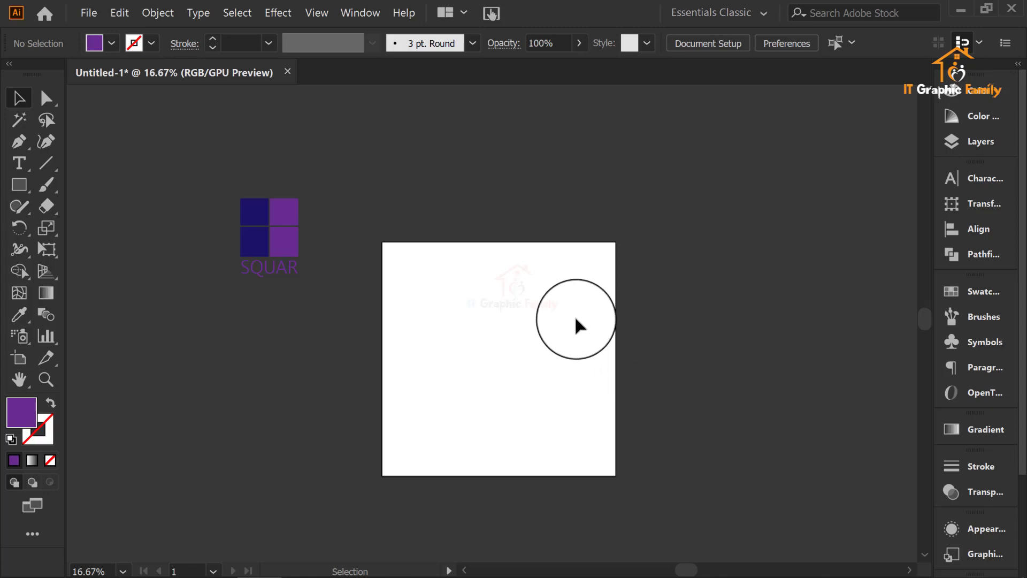
left_click_drag(412, 363, 387, 308)
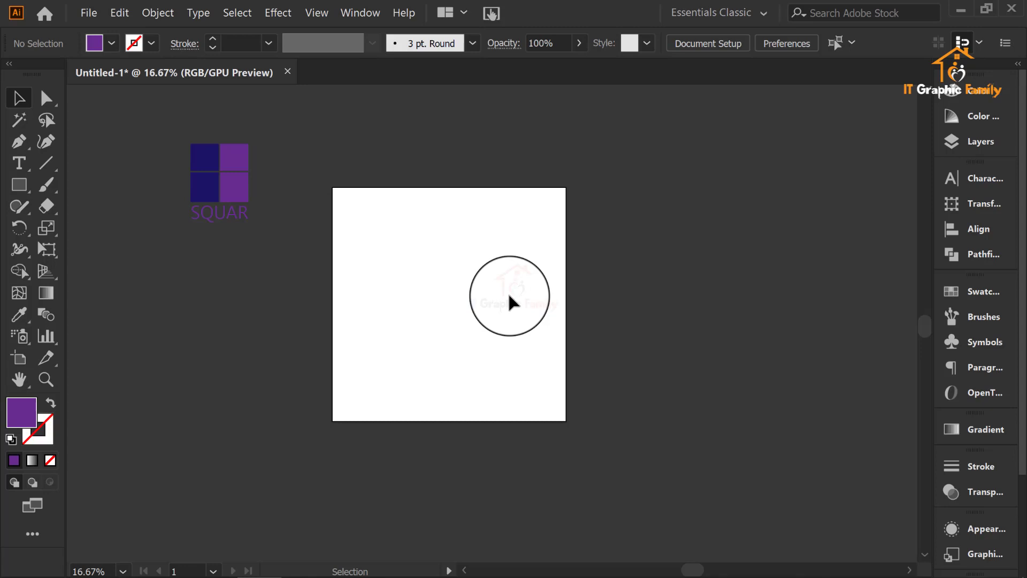
left_click_drag(505, 298, 582, 300)
left_click(19, 380)
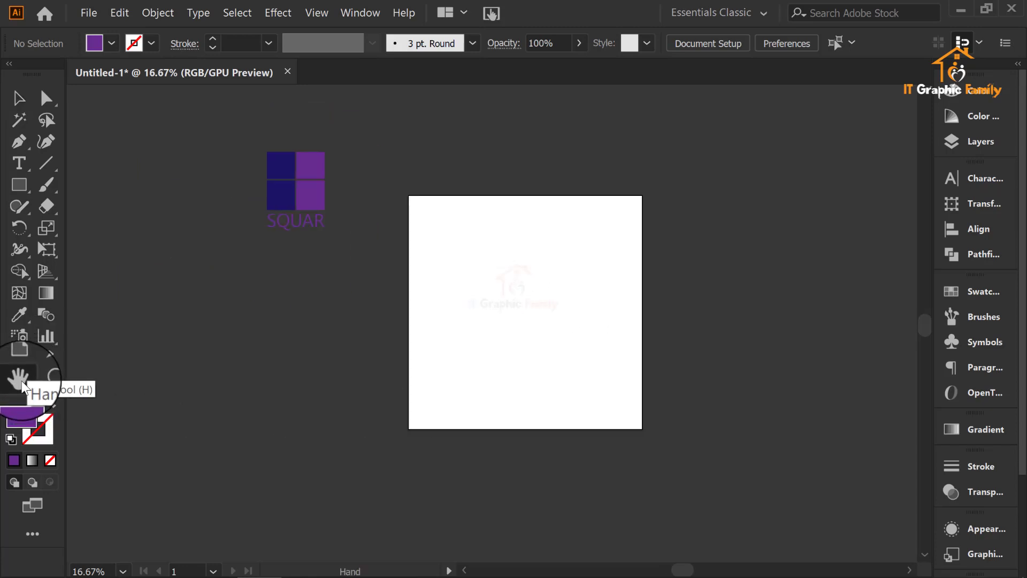
left_click_drag(443, 347, 558, 318)
left_click_drag(957, 354, 177, 431)
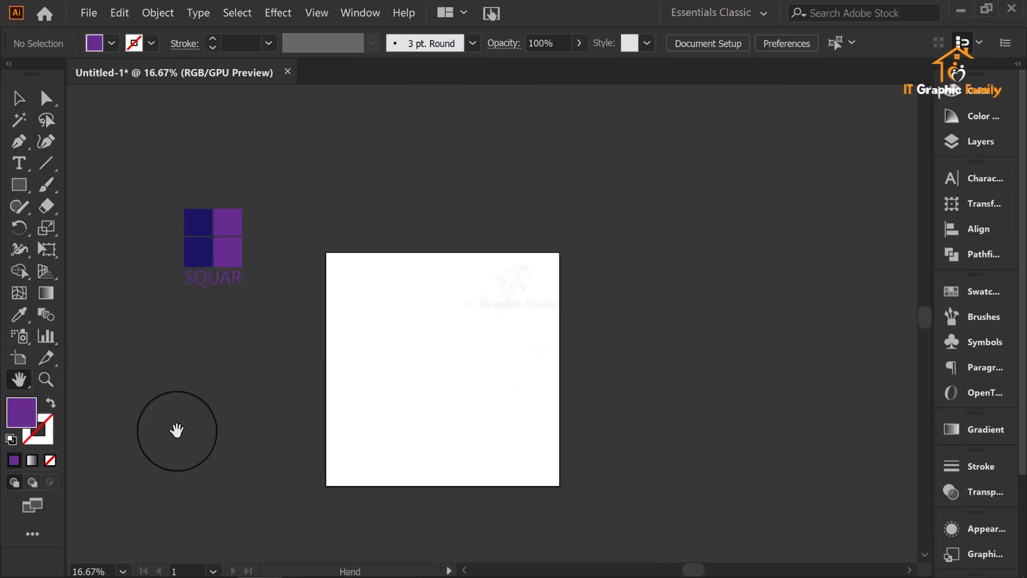
left_click(19, 98)
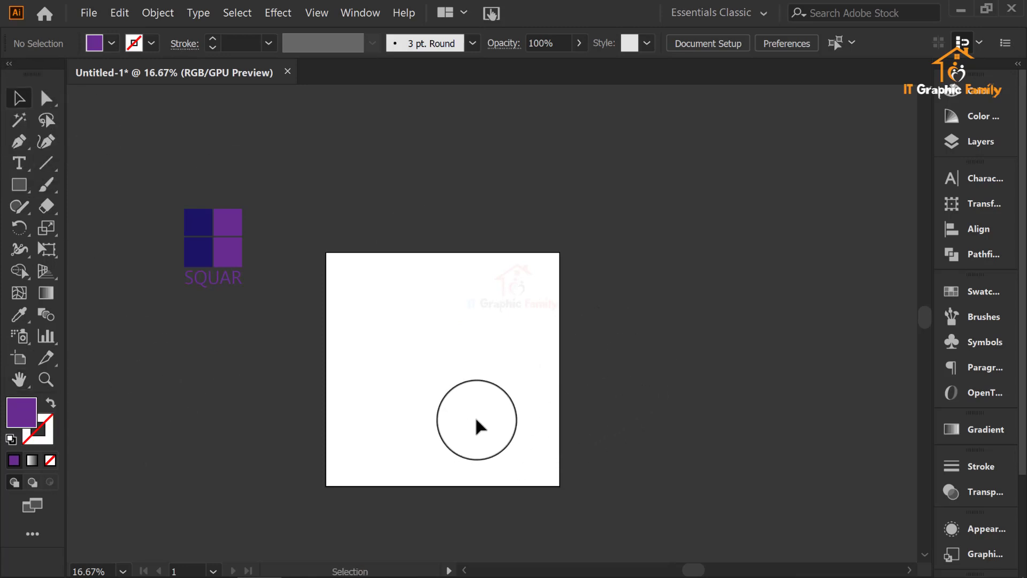
left_click_drag(474, 419, 532, 370)
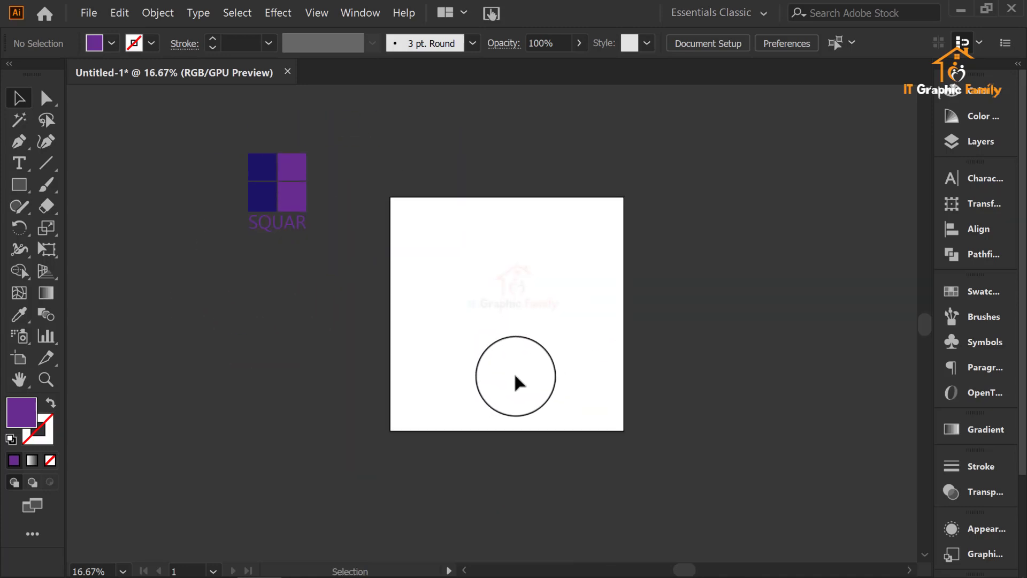
Step: Zoom in and out on the artboard to inspect it up close and together with the SQUAR logo
scroll(480, 327, "up", 6)
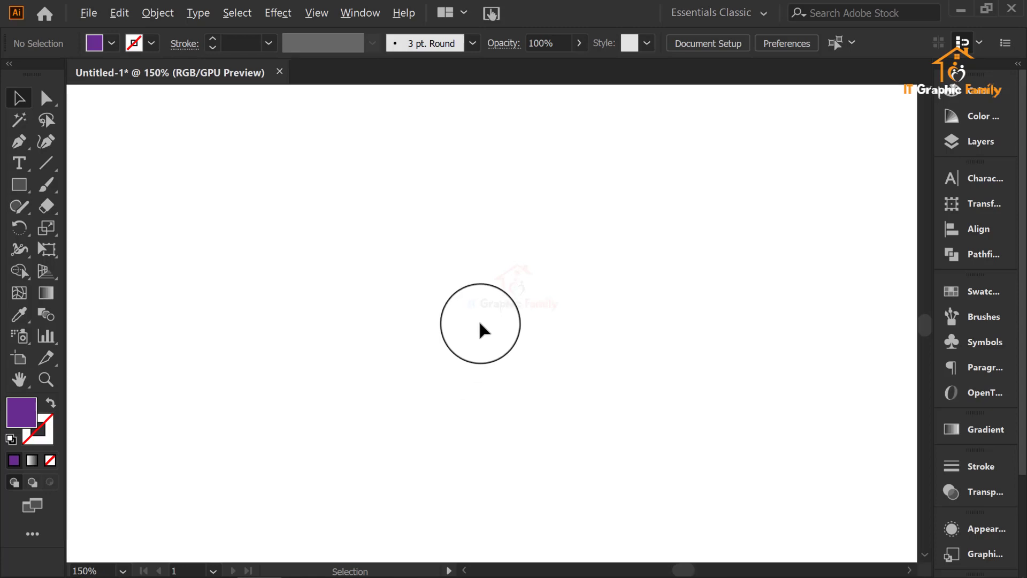
scroll(480, 325, "down", 7)
scroll(485, 327, "up", 7)
scroll(485, 327, "down", 4)
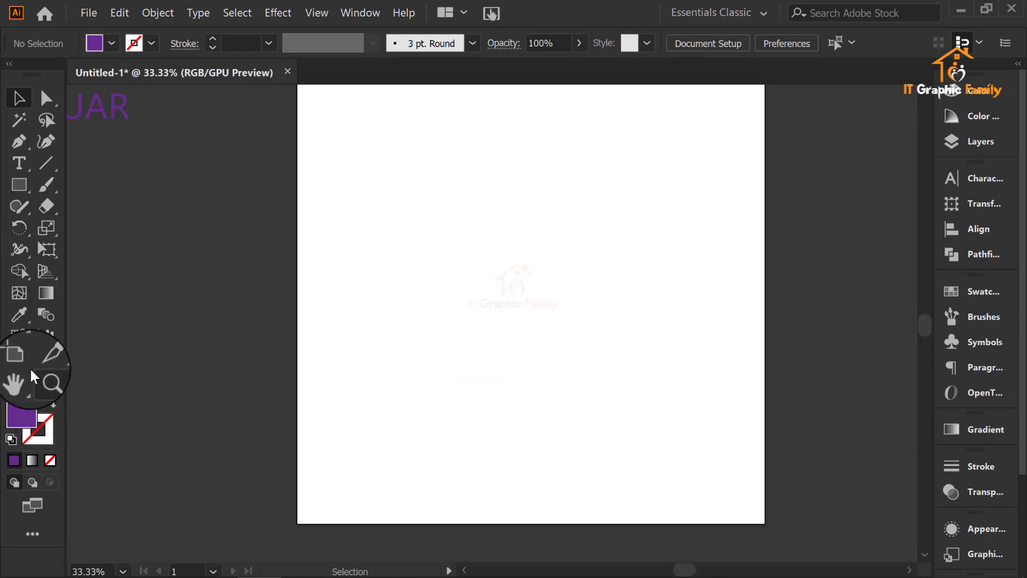
scroll(412, 351, "up", 1)
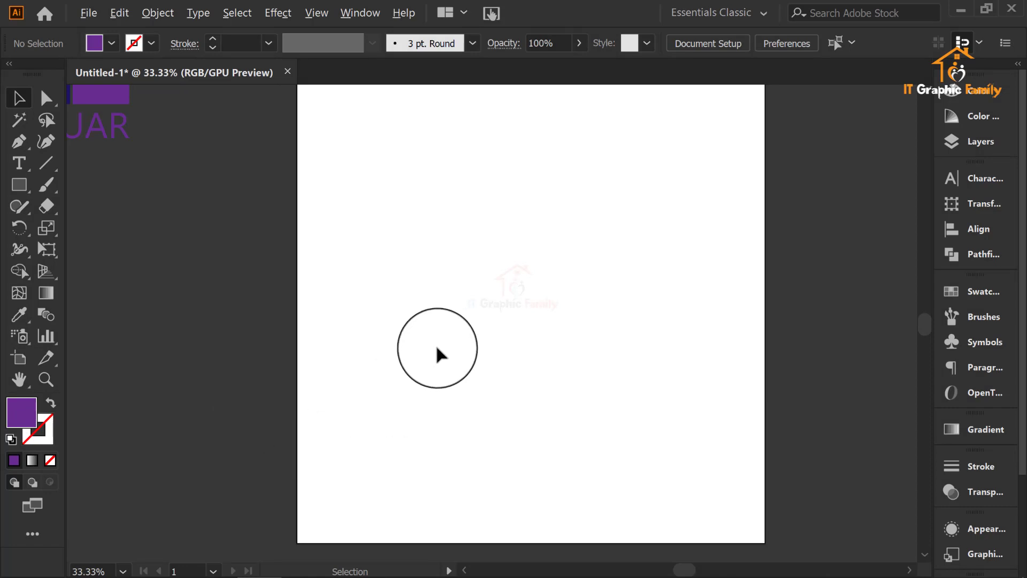
scroll(440, 355, "down", 2)
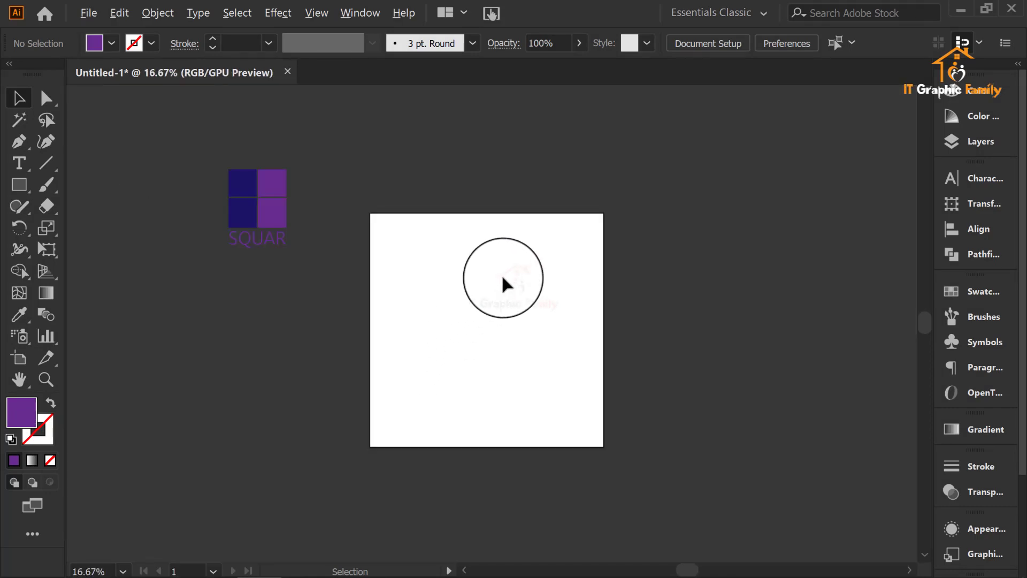
Step: Draw a purple circle on the artboard with the Ellipse tool and move it up and left of the artboard's centre
scroll(503, 278, "up", 1)
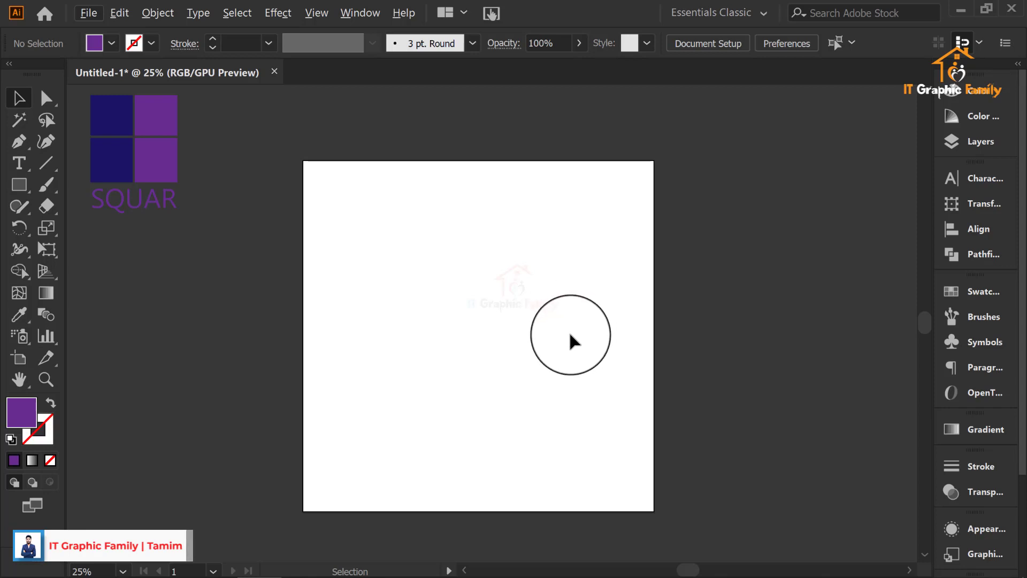
left_click(19, 184)
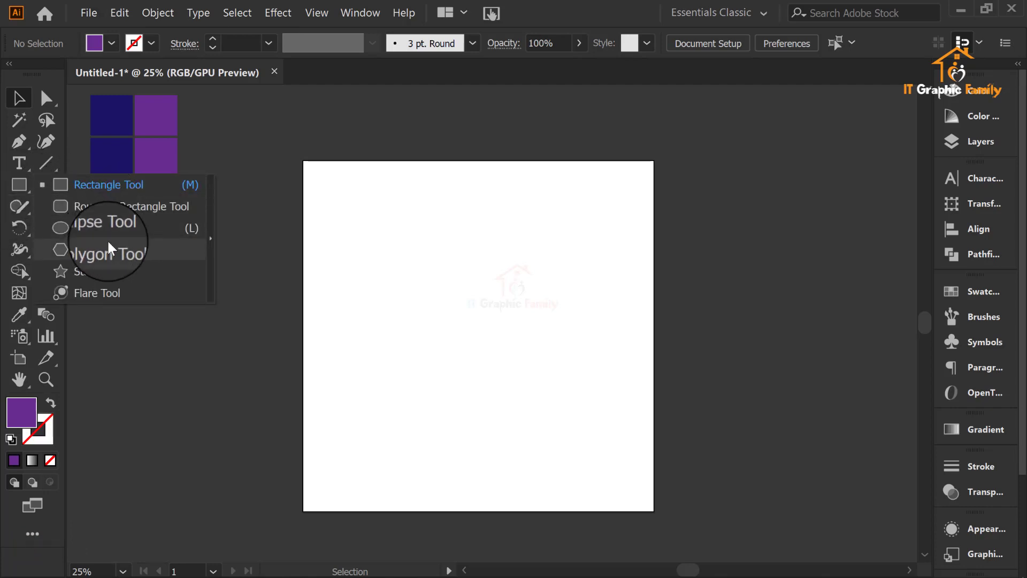
left_click(97, 228)
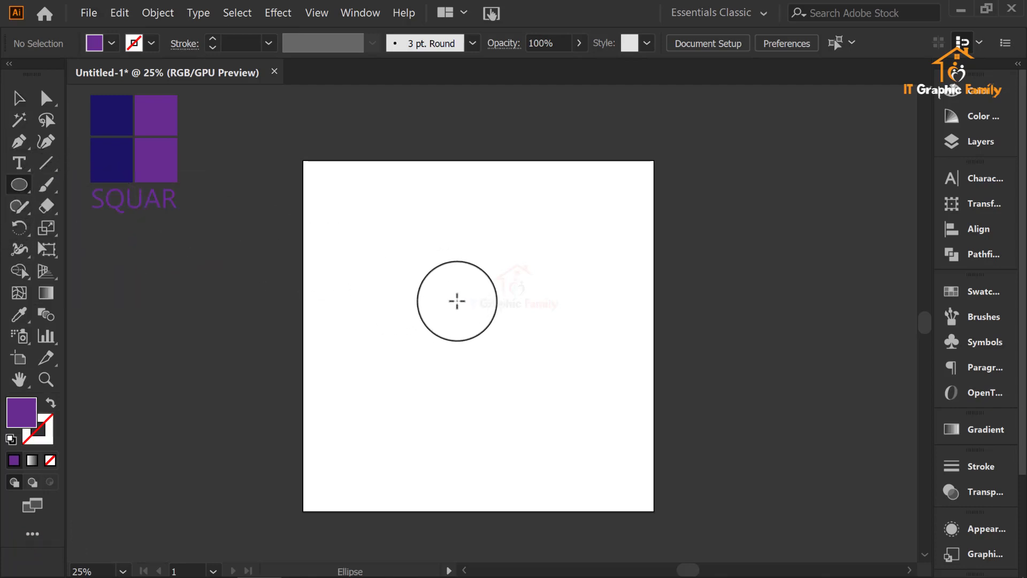
left_click_drag(458, 287, 546, 375)
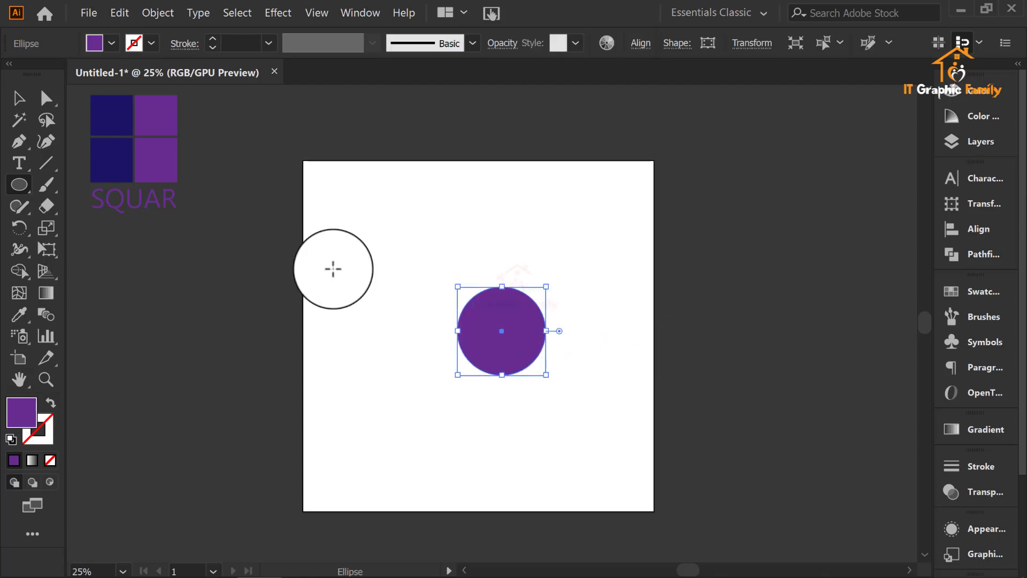
left_click(19, 98)
left_click(544, 222)
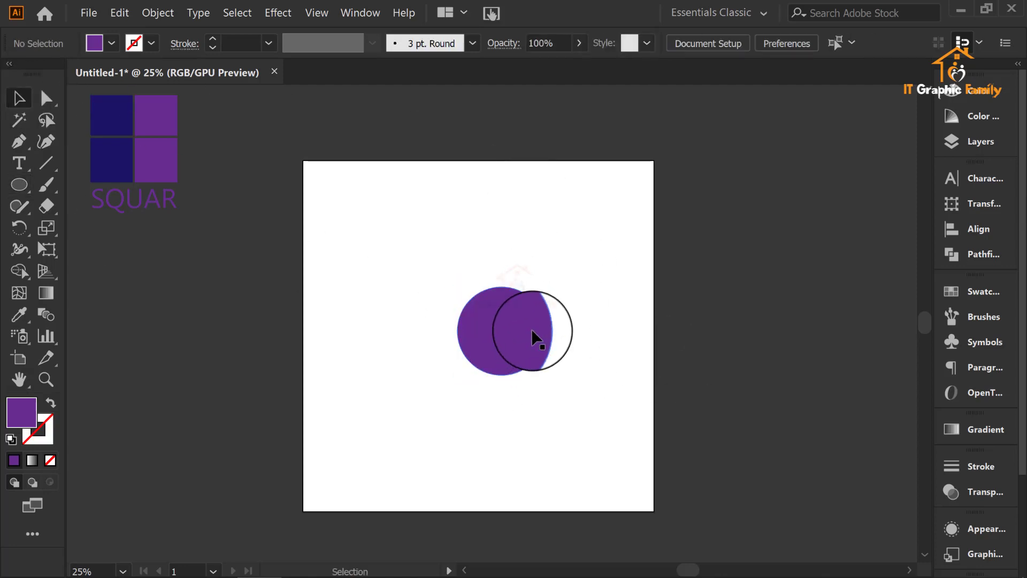
left_click_drag(532, 337, 475, 279)
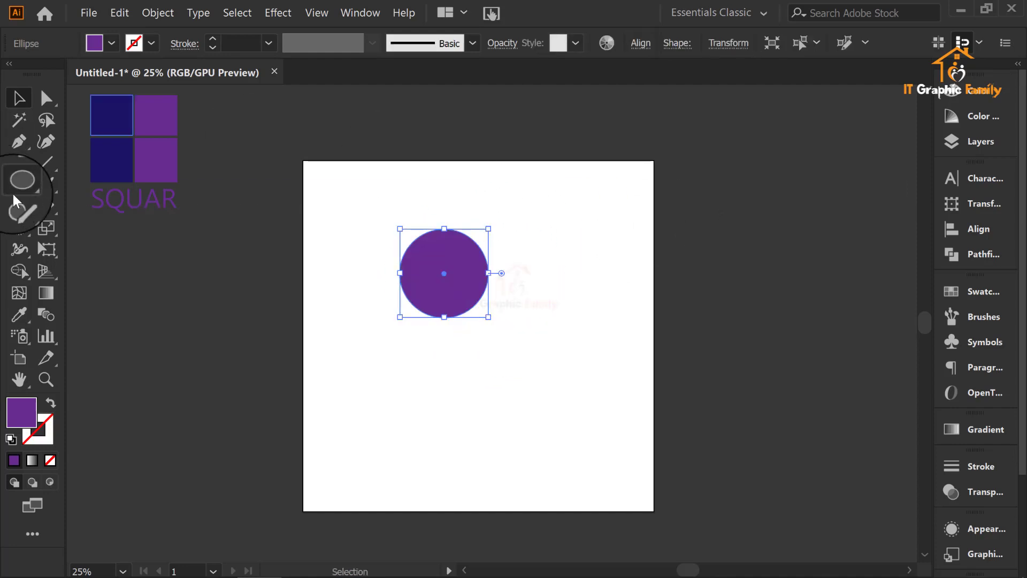
Step: Erase an S-shaped stroke from top to bottom through the circle to split it into two halves, then deselect them
left_click(46, 184)
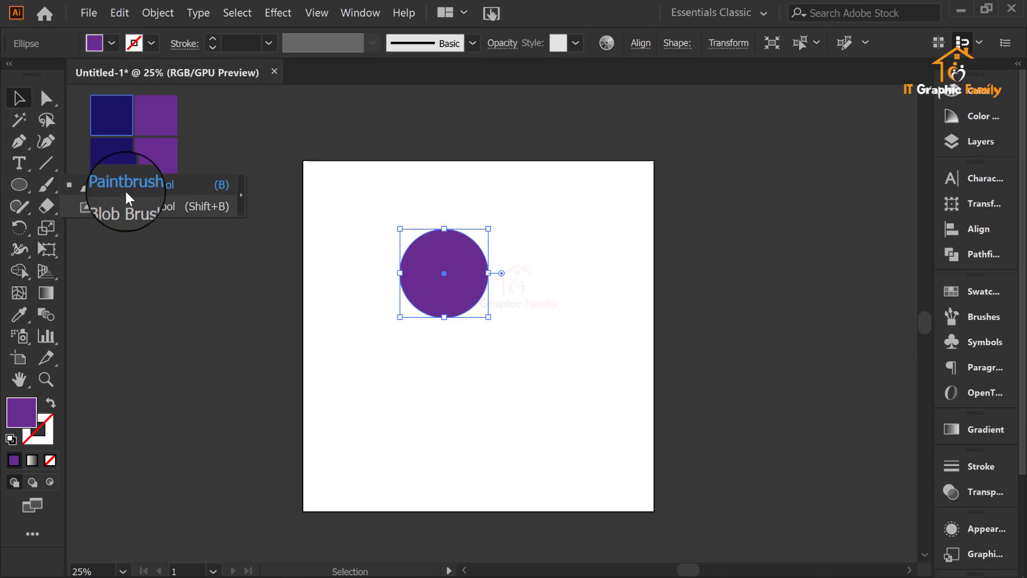
left_click(47, 206)
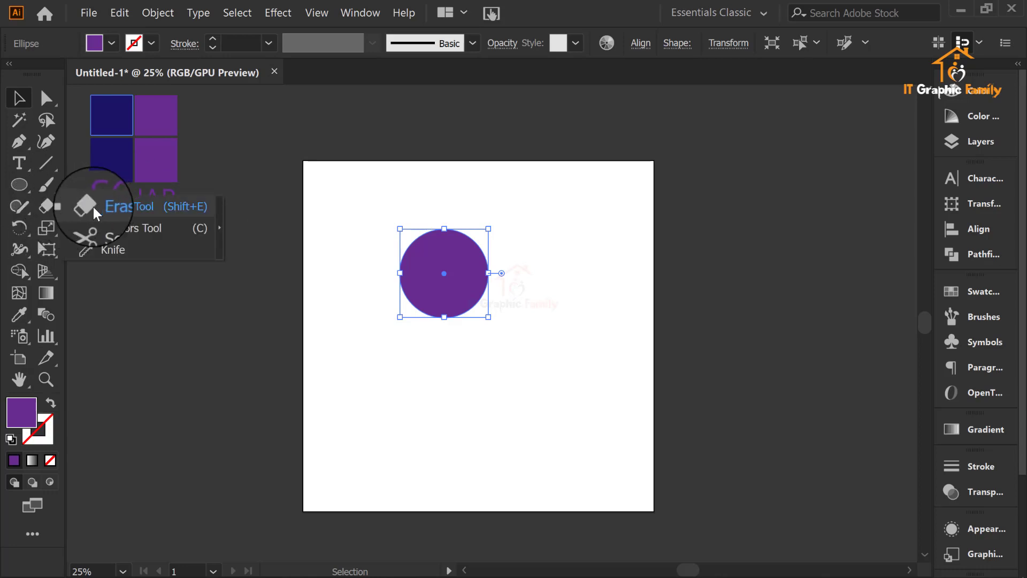
left_click(135, 205)
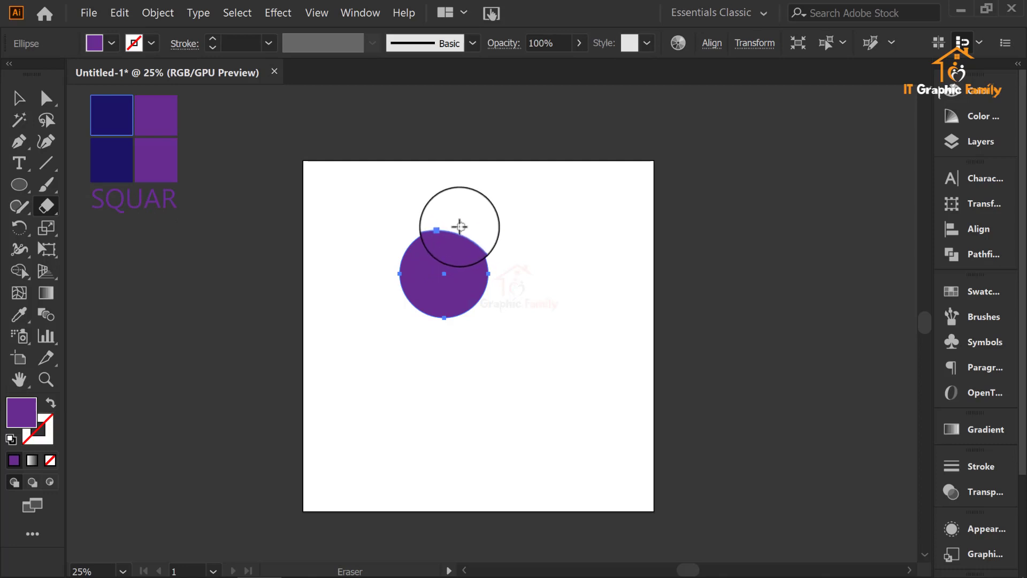
mouse_move(460, 226)
left_mouse_down()
mouse_move(449, 267)
mouse_move(462, 323)
left_mouse_up()
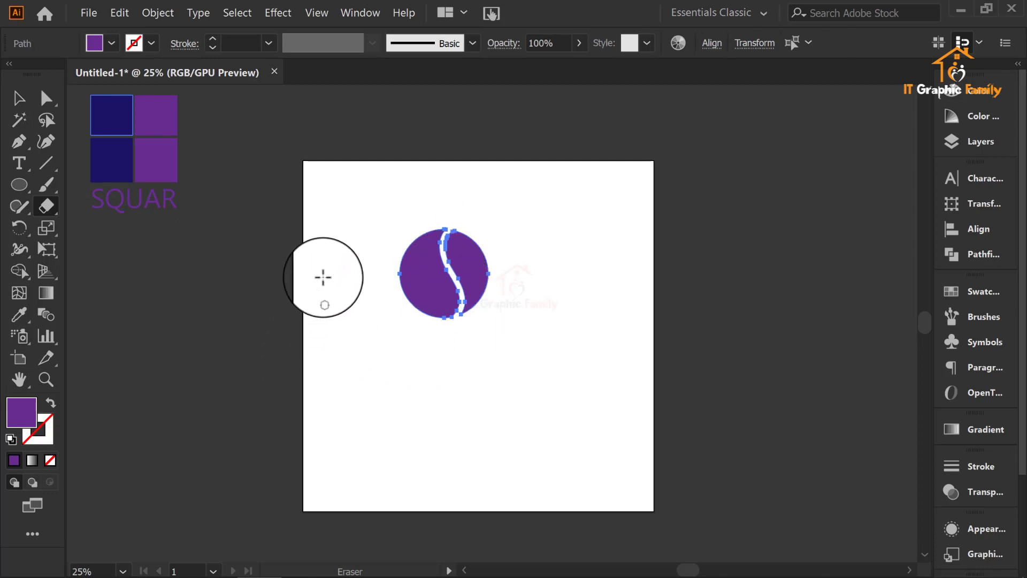
left_click(19, 98)
left_click(505, 265)
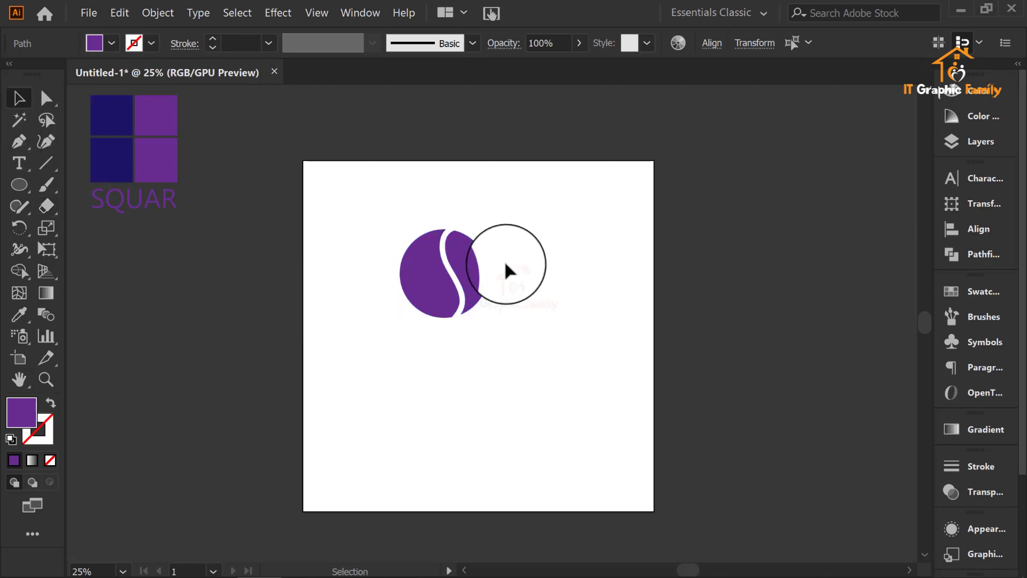
Step: Fill the right half of the split circle with navy blue
left_click(466, 272)
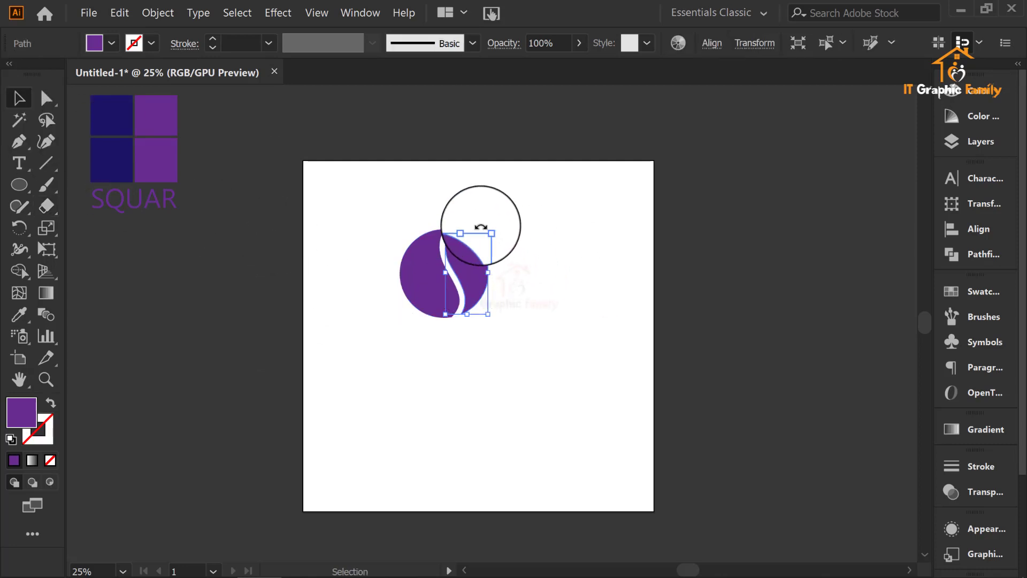
scroll(481, 227, "up", 4)
scroll(483, 225, "down", 2)
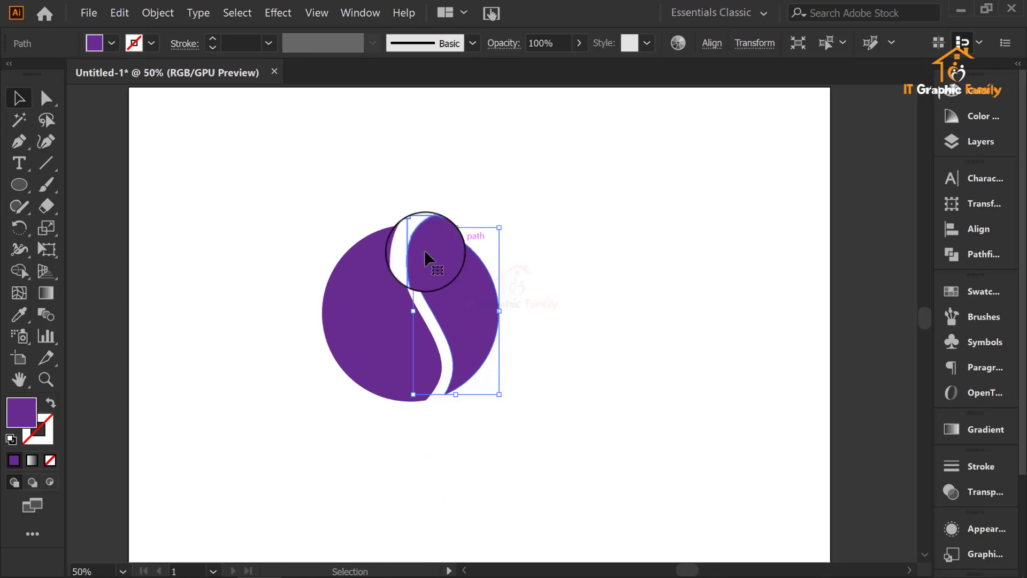
scroll(331, 241, "up", 1)
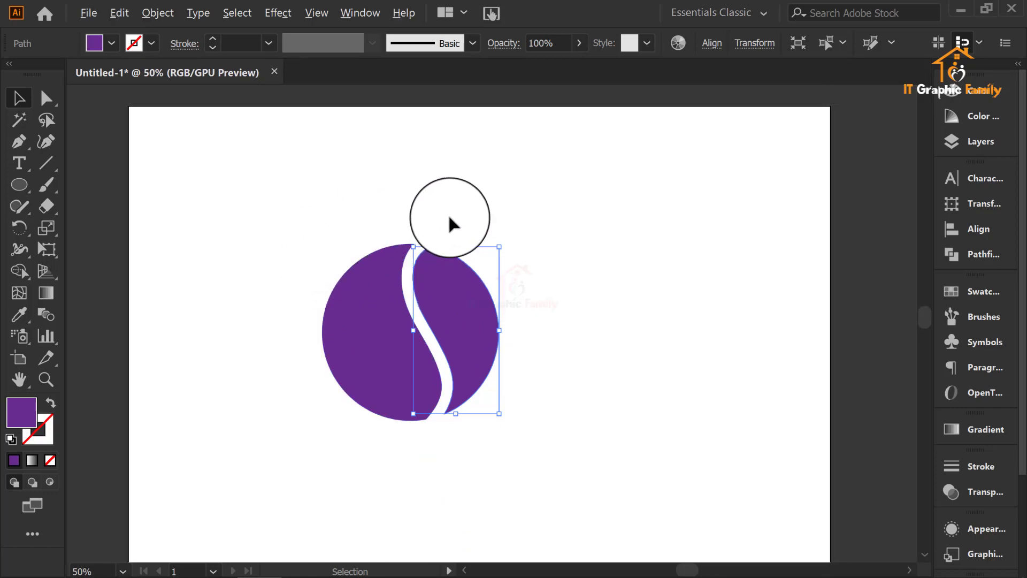
scroll(449, 216, "down", 1)
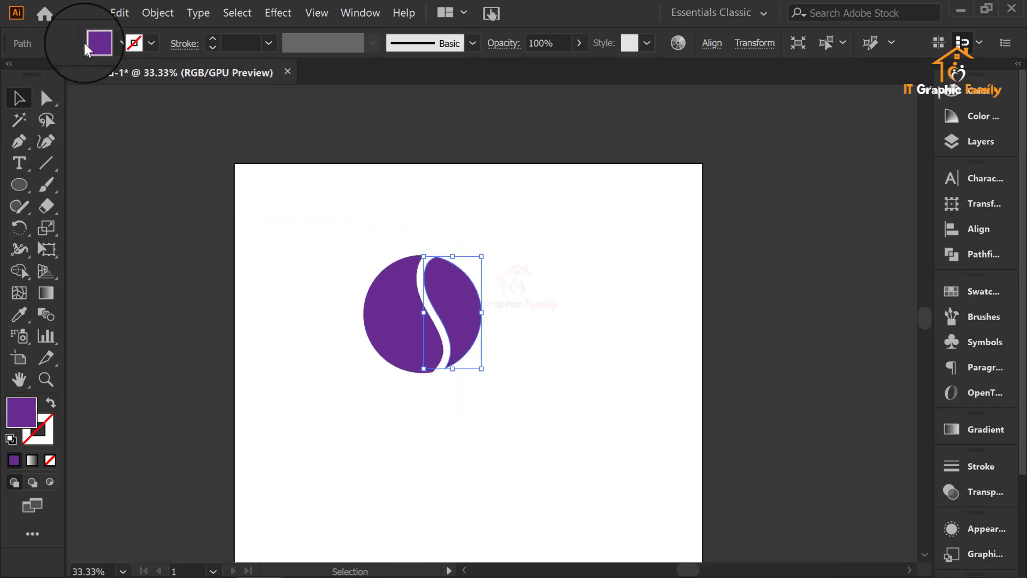
left_click(111, 41)
left_click(154, 85)
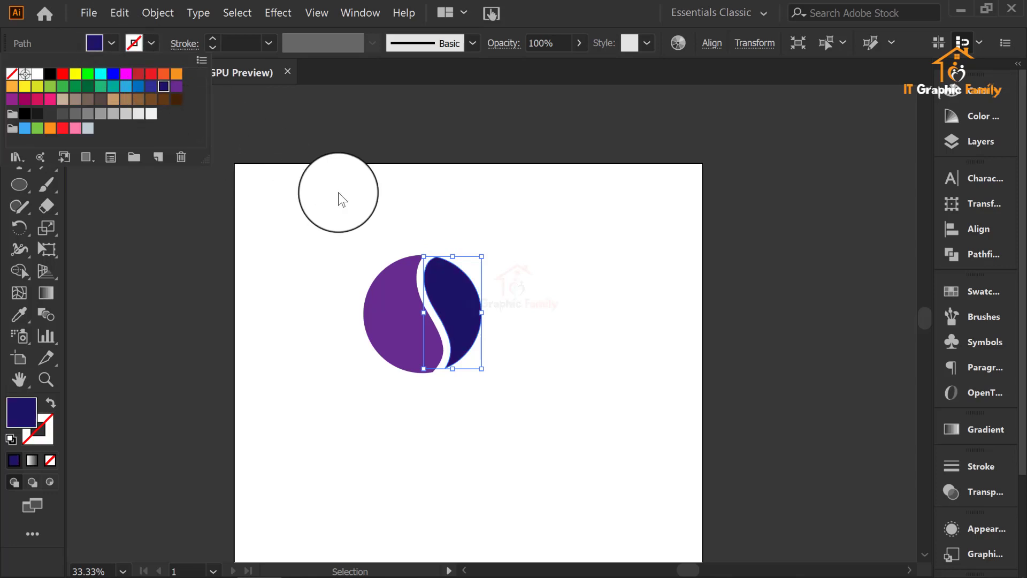
left_click(400, 198)
Step: Fill the left half of the split circle with red
left_click(395, 272)
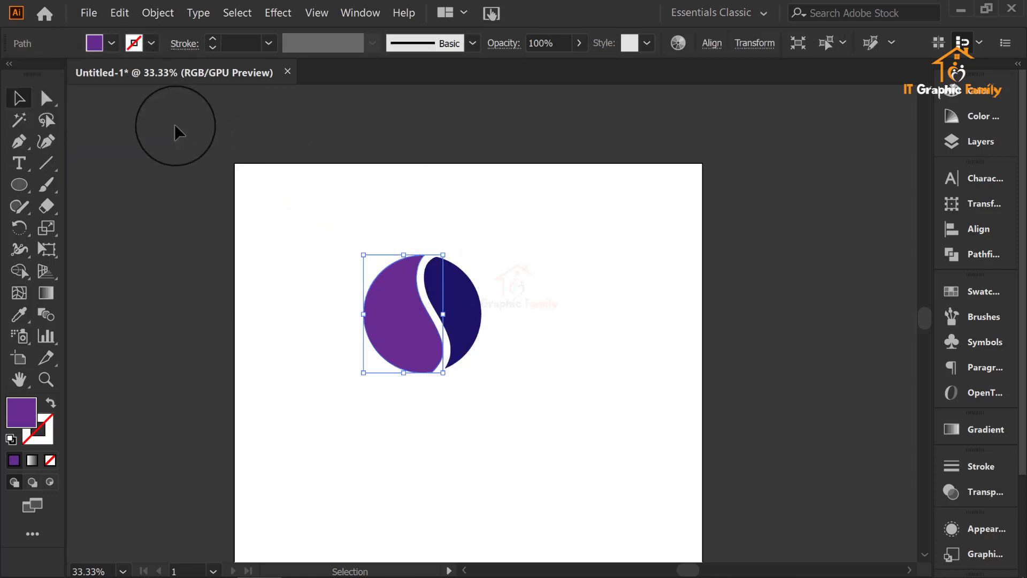
left_click(111, 45)
left_click(56, 81)
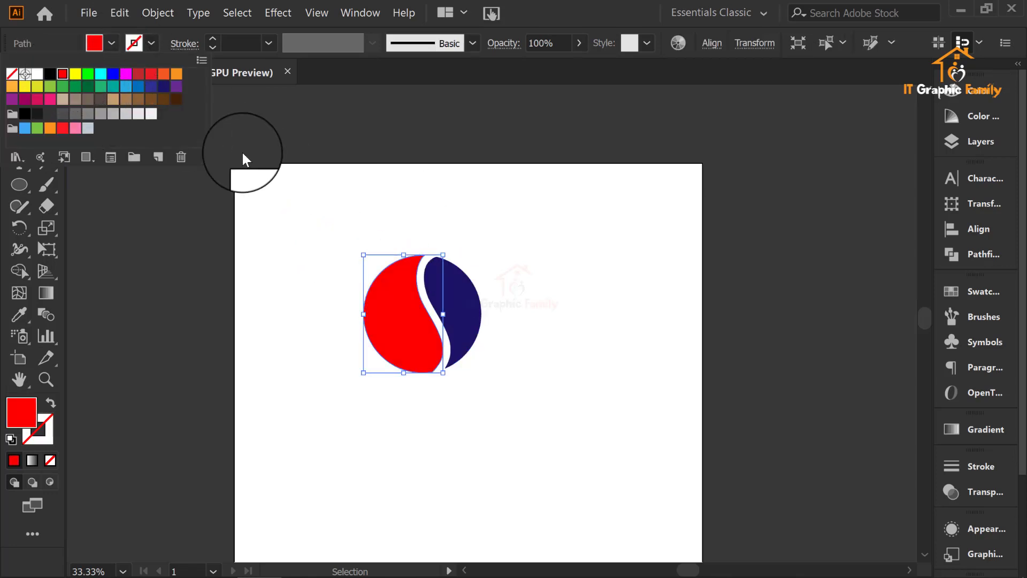
left_click(501, 207)
Step: Move both halves of the circle together slightly upward, nearer to the artboard's top edge
scroll(555, 250, "down", 1)
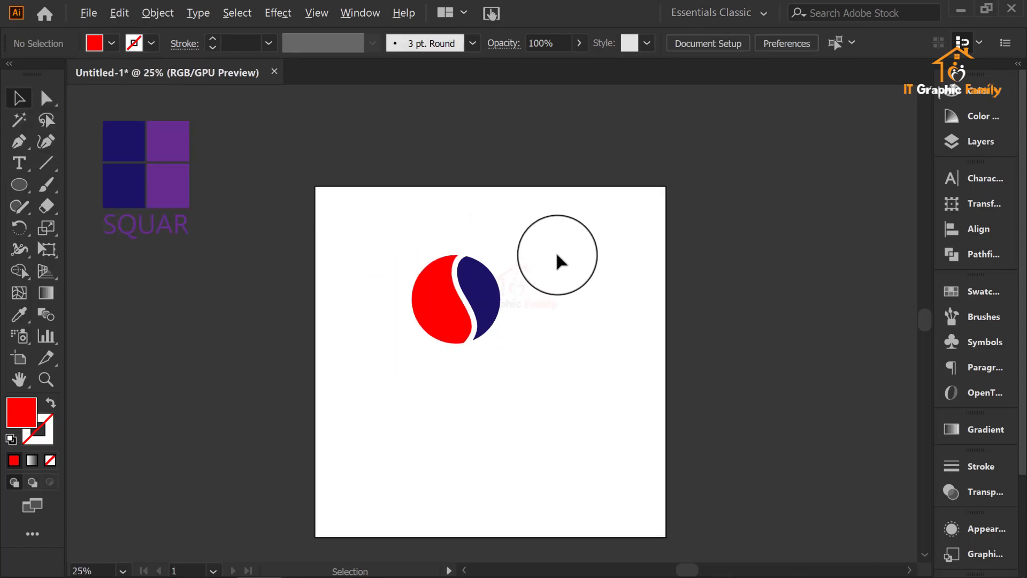
scroll(560, 253, "up", 1)
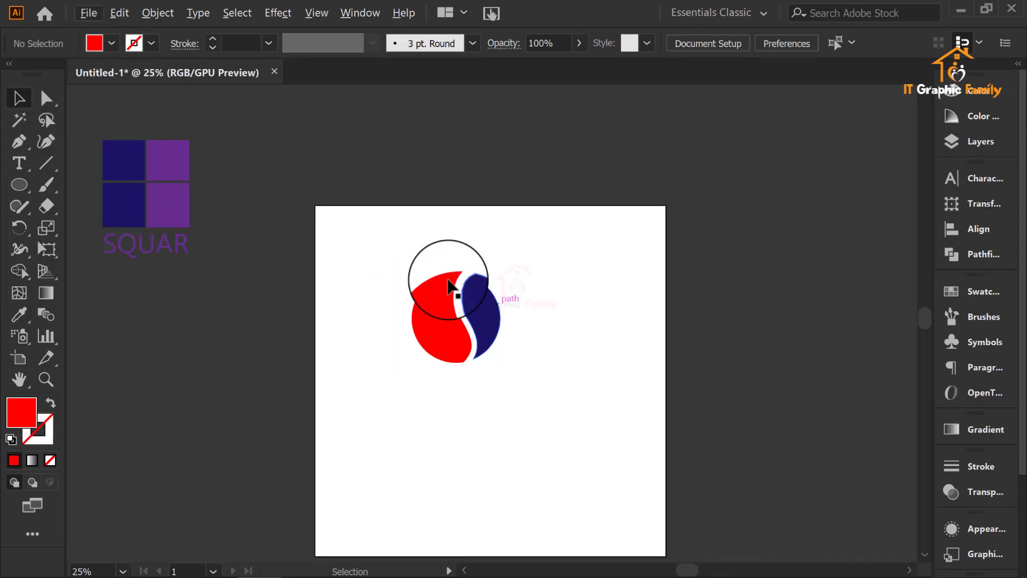
left_click_drag(480, 307, 618, 332)
left_click(627, 322)
left_click(617, 332)
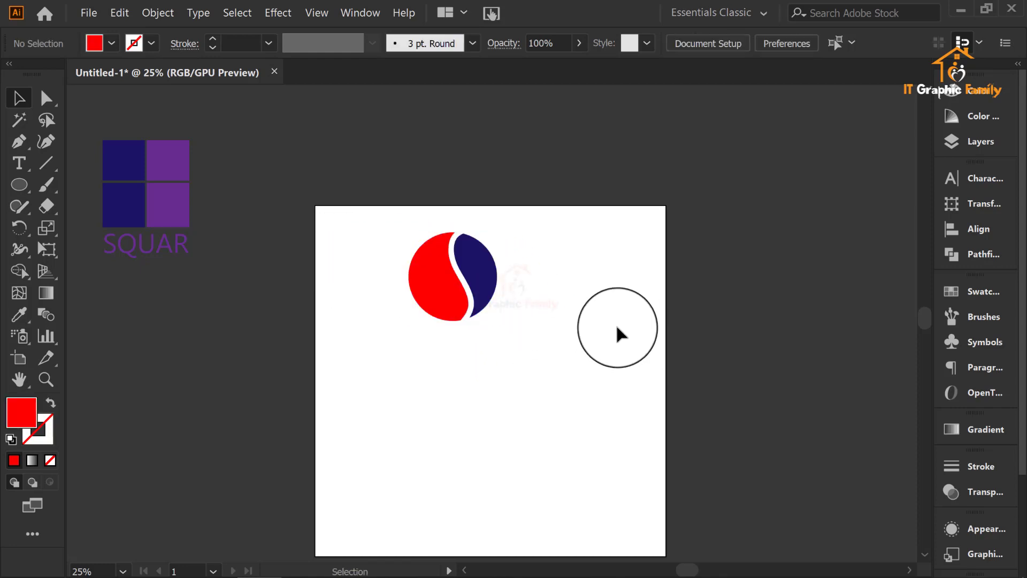
Step: Move the red and navy circle logo off the artboard and place it beside the SQUAR logo
scroll(615, 321, "down", 1)
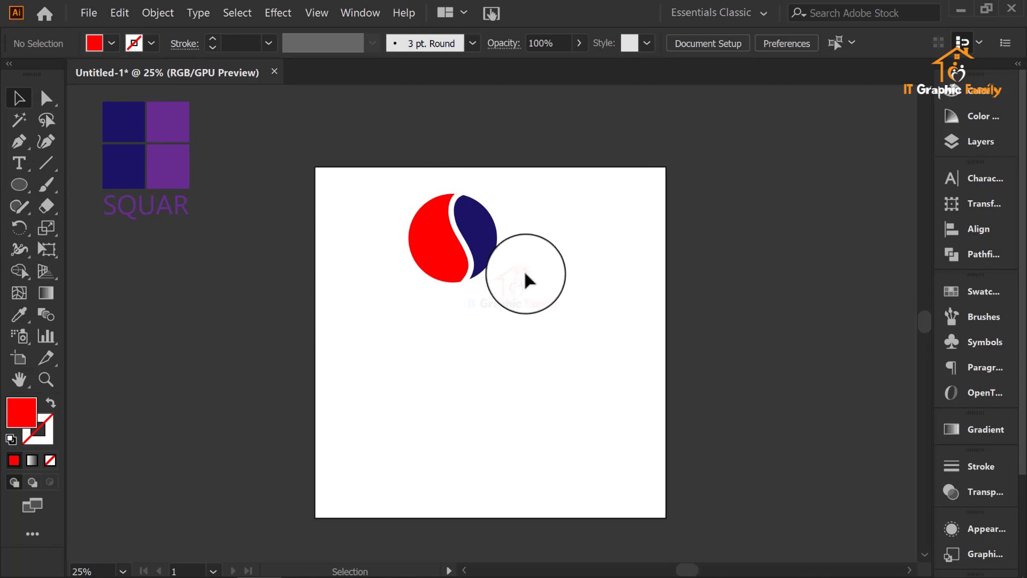
left_click(421, 240)
left_click_drag(421, 235, 225, 152)
left_click(415, 248)
scroll(416, 249, "down", 1)
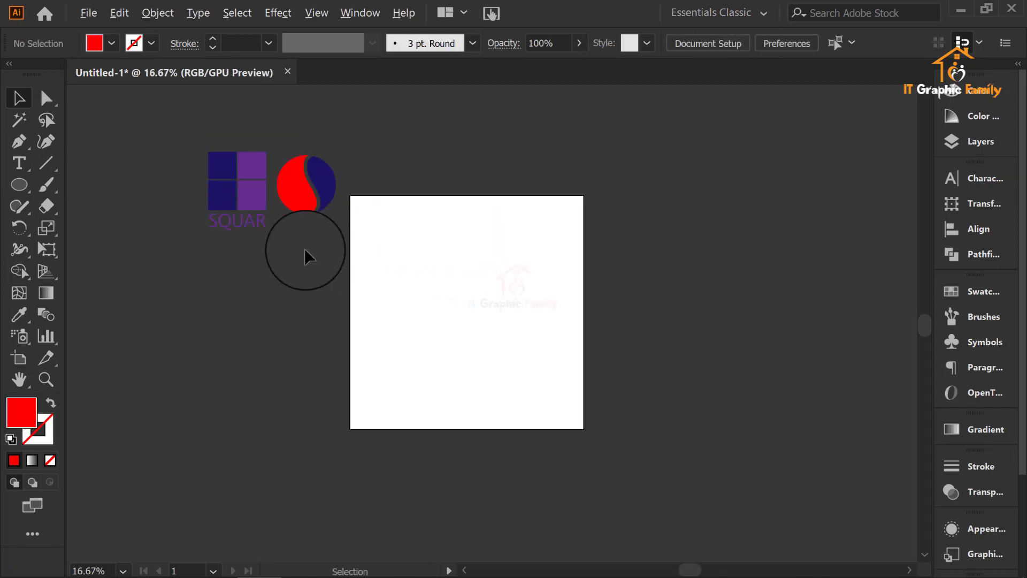
Step: Group the red and navy halves of the circle logo and move it onto the upper right of the artboard
left_click_drag(308, 233, 201, 138)
left_click(361, 199)
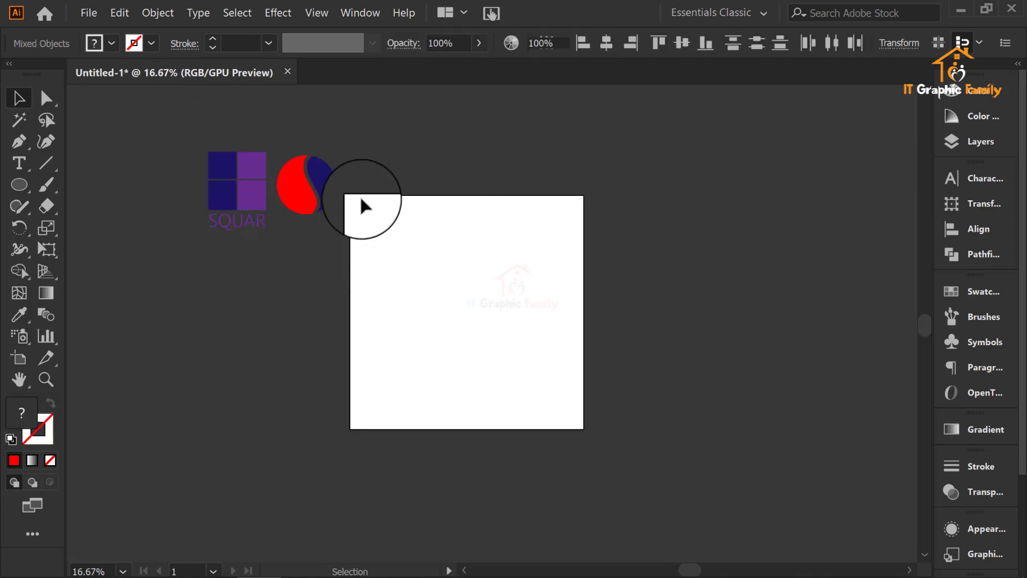
left_click_drag(369, 156, 300, 221)
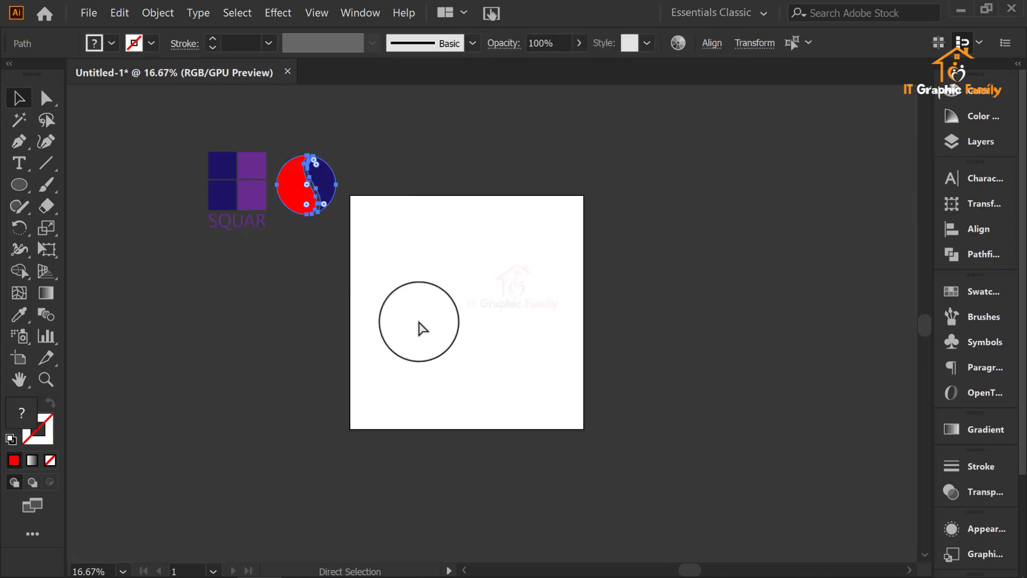
key("v")
left_click_drag(322, 173, 530, 233)
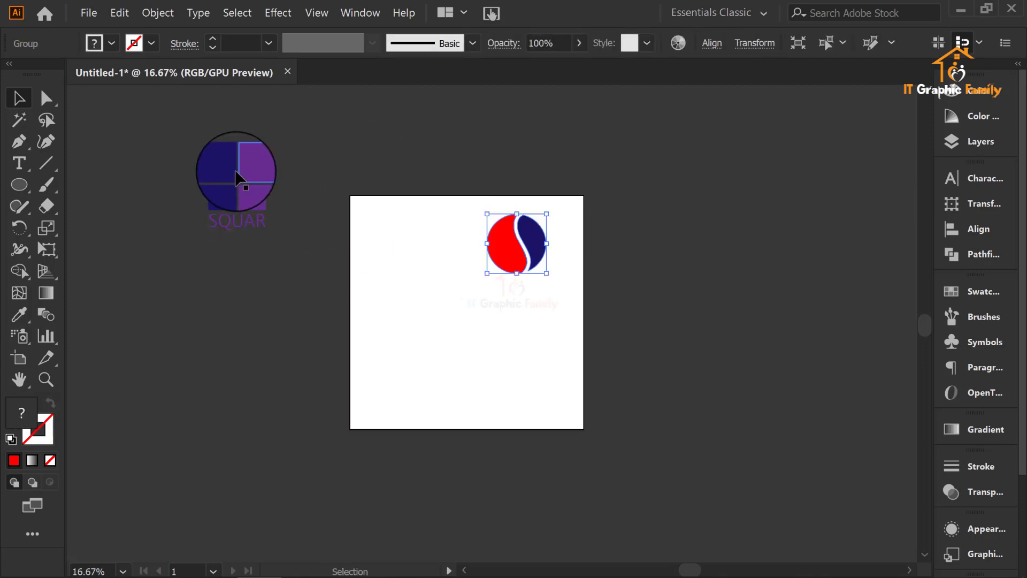
Step: Move the SQUAR logo onto the artboard's upper left, level with the circle logo, and shift the circle logo slightly left
left_click_drag(233, 164, 406, 226)
left_click(580, 340)
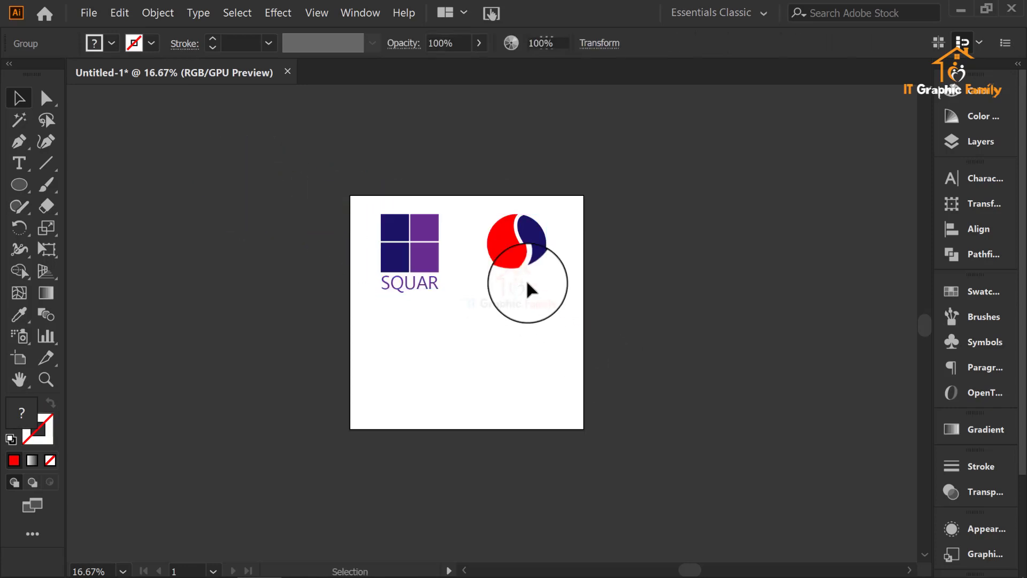
left_click_drag(510, 244, 499, 244)
left_click(635, 287)
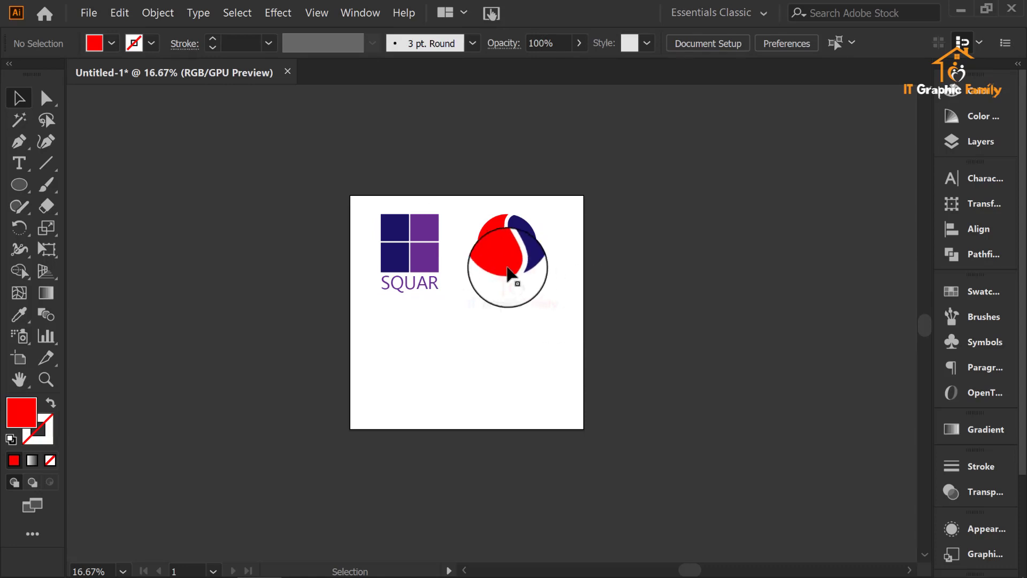
Step: Move the circle logo and the SQUAR logo down to the middle of the artboard, side by side
left_click_drag(514, 267, 525, 332)
left_click_drag(400, 236, 400, 292)
left_click(670, 294)
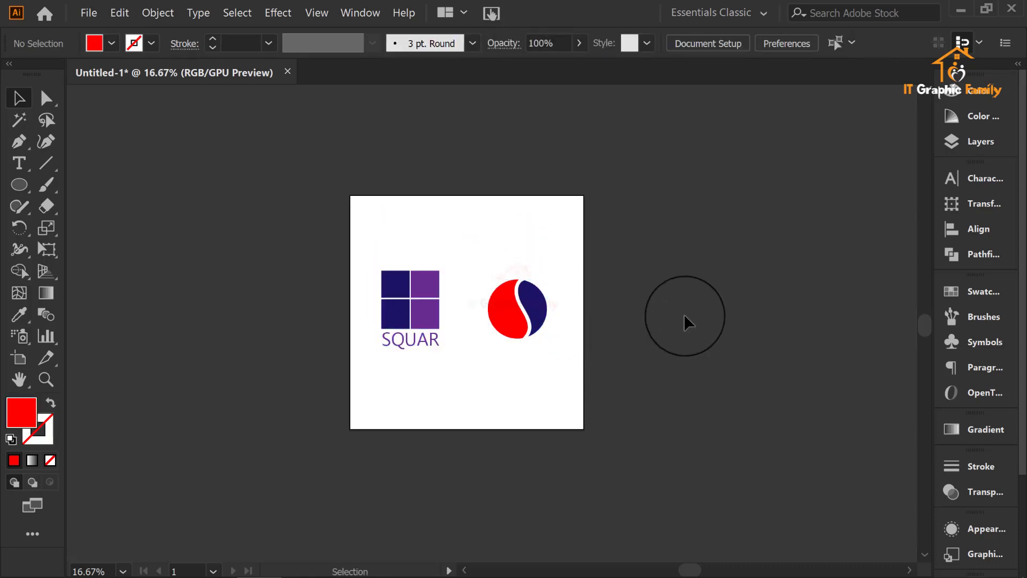